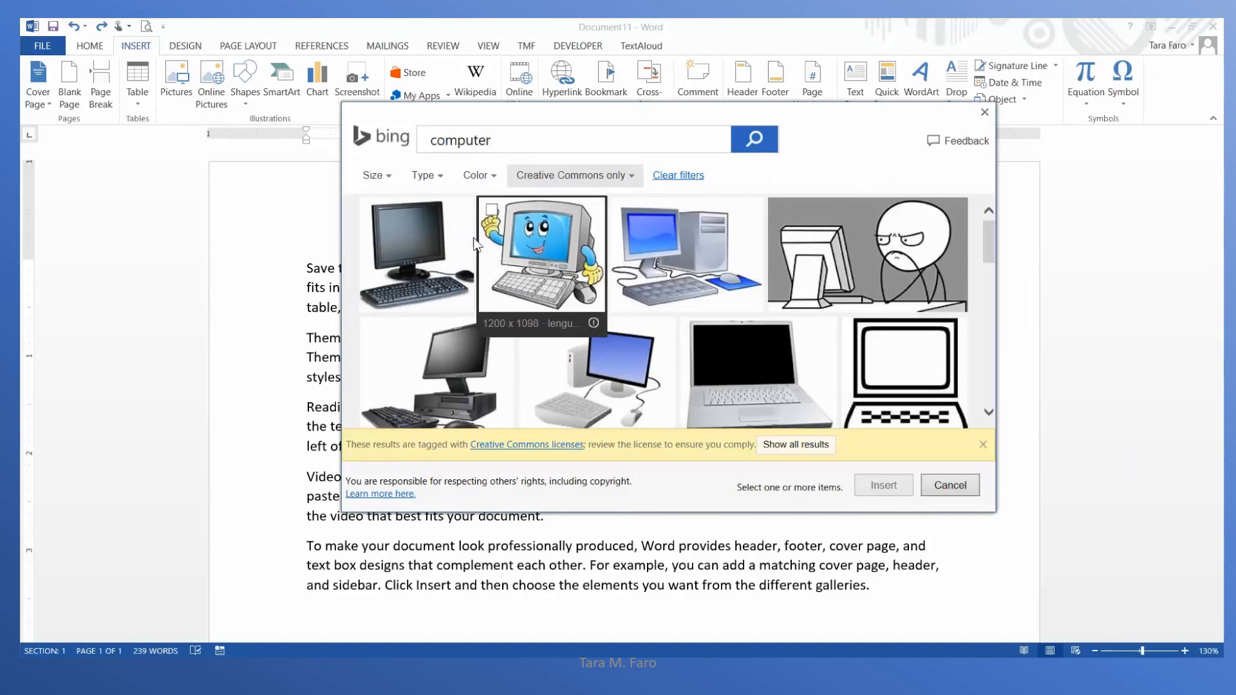
Insert the clip art of the blue-screen desktop computer with a tower and mouse pad from the computer image results
left_click(656, 255)
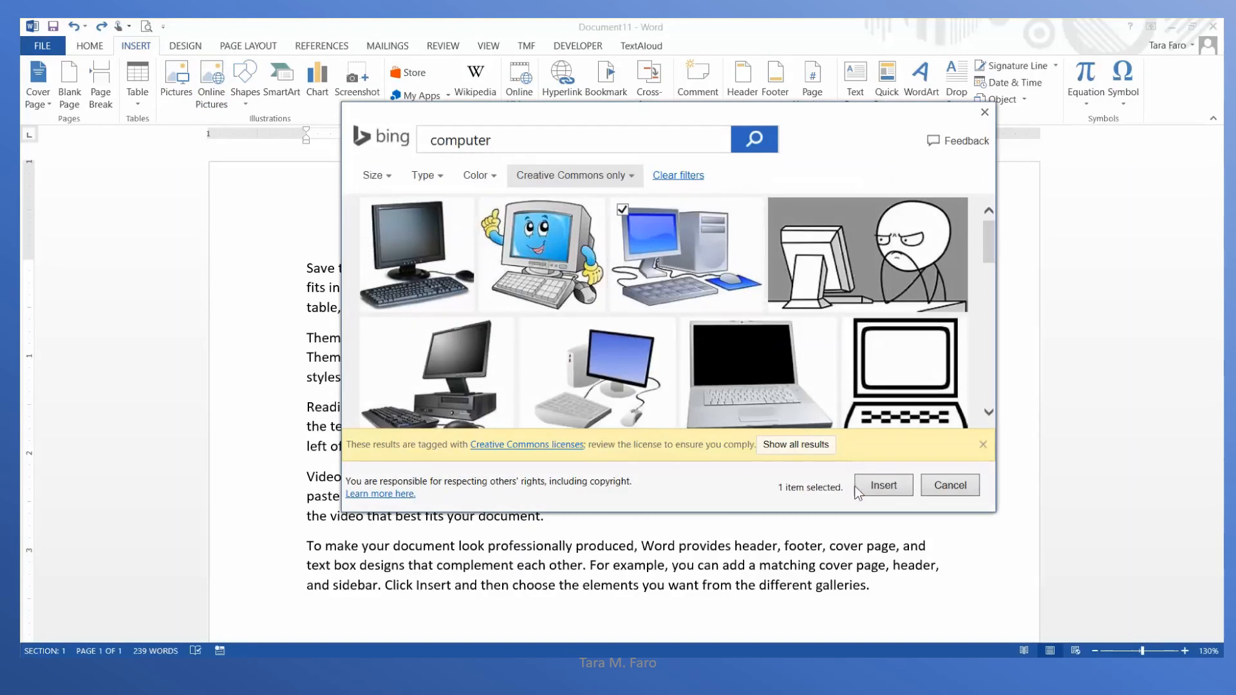
left_click(881, 485)
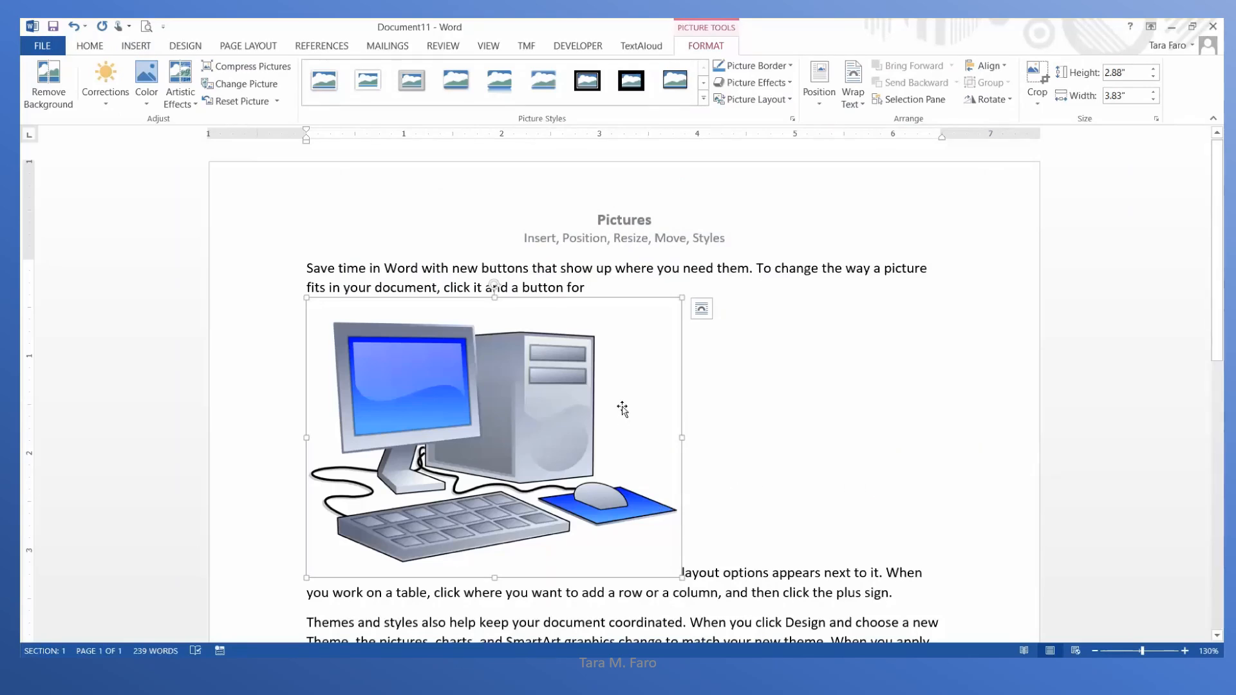
Try Square and Tight text wrapping on the inserted computer picture and look over the other Wrap Text options
left_click(702, 312)
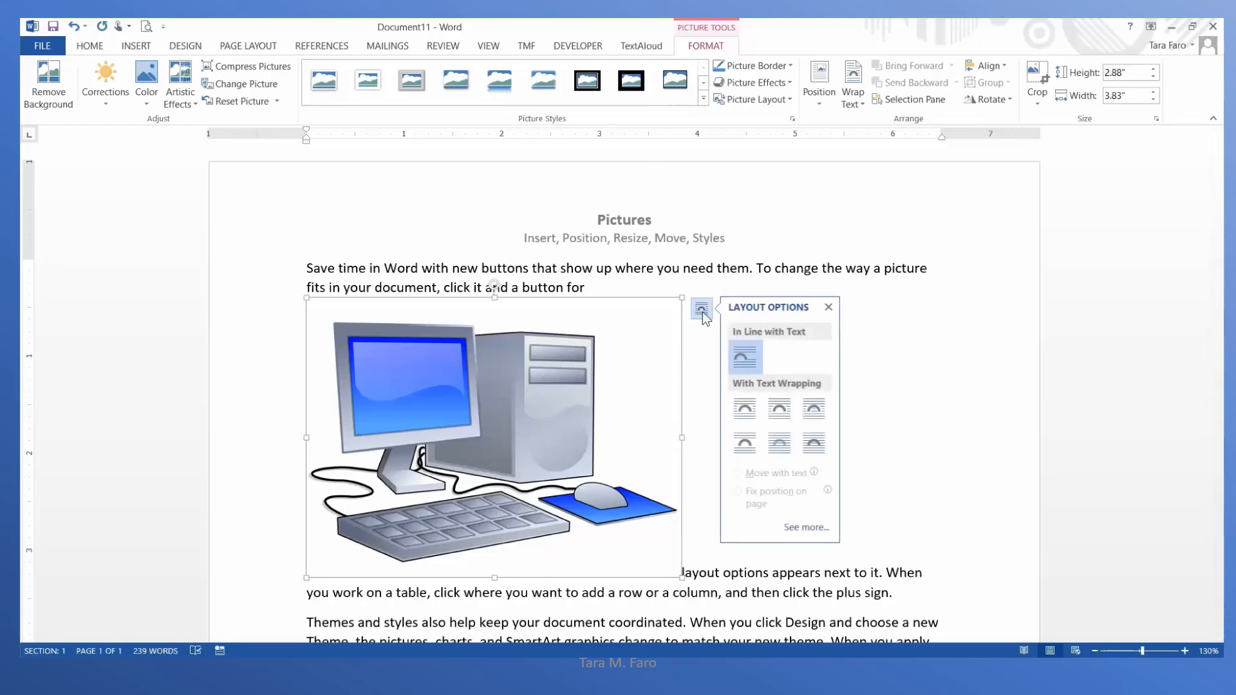
left_click(741, 411)
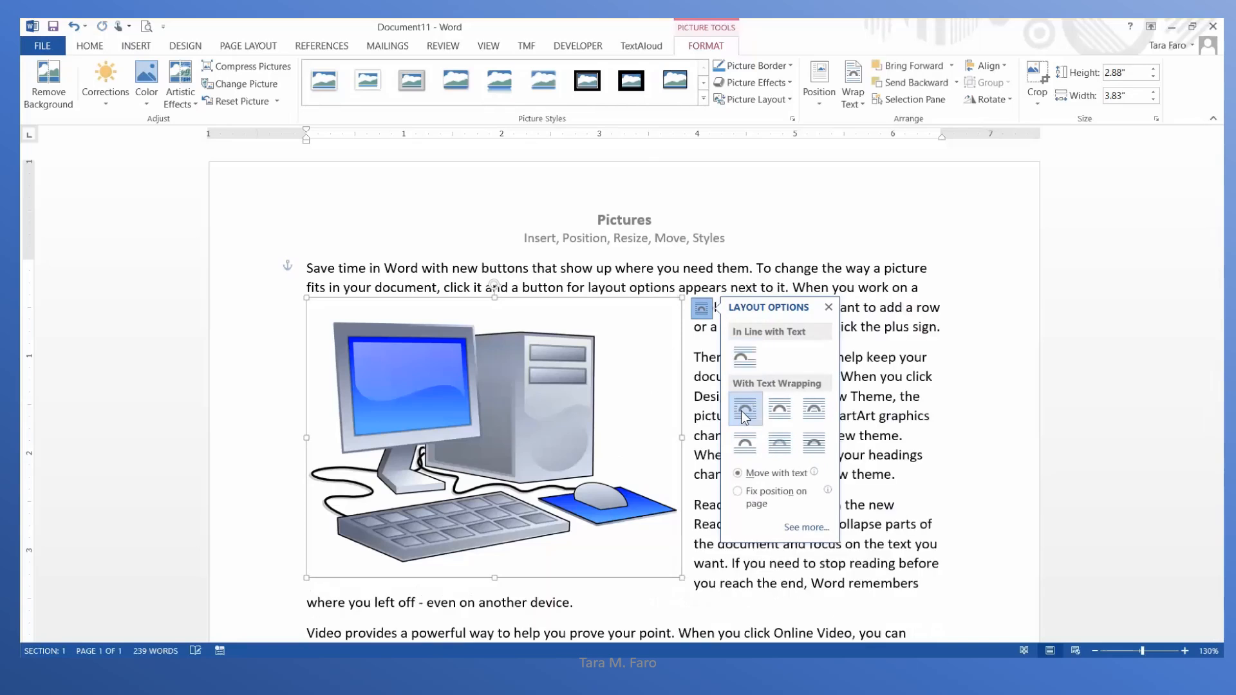
left_click(783, 412)
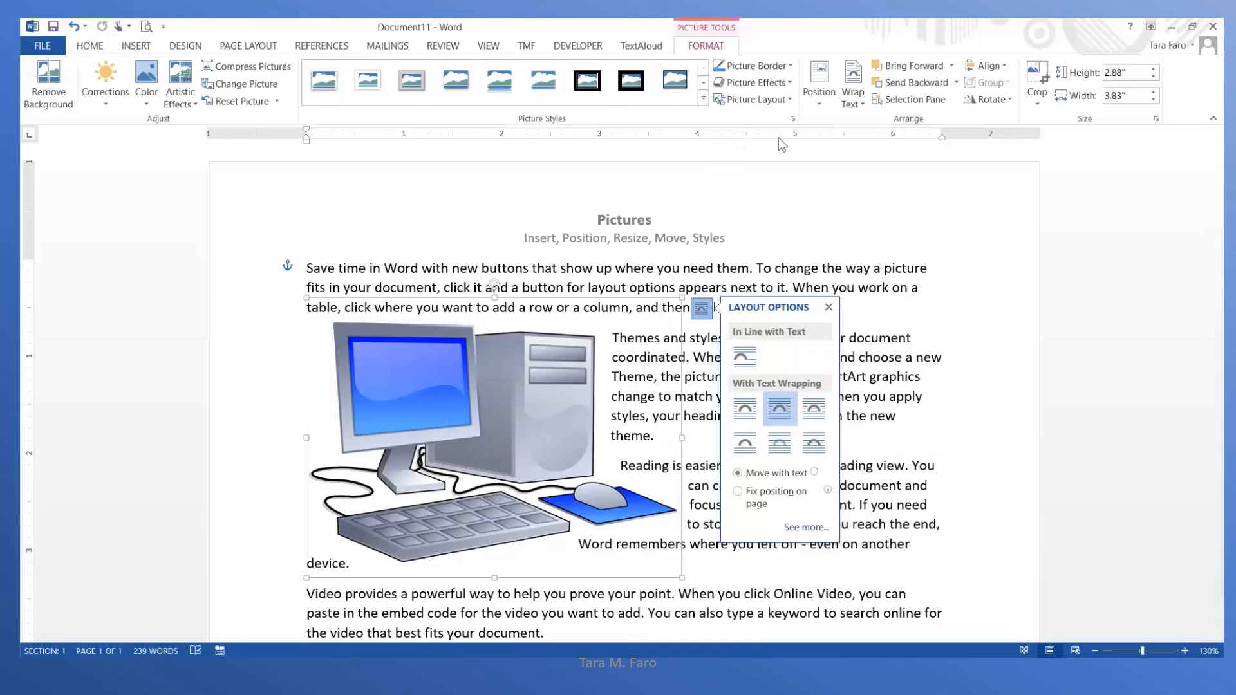
left_click(854, 96)
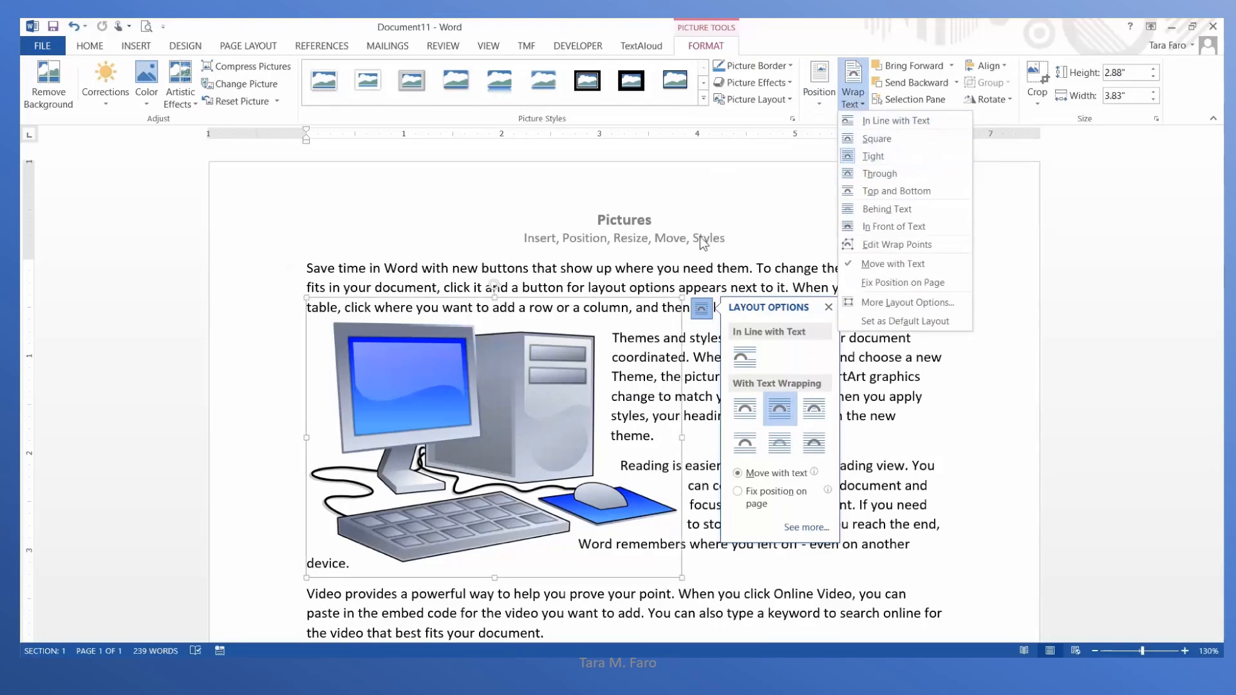
left_click(636, 274)
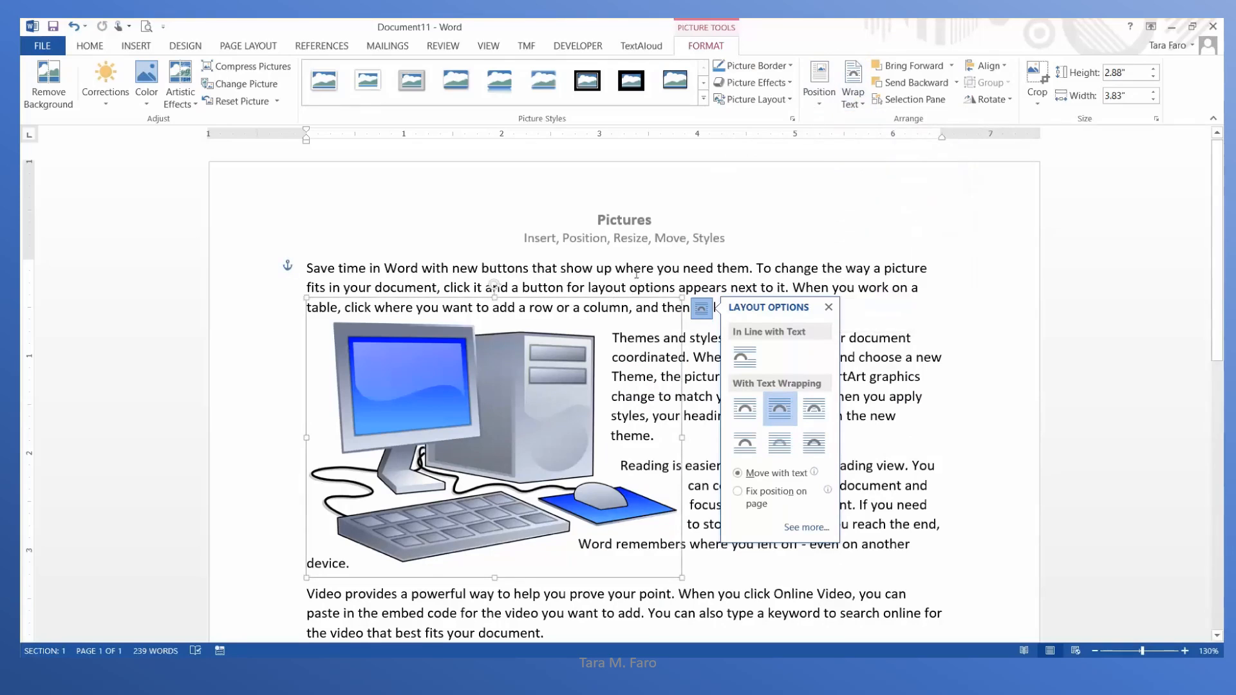
left_click(647, 271)
Position the computer picture in Top Right with Square Text Wrapping
scroll(649, 274, "down", 1, "ctrl")
left_click(479, 371)
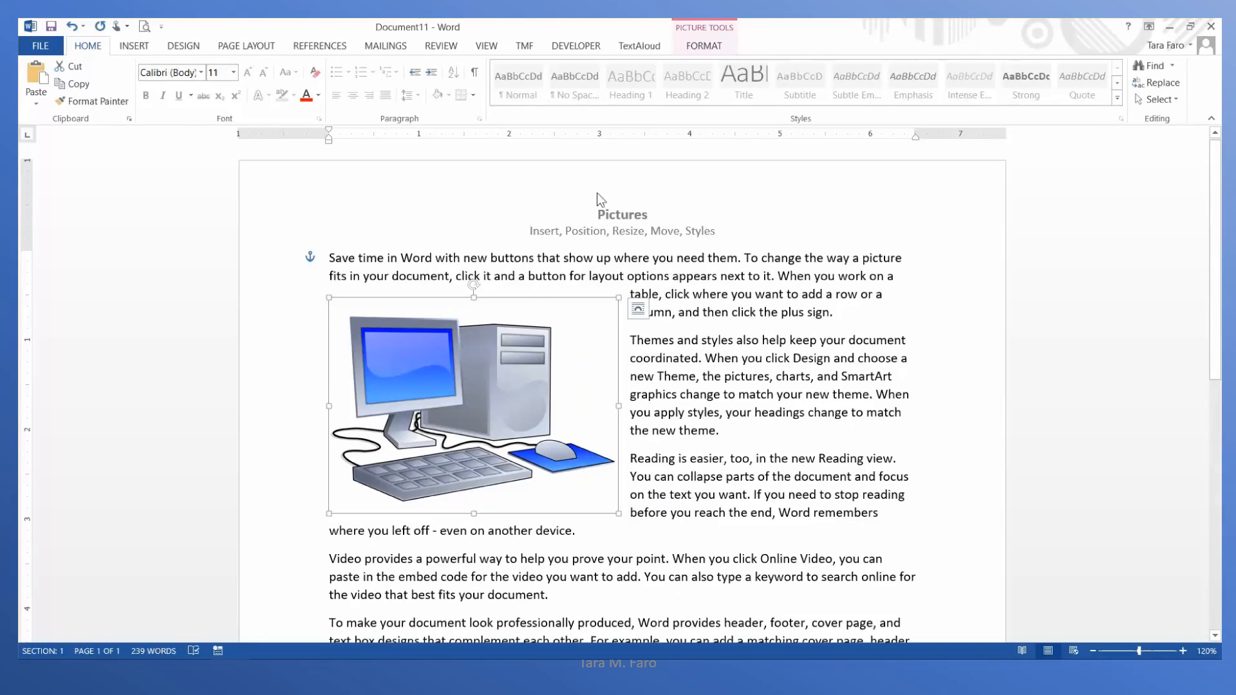
left_click(702, 46)
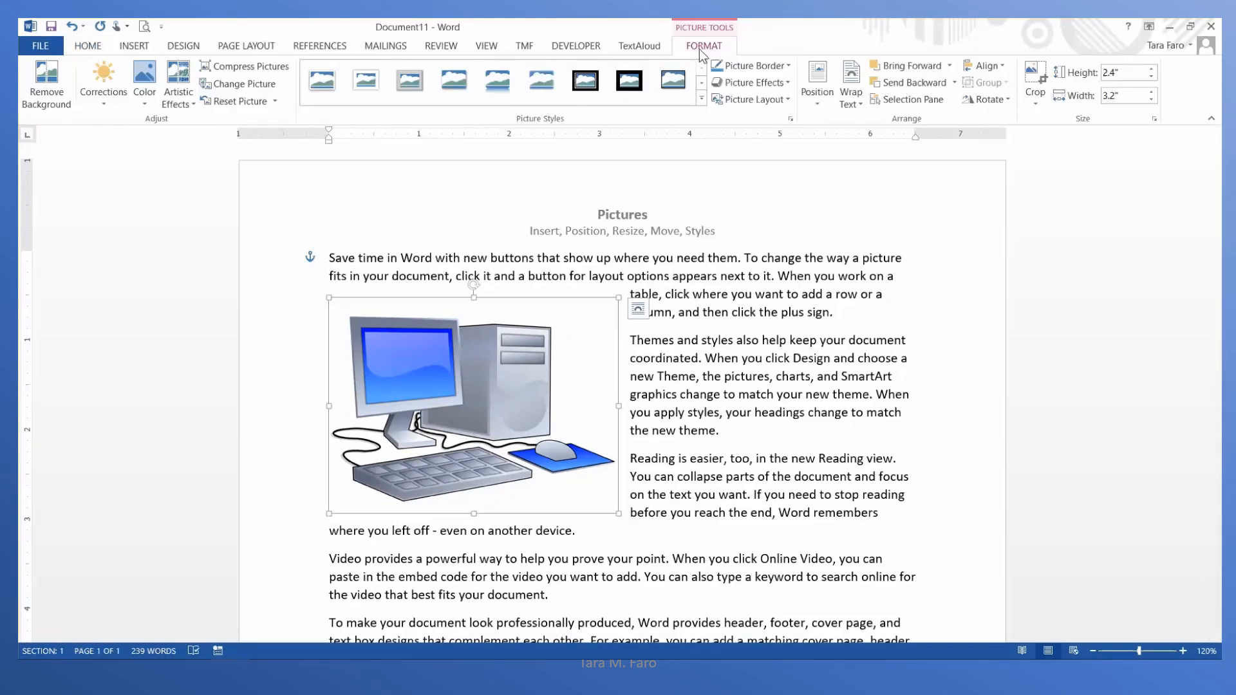
left_click(816, 100)
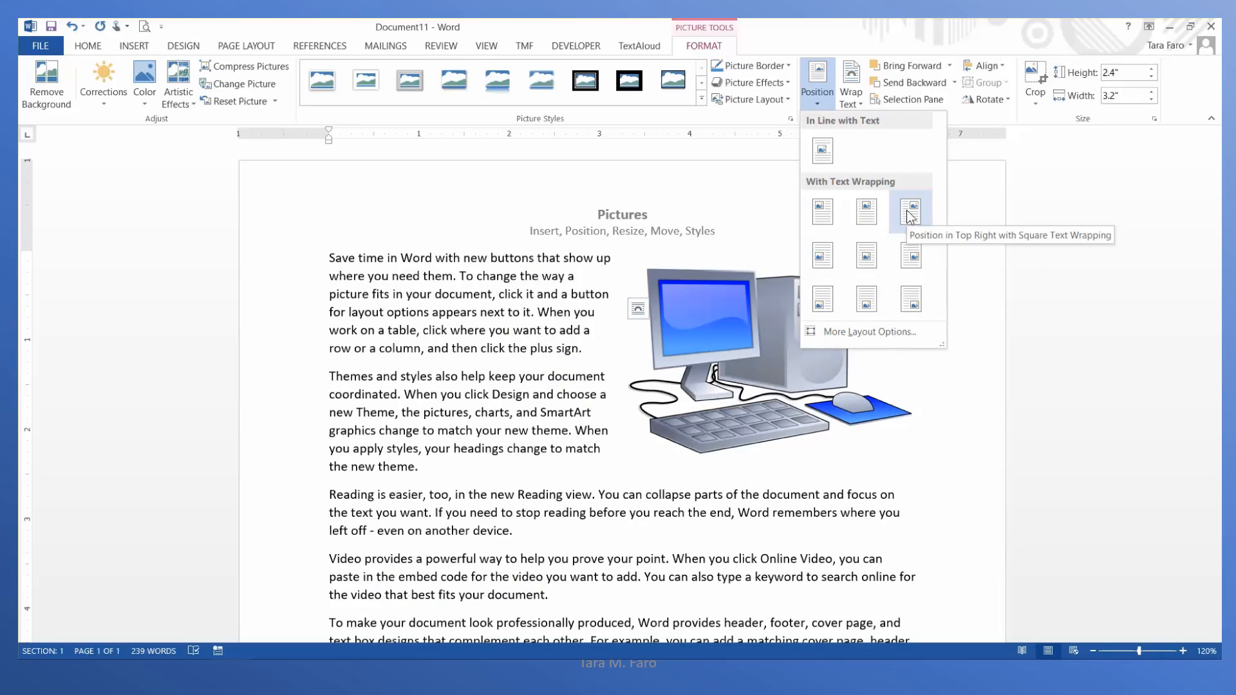
left_click(910, 212)
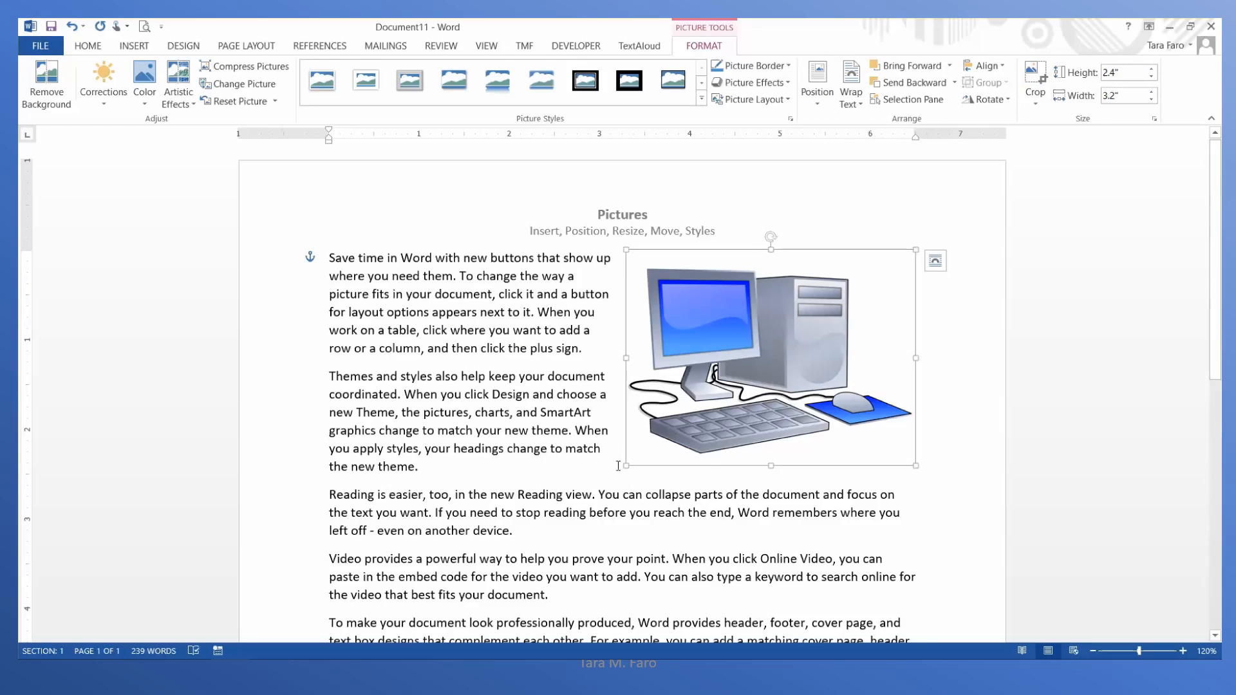
Shrink the picture proportionally to about 1.97" by 2.63" and align it with the right margin and the top of the body text
left_click_drag(628, 465, 682, 426)
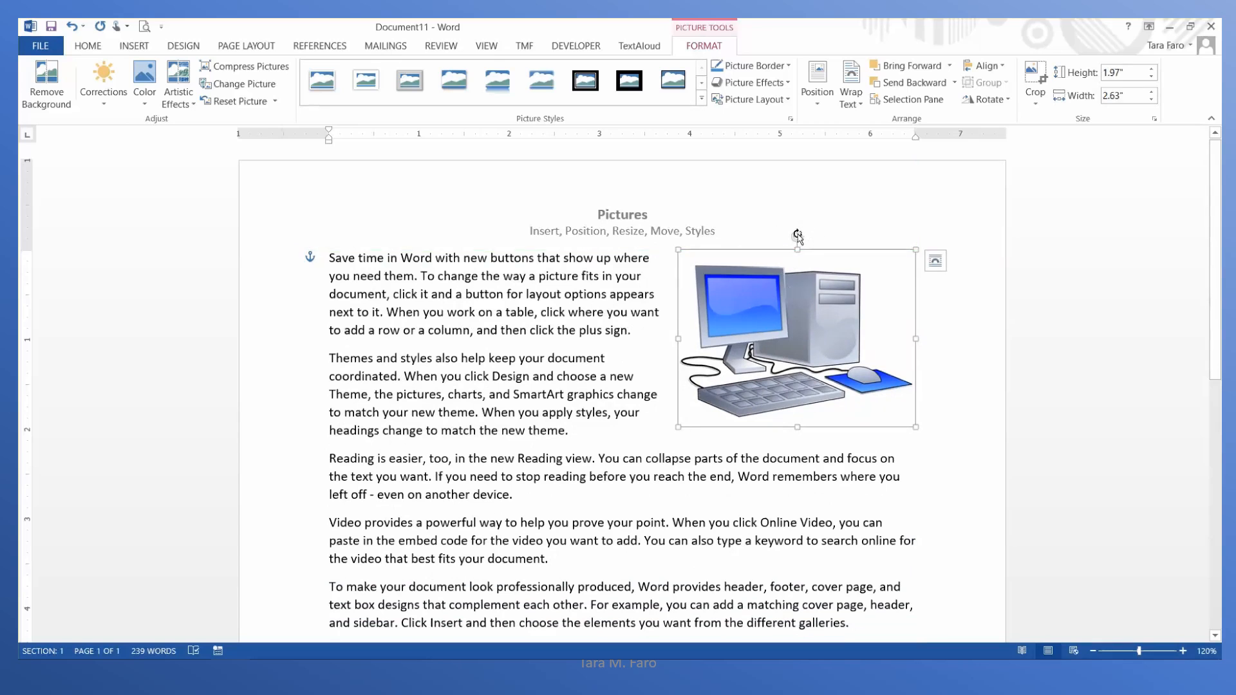
mouse_move(798, 236)
left_mouse_down()
mouse_move(819, 241)
mouse_move(798, 233)
left_mouse_up()
mouse_move(778, 298)
left_mouse_down()
mouse_move(621, 325)
mouse_move(787, 290)
left_mouse_up()
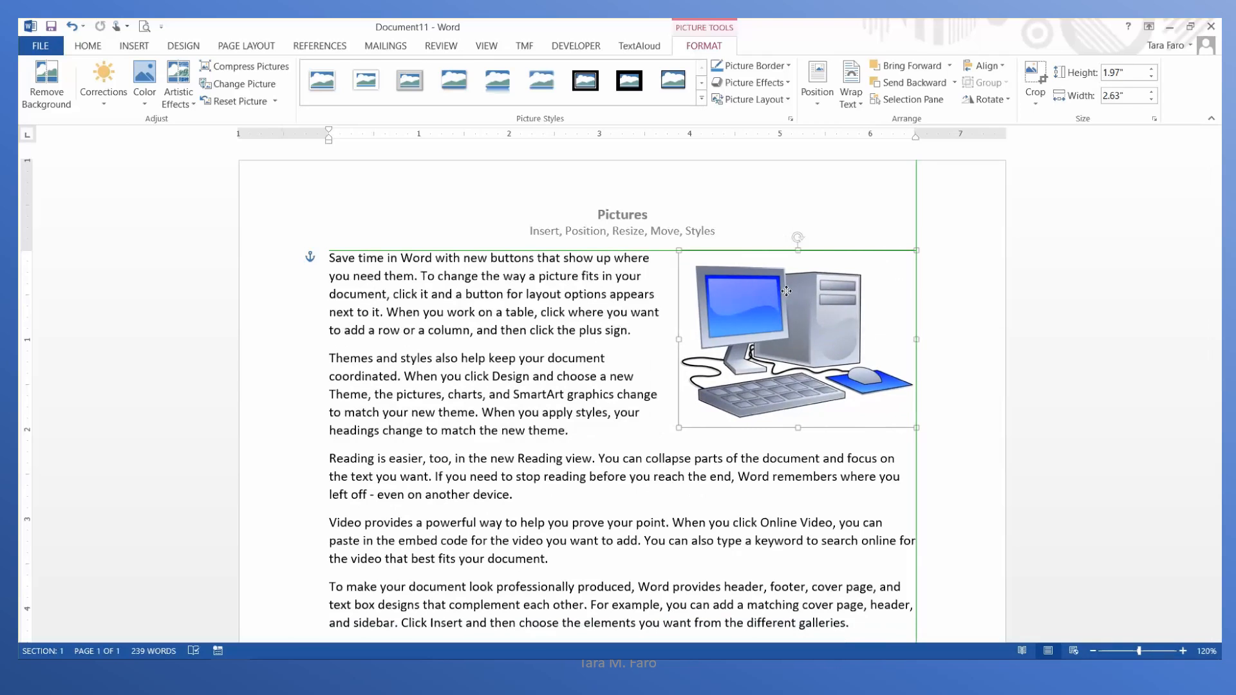
left_click_drag(787, 291, 788, 293)
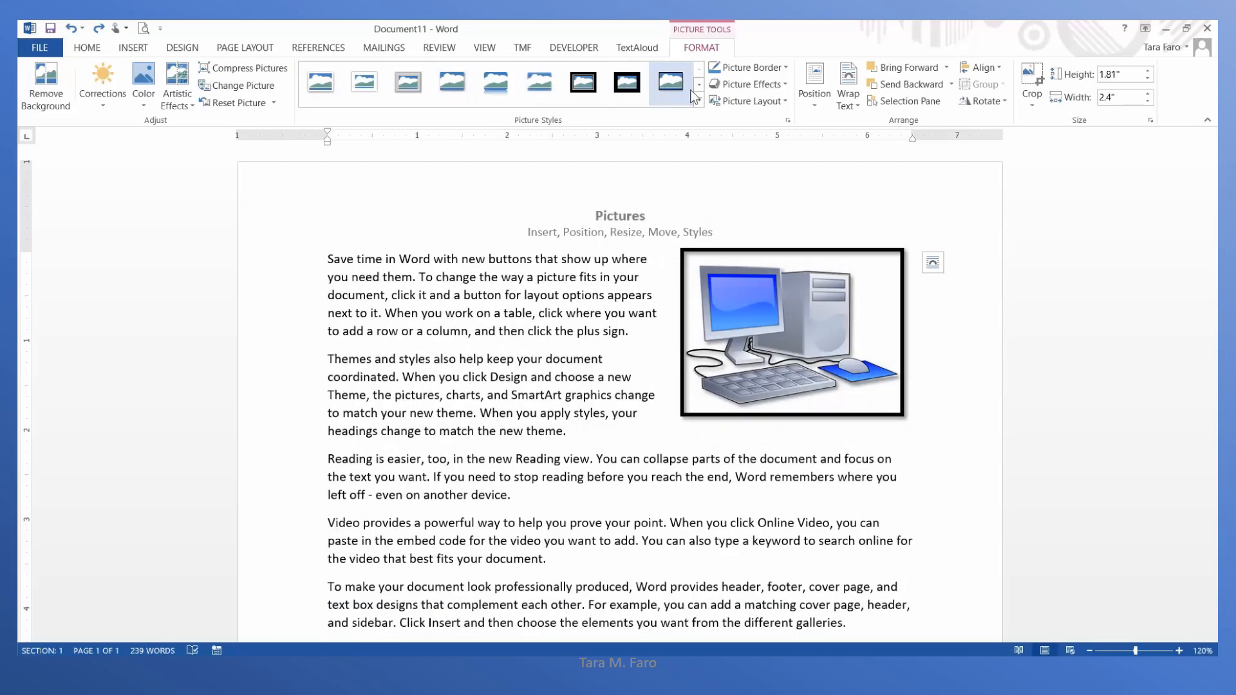
Apply the Reflected Rounded Rectangle picture style and give the picture a dark gray border
left_click(699, 100)
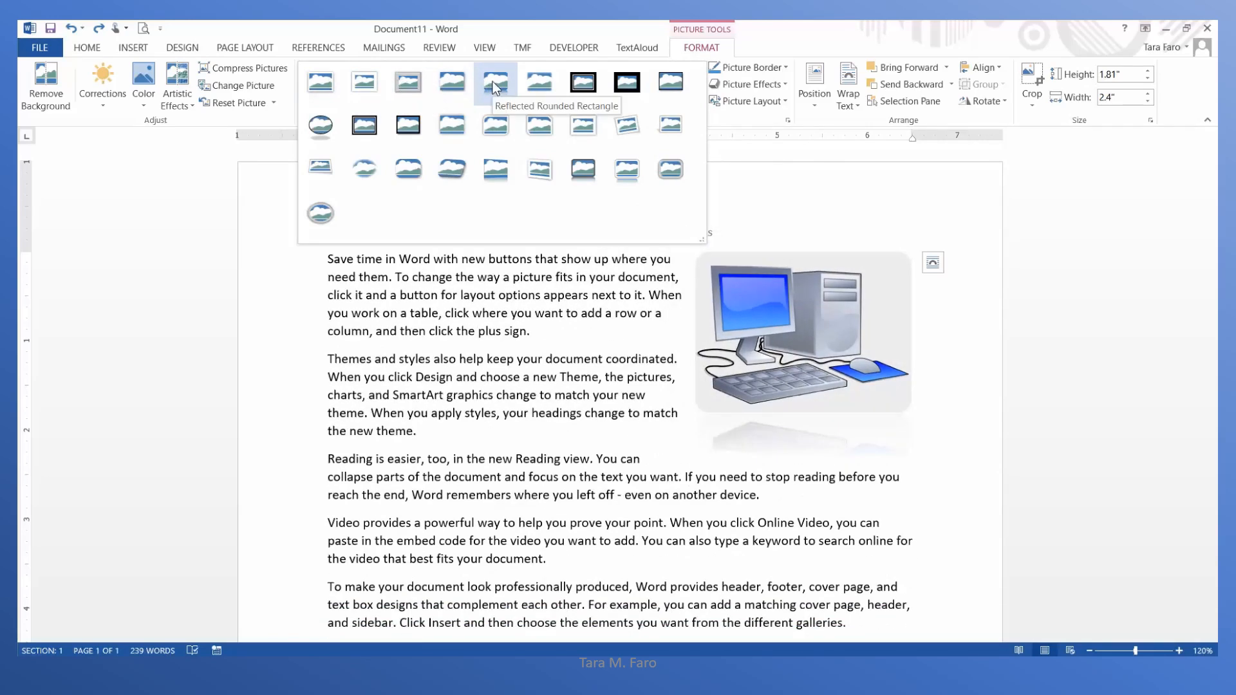
left_click(492, 80)
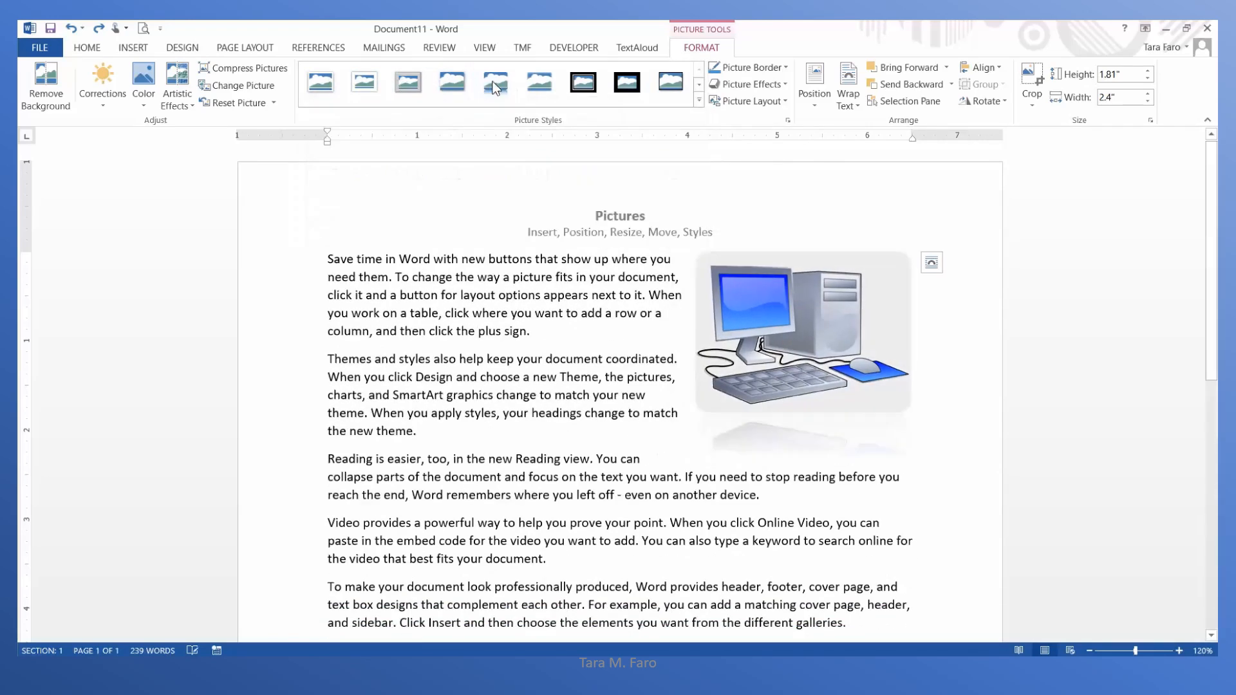
left_click(788, 66)
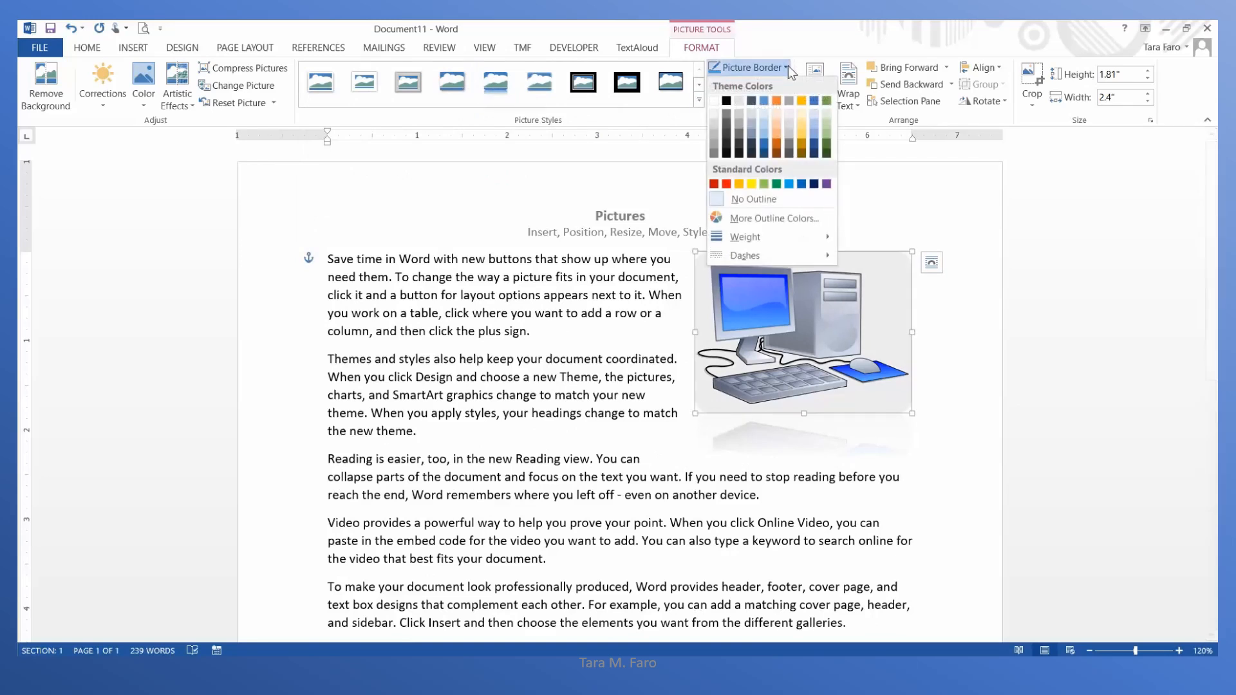
left_click(725, 125)
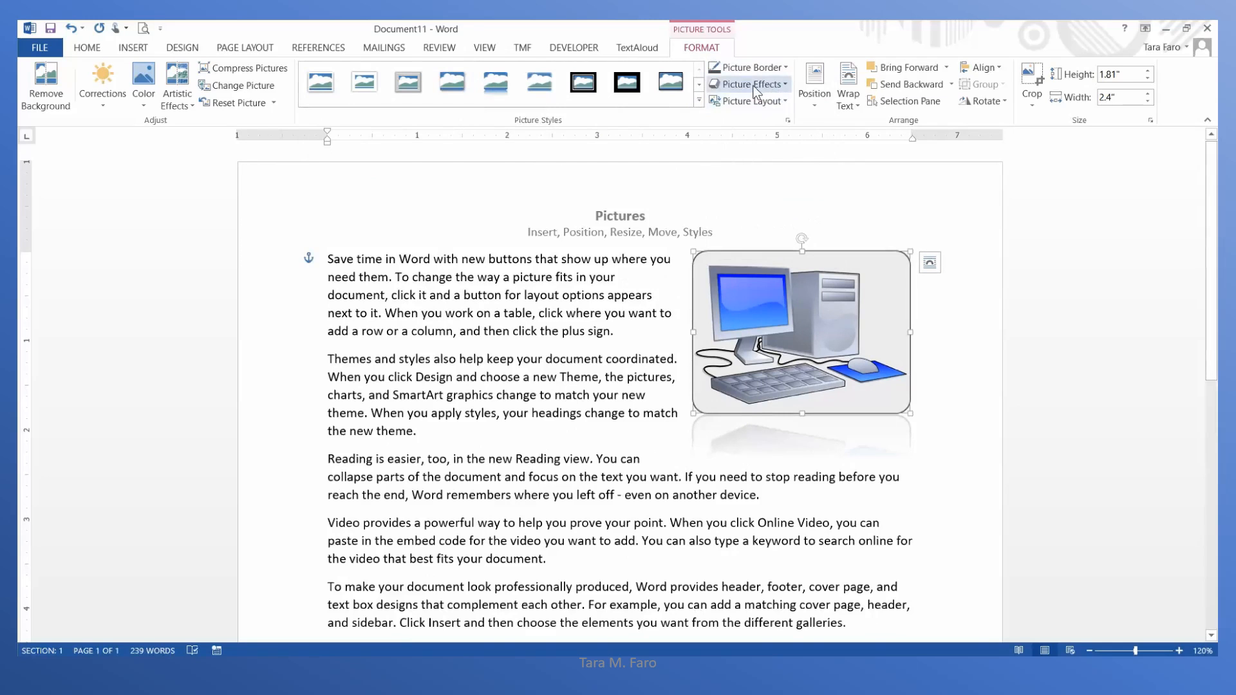
Apply the 5 Point Soft Edges effect to the computer picture and deselect it
left_click(786, 85)
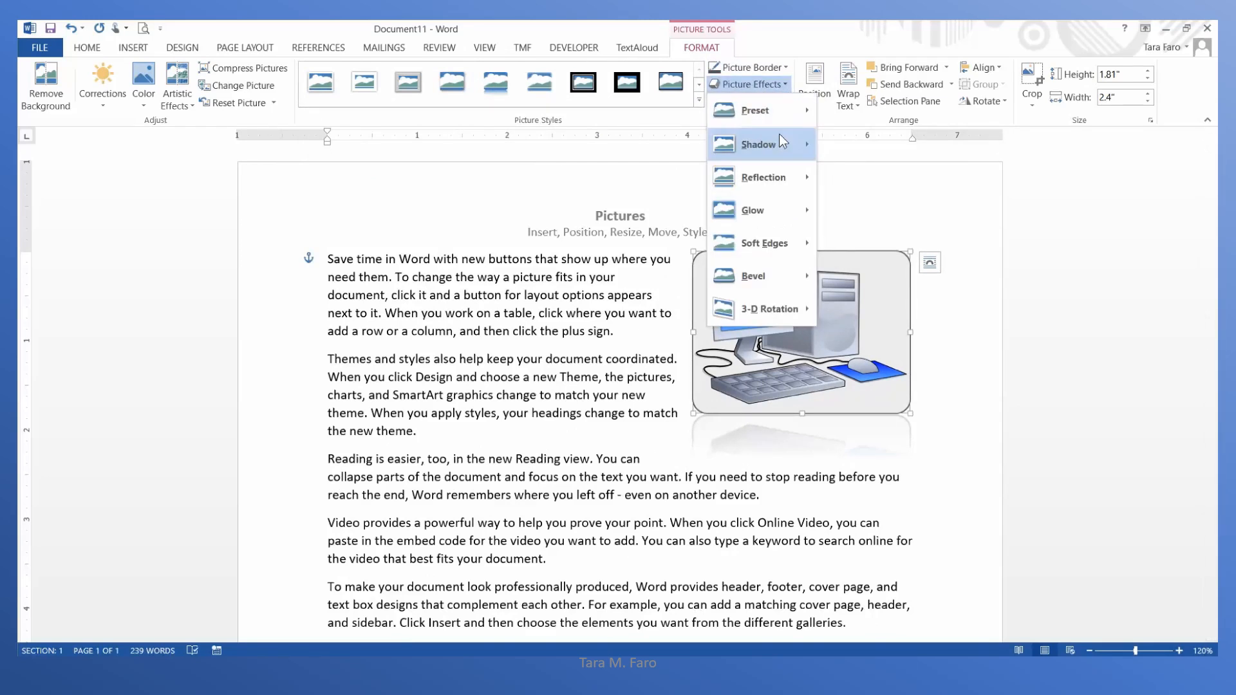
mouse_move(780, 148)
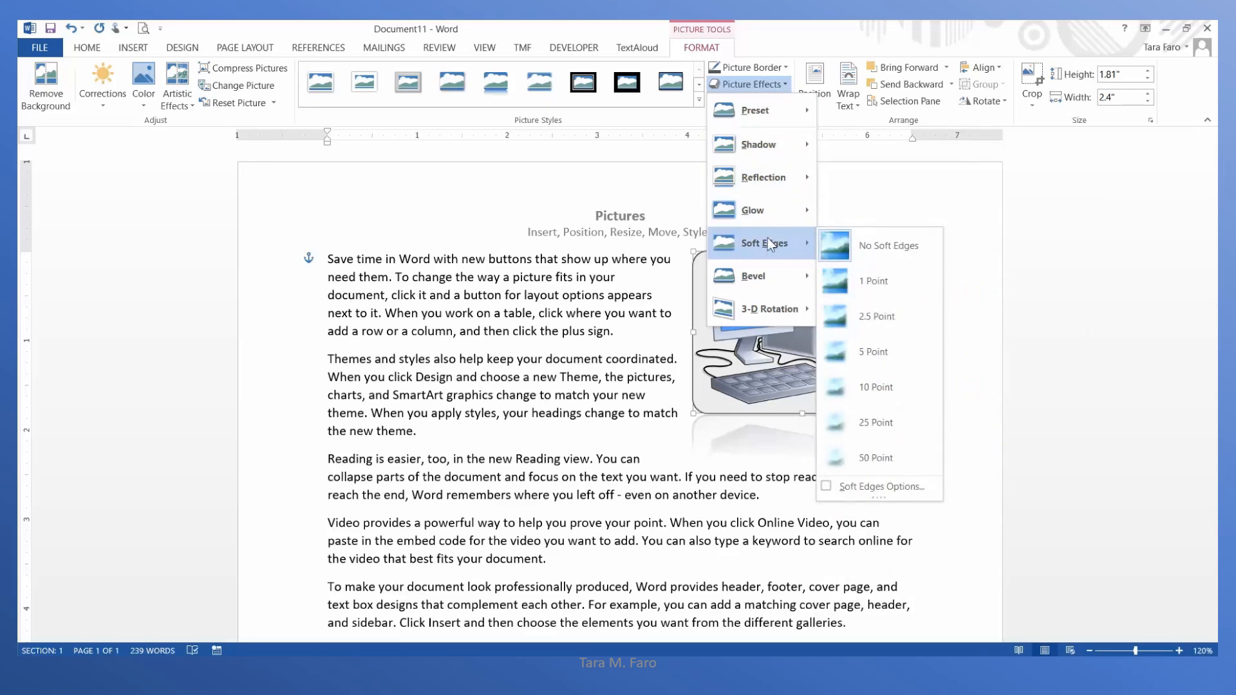
mouse_move(777, 220)
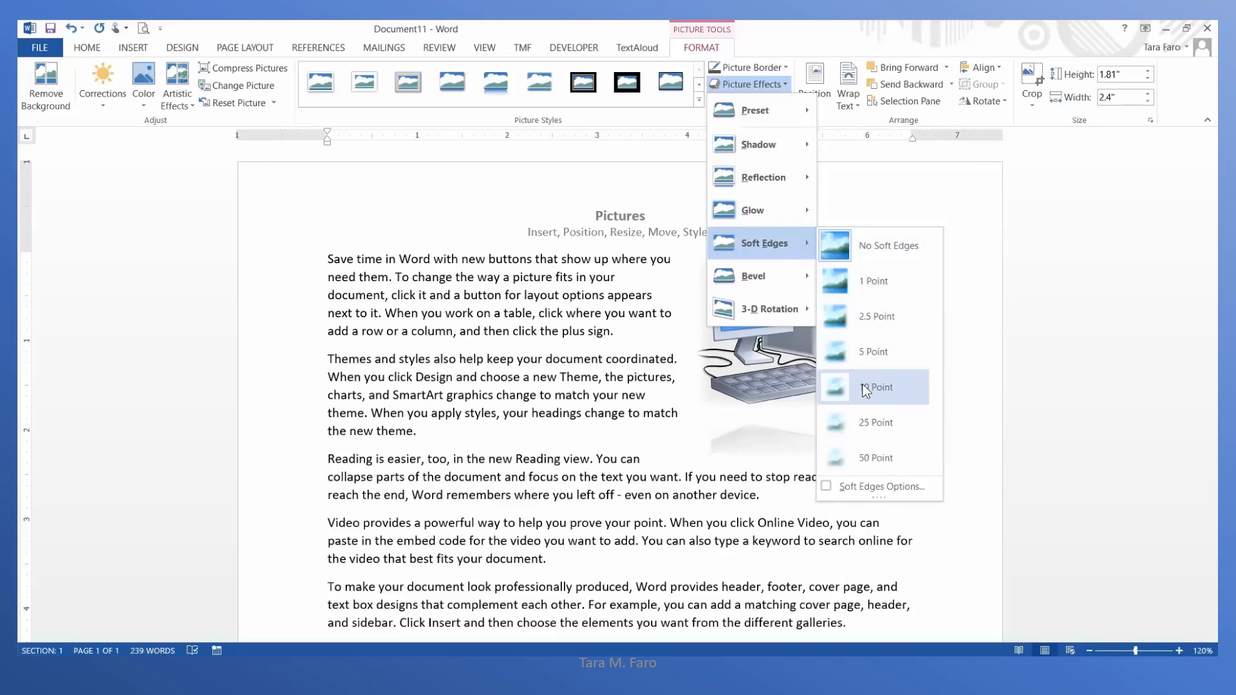
left_click(866, 354)
left_click(604, 361)
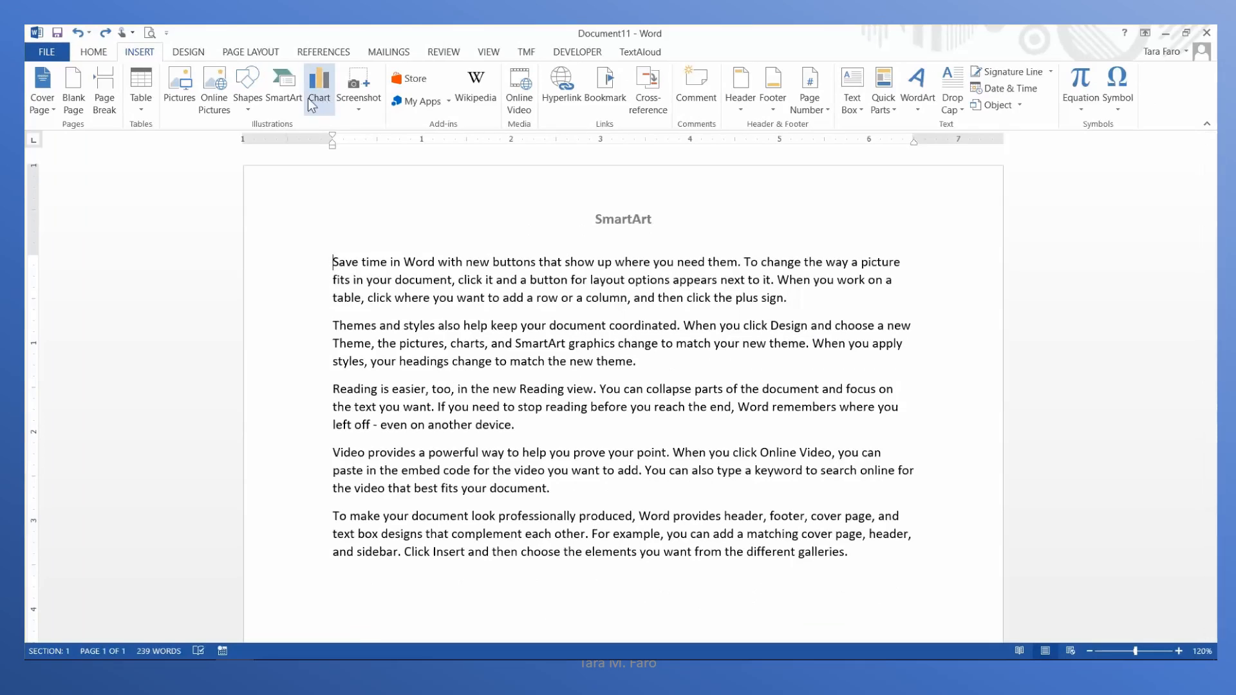
Open the SmartArt graphic chooser and examine the Pyramid, Process and Relationship layouts, previewing Basic Target
left_click(289, 98)
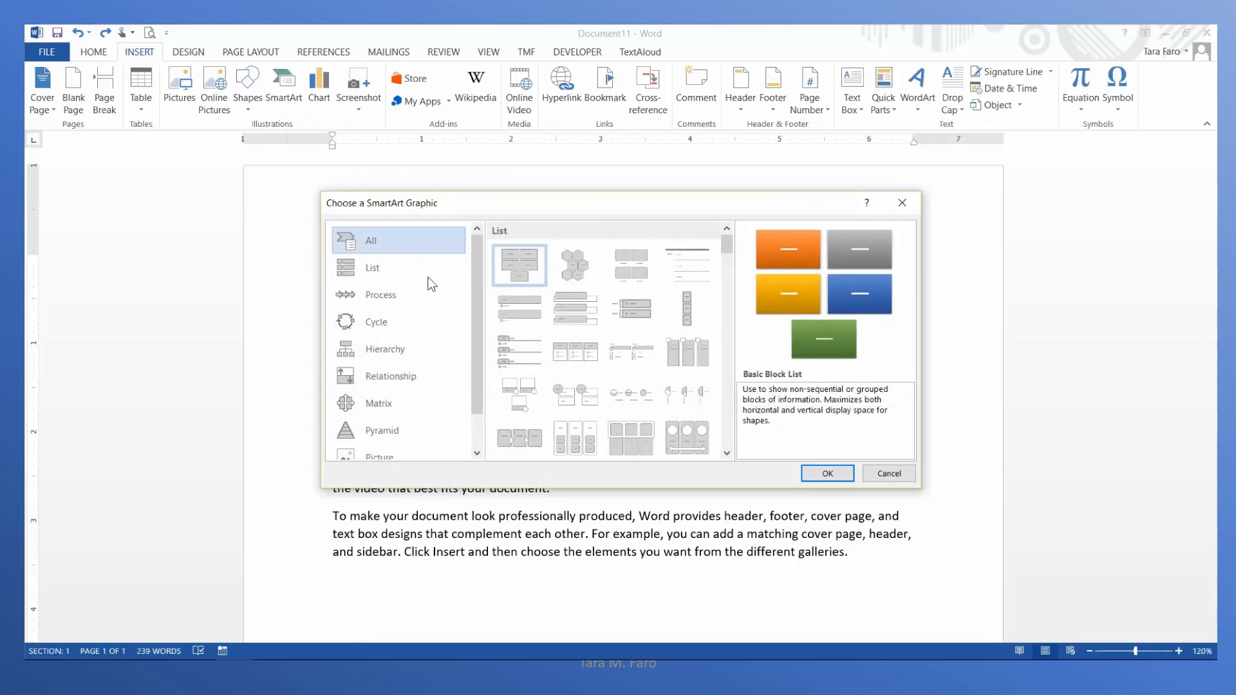
left_click(395, 430)
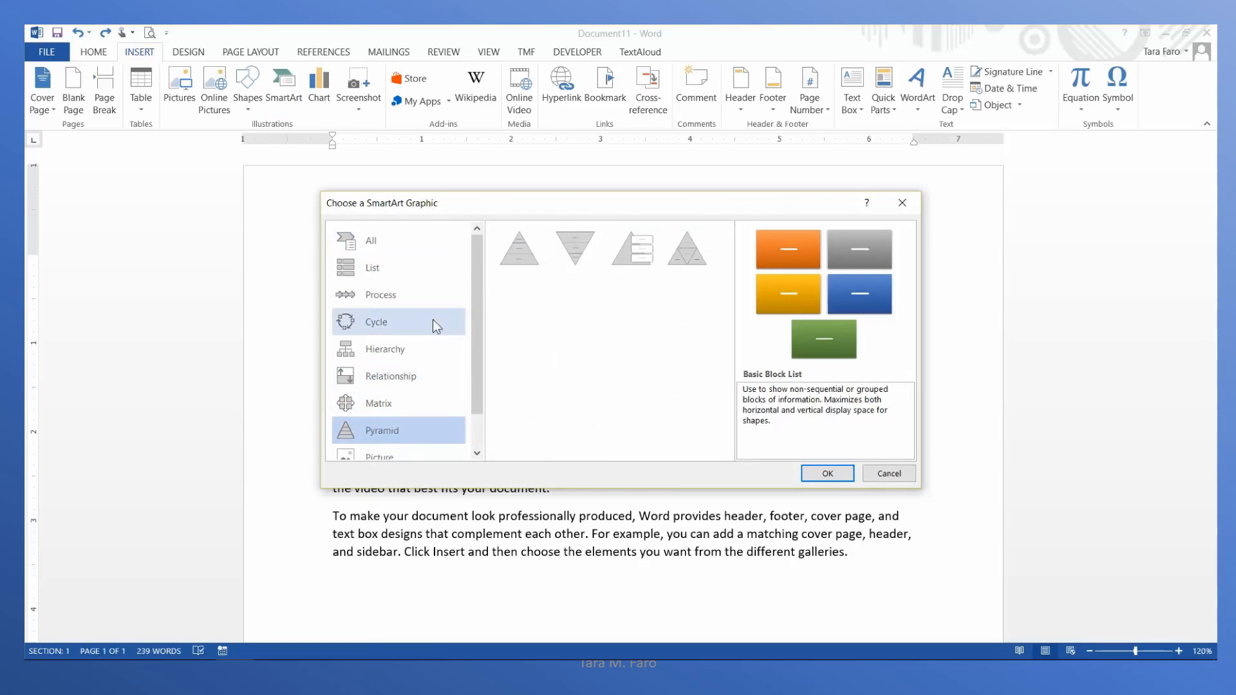
left_click(432, 291)
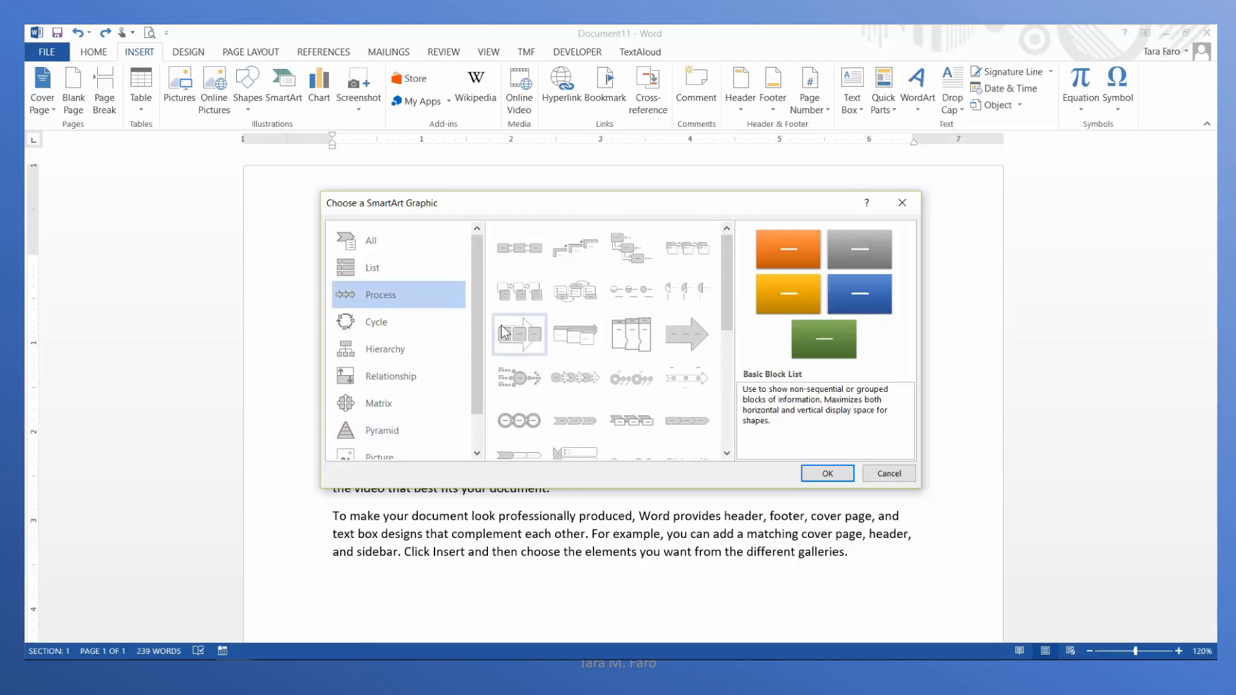
left_click(392, 376)
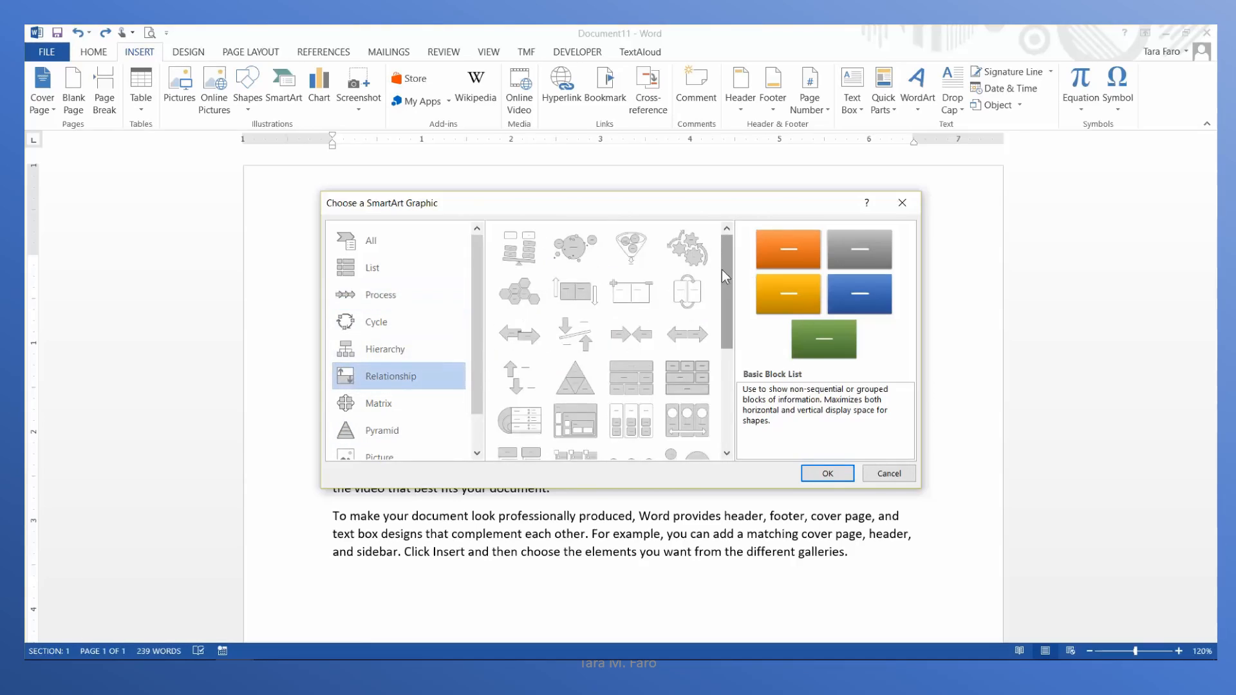
scroll(729, 315, "down", 1)
scroll(729, 315, "down", 3)
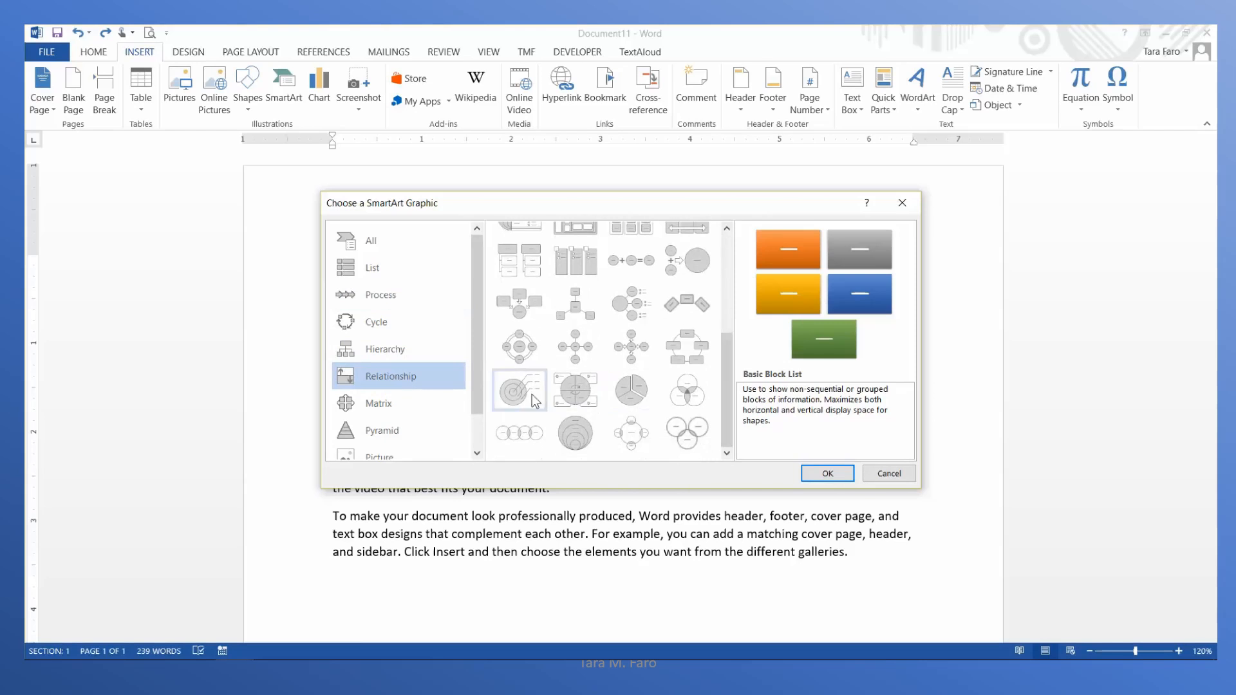
left_click(518, 398)
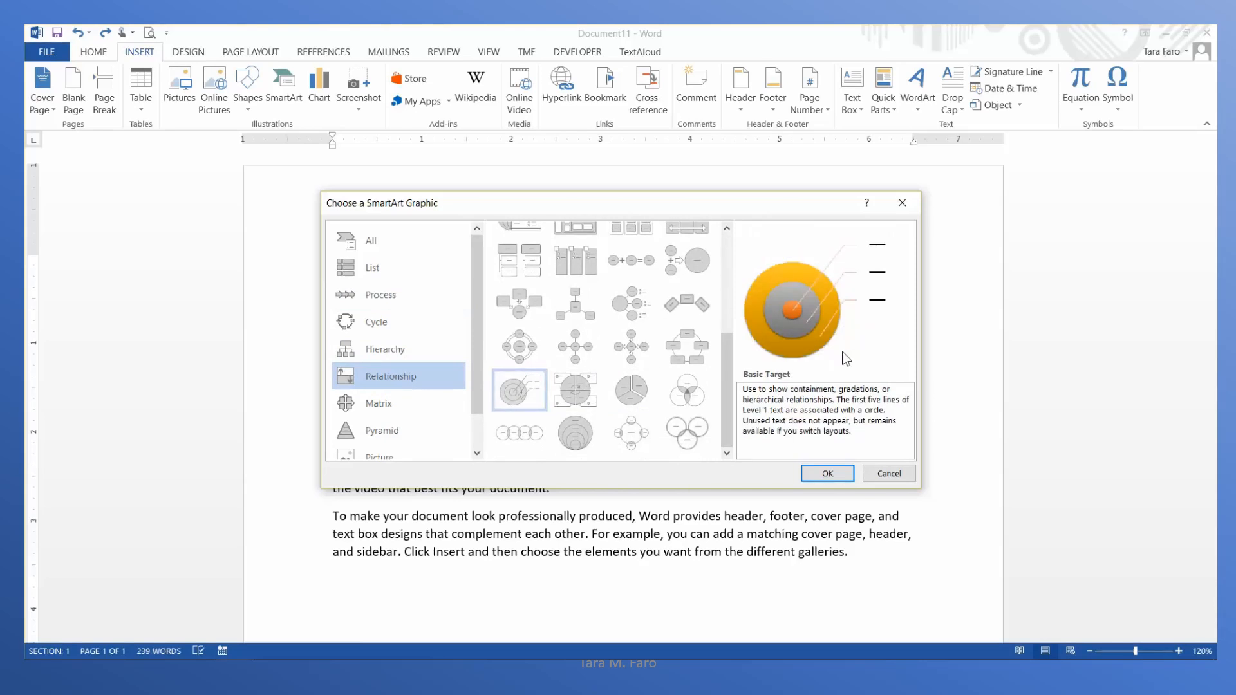
Insert the Continuous Block Process SmartArt graphic from the Process category above the body text
left_click(447, 298)
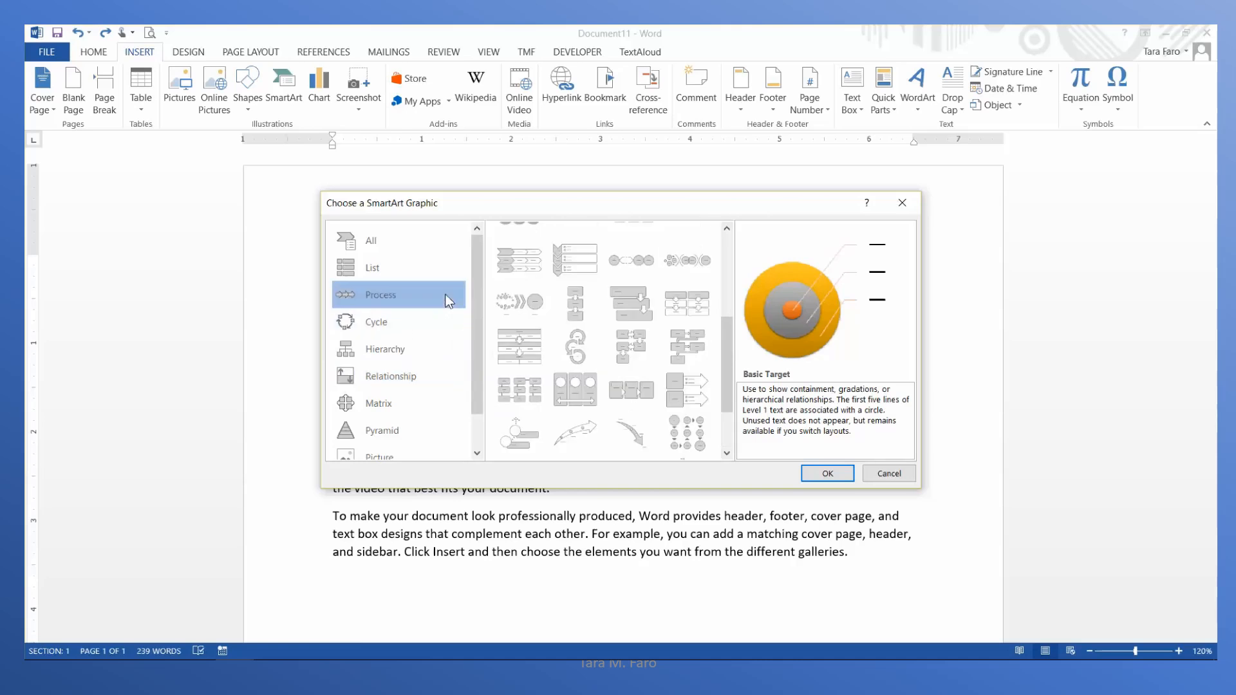
left_click_drag(724, 350, 726, 273)
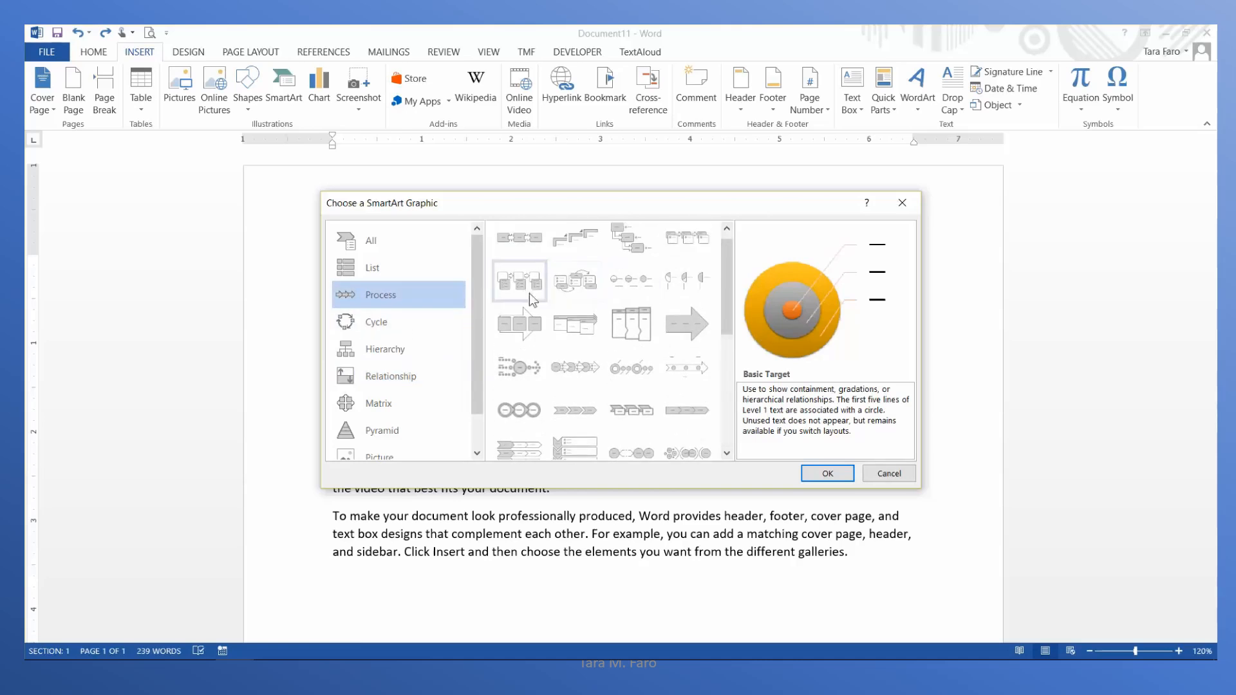
left_click(515, 327)
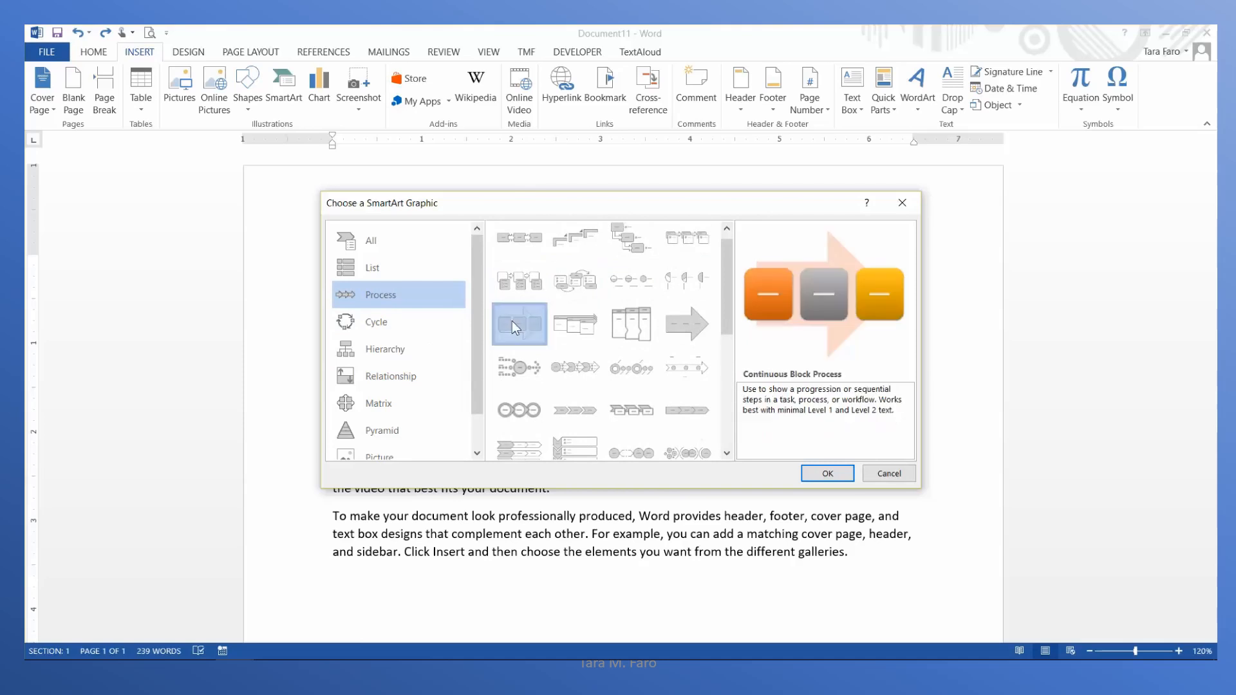
left_click(824, 476)
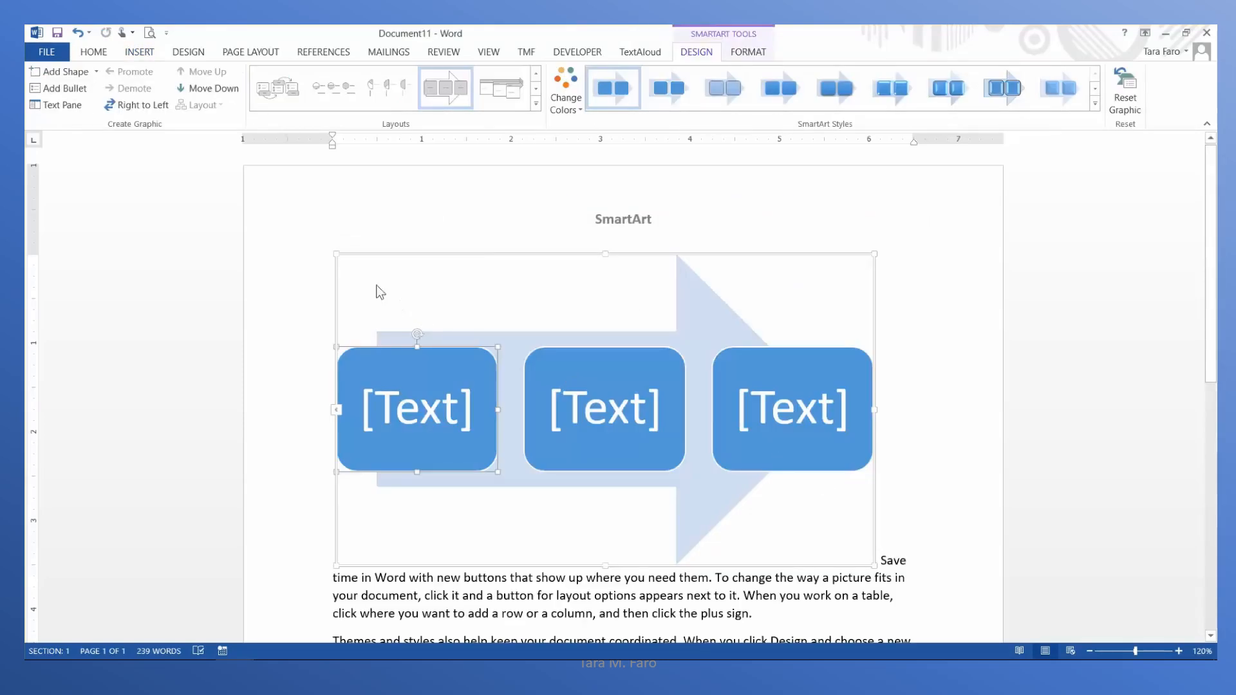
Shrink the SmartArt graphic proportionally and recolor it with the first Colorful variation in orange, gray and gold
left_click_drag(336, 252, 544, 345)
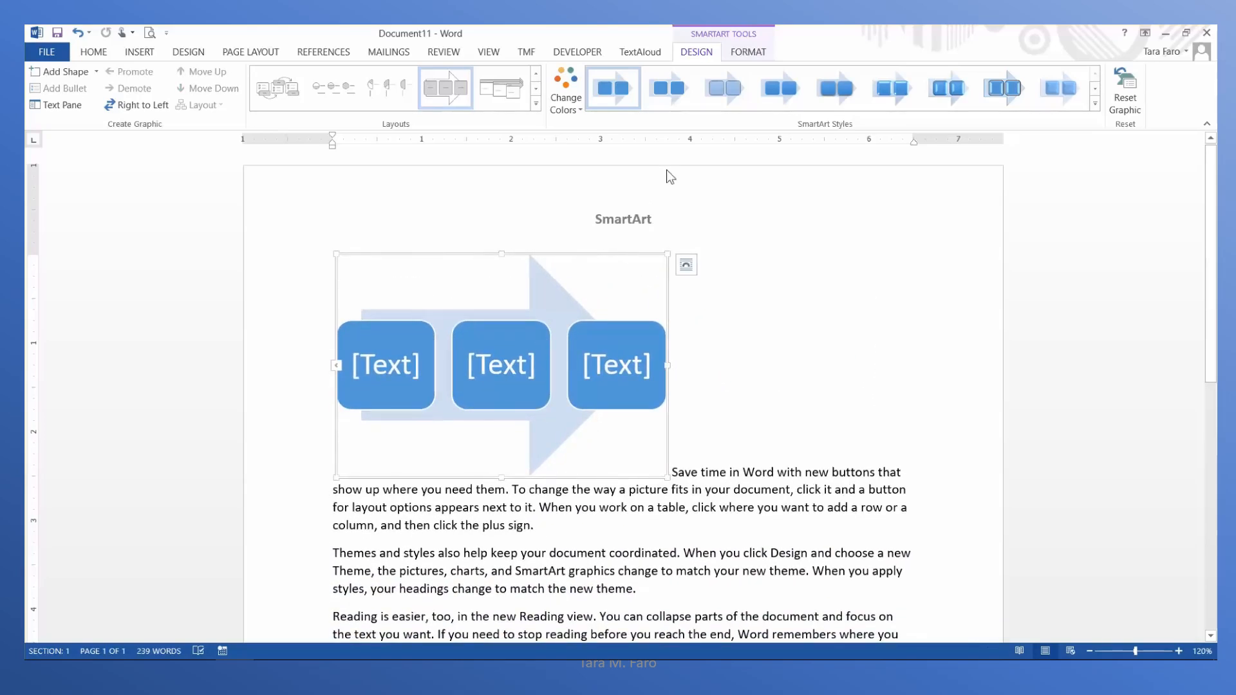
left_click(574, 110)
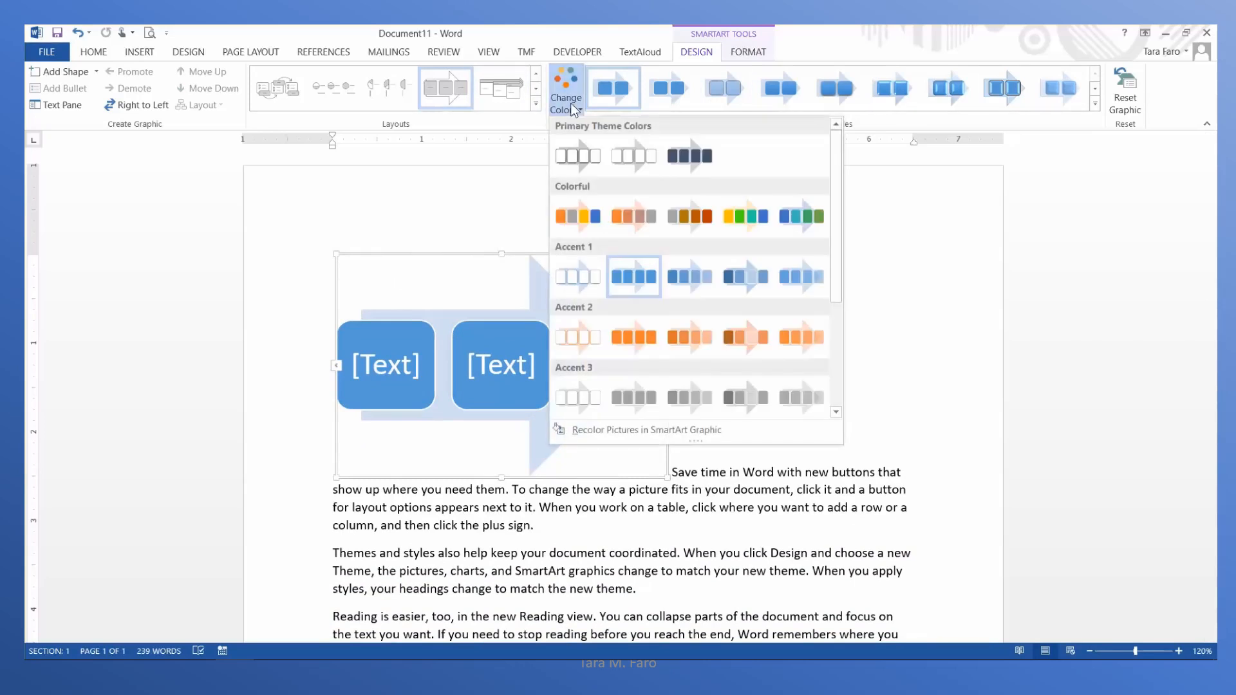
left_click(569, 208)
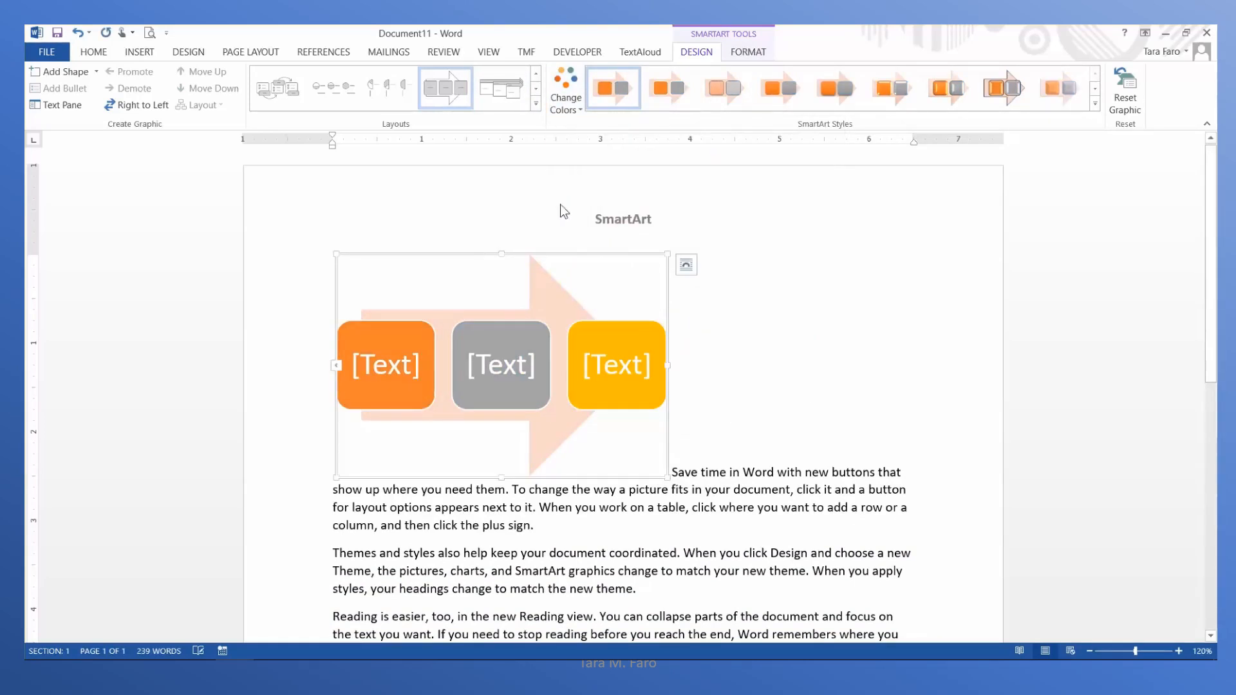
Apply Square text wrapping to the SmartArt graphic and label its orange box Item 1
left_click(686, 265)
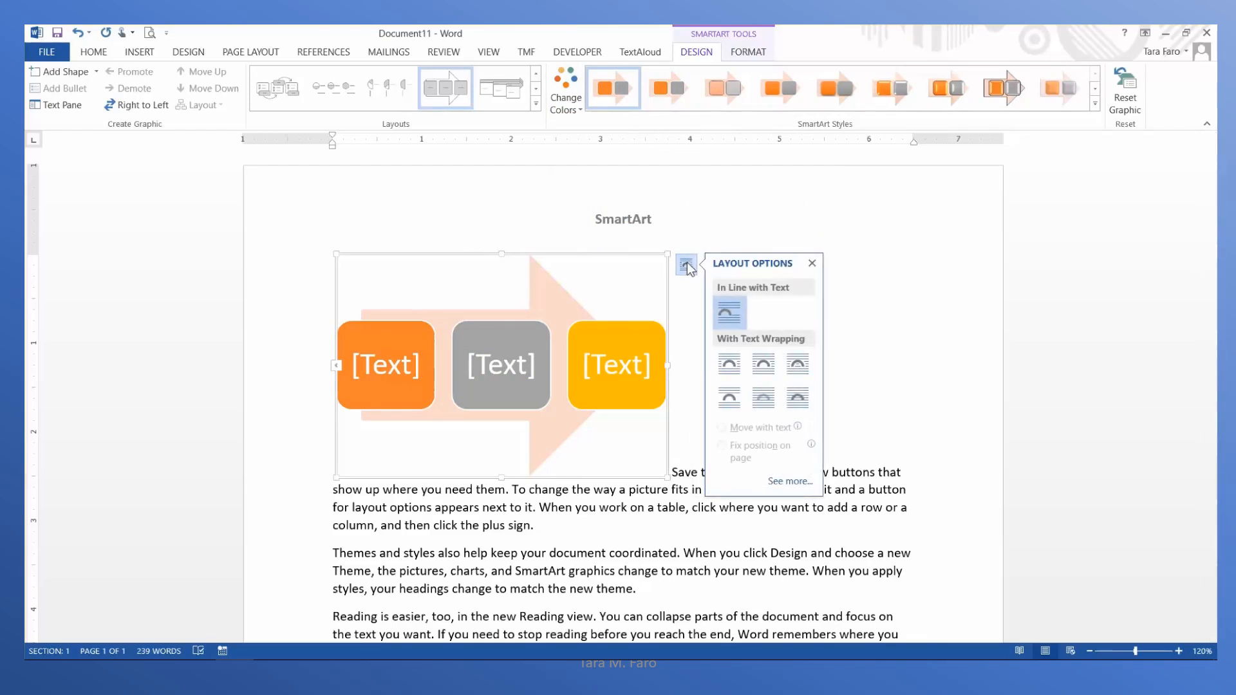
left_click(727, 366)
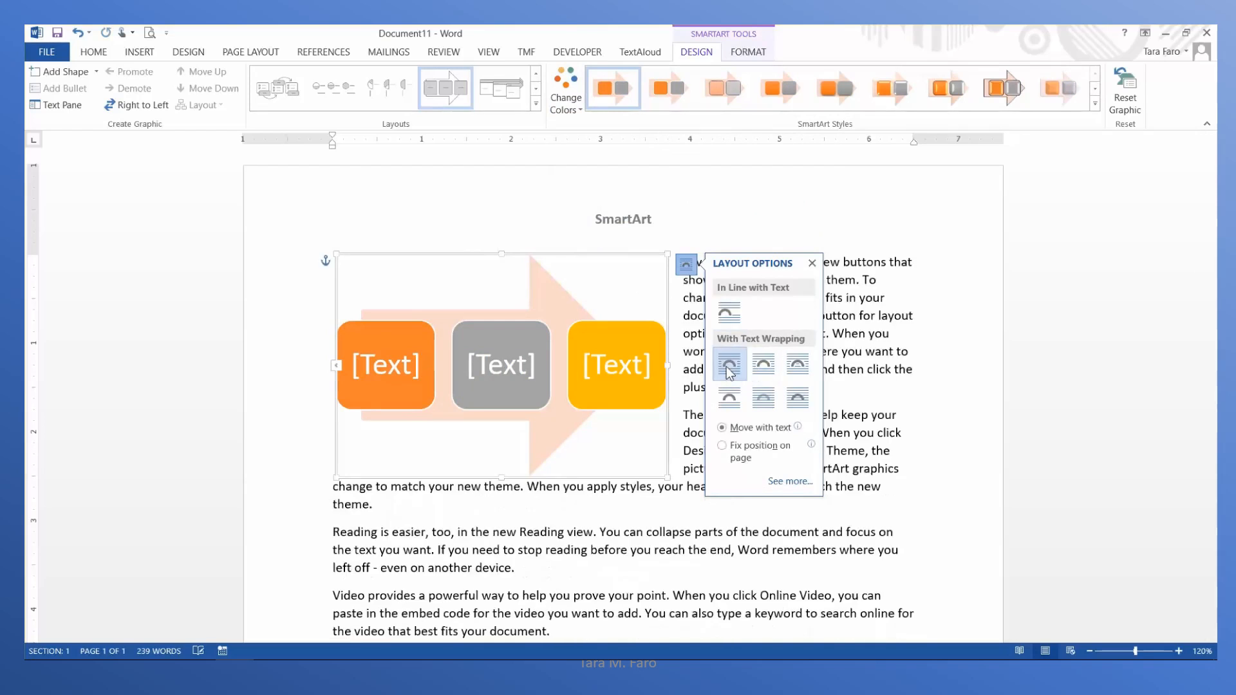
left_click(401, 359)
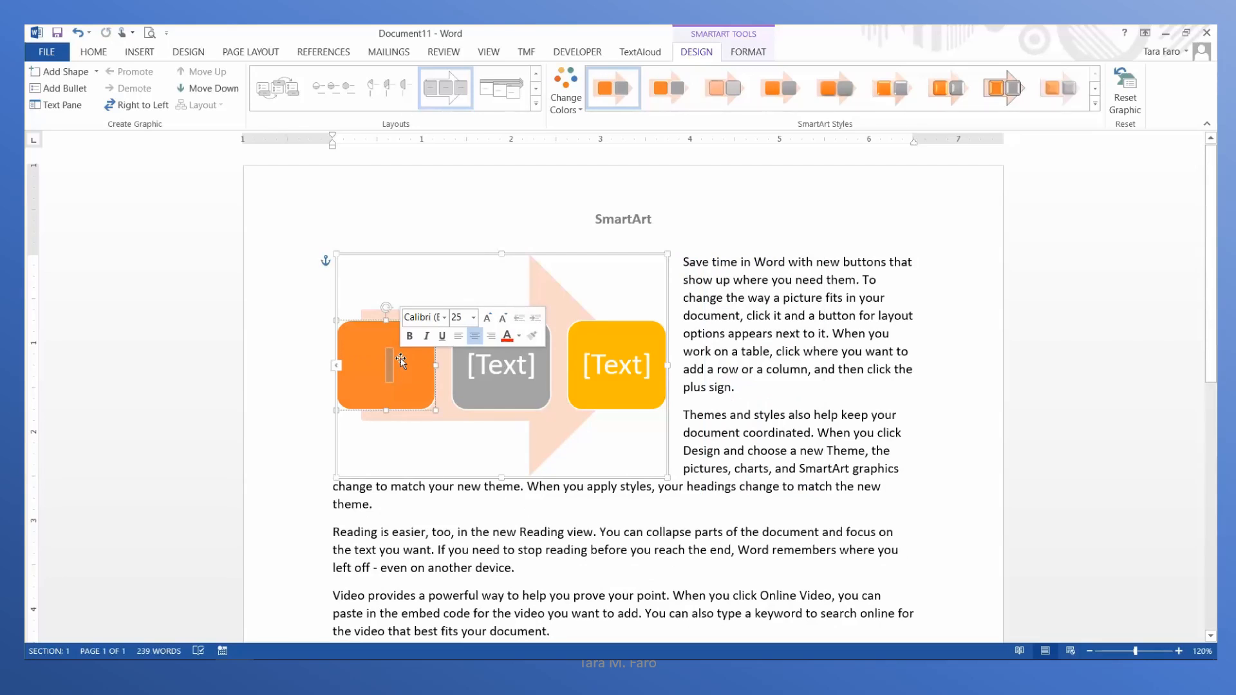
type("Item")
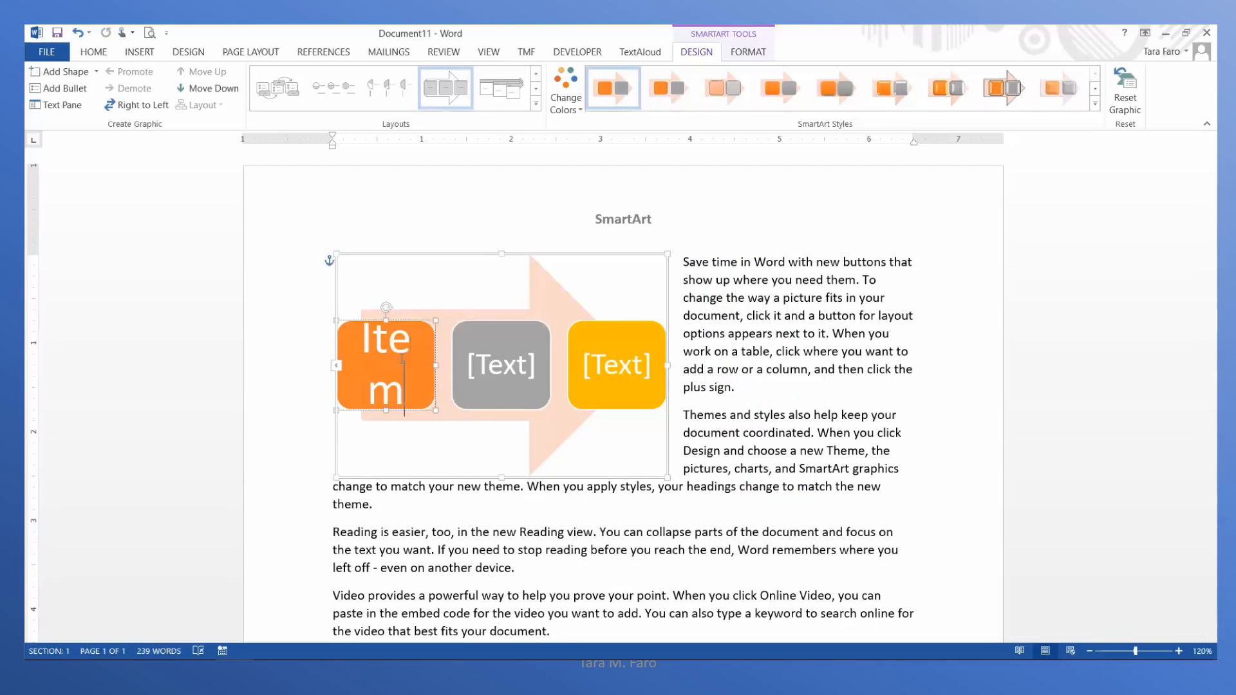
type(" 1")
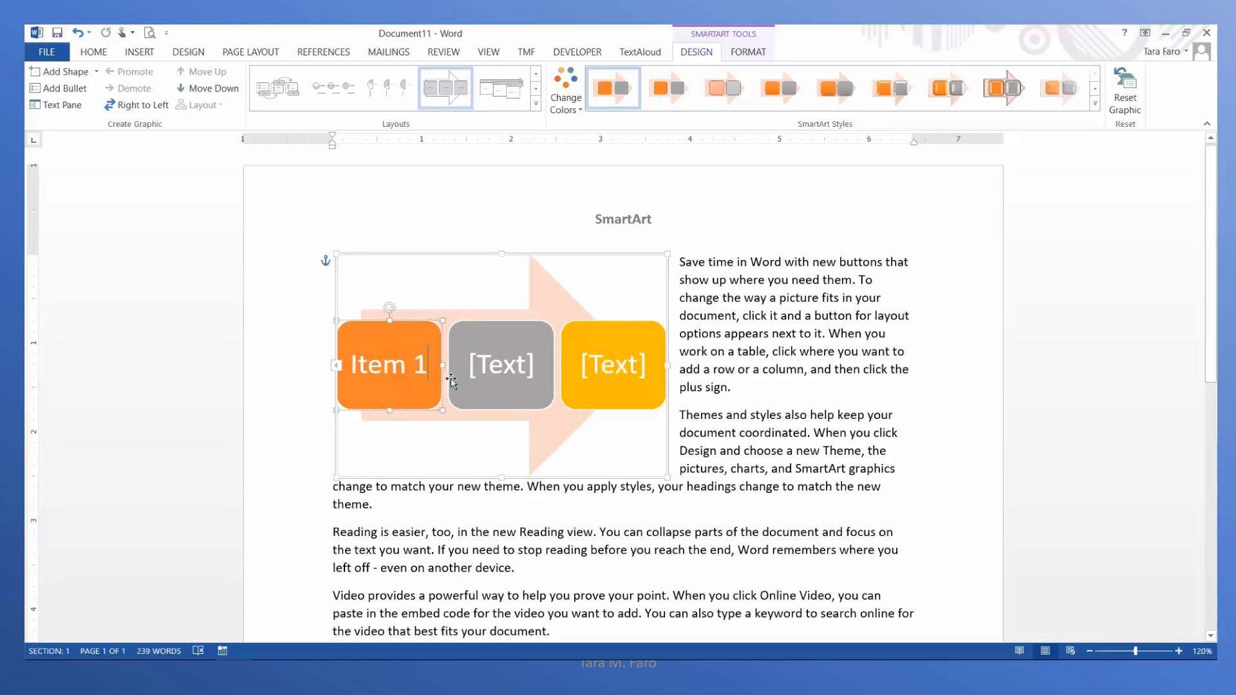
Label the gray SmartArt box Item 2 and the gold box Item 3, and deselect the graphic
left_click(473, 368)
type("It")
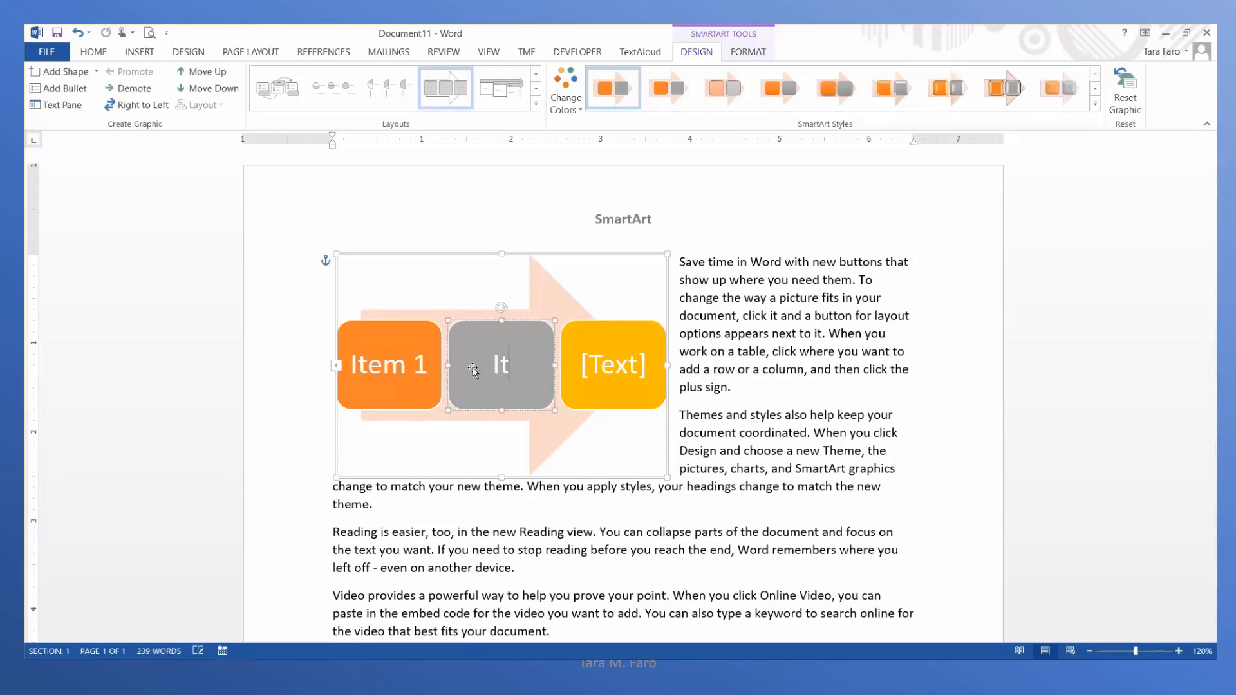
type("em 2")
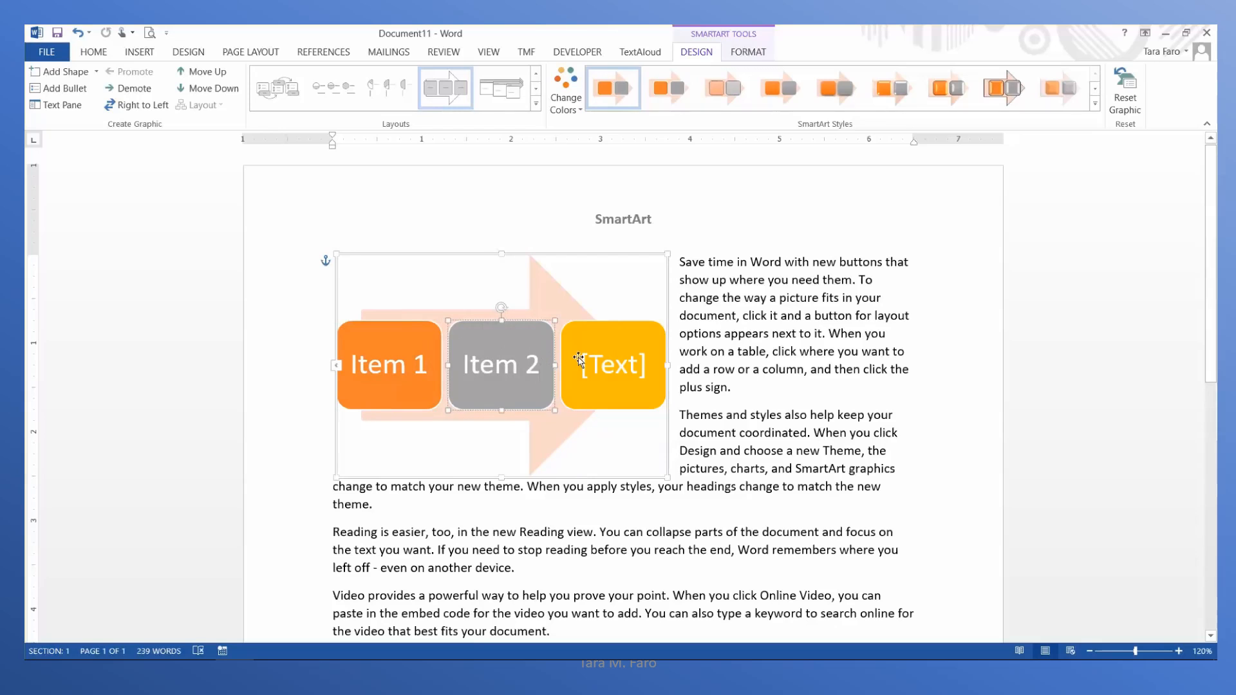
left_click(597, 362)
type("Item")
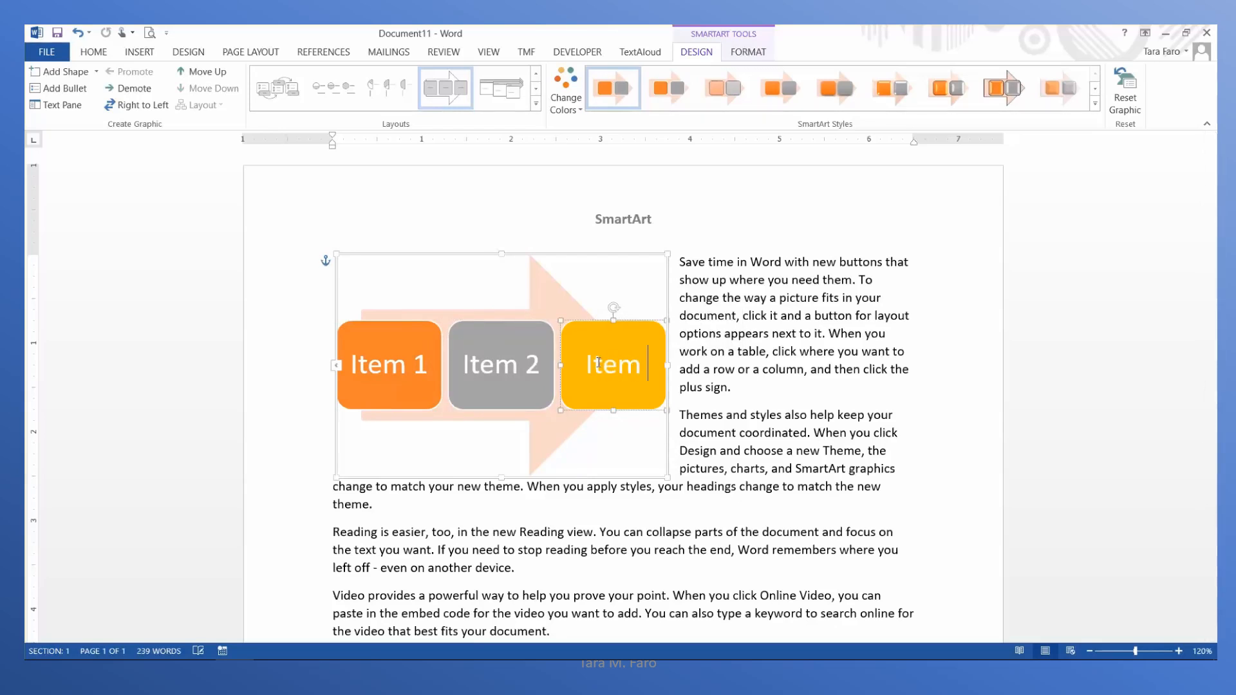
type(" 2")
key("BackSpace")
type("3")
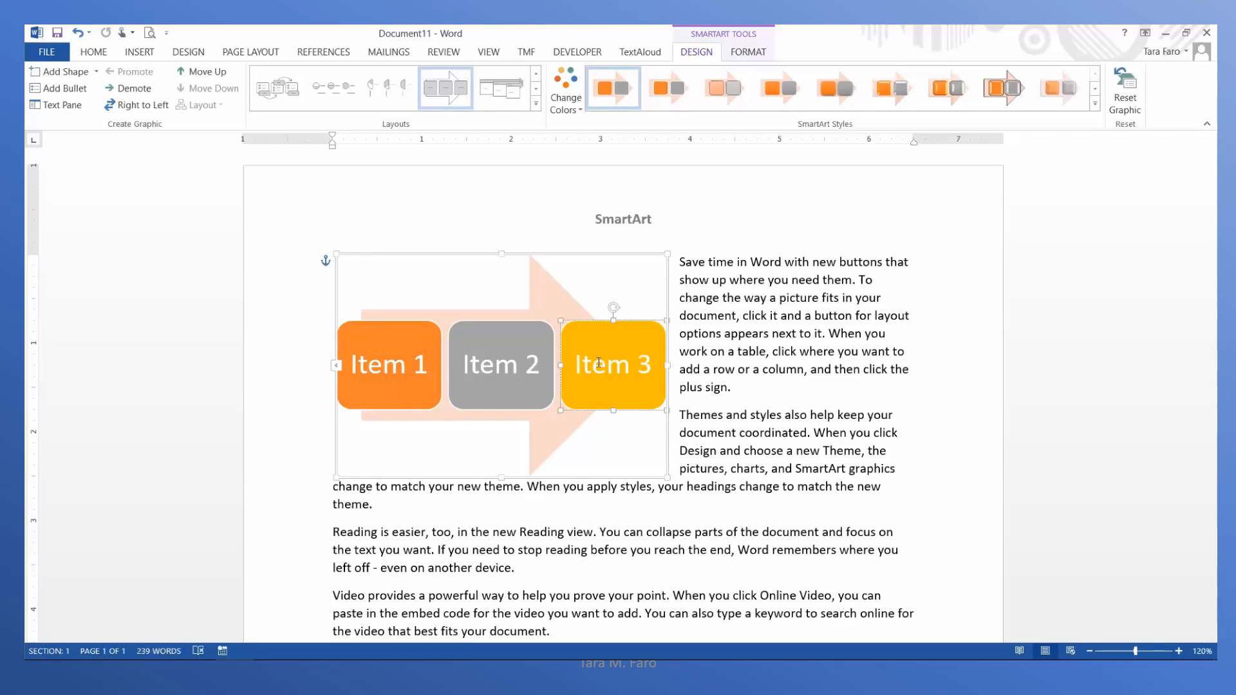
left_click(746, 365)
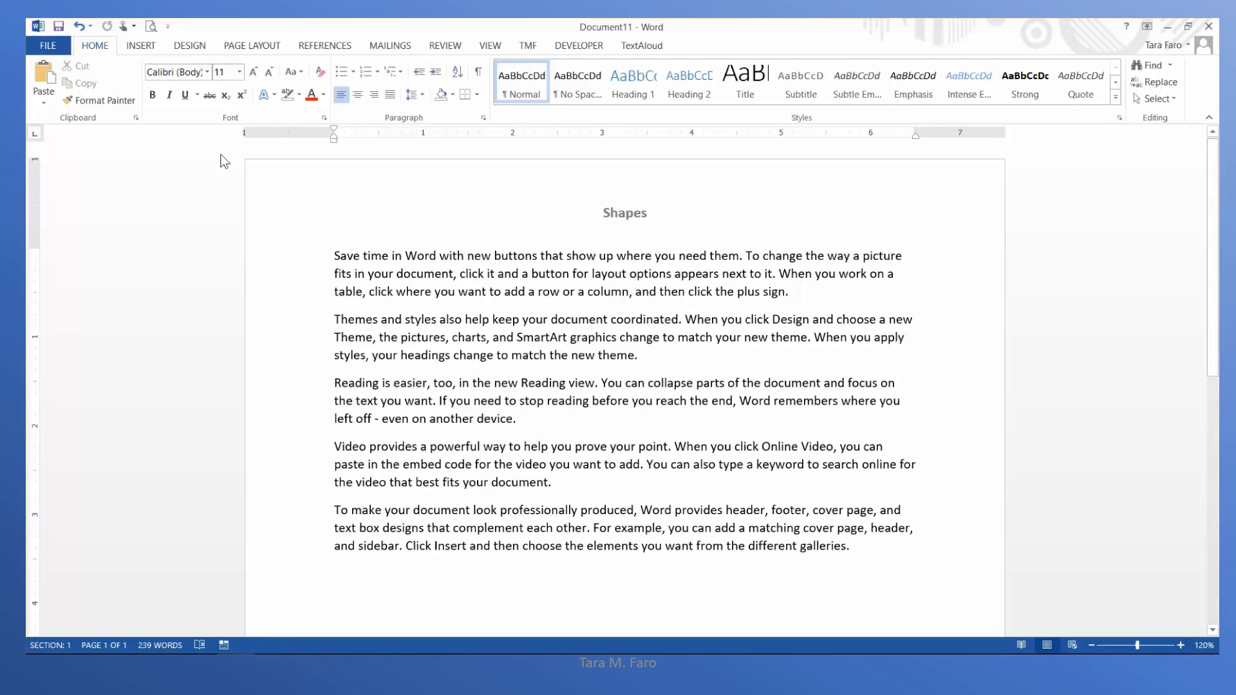
Draw the first explosion shape from Stars and Banners, about 1.49" wide and 1.22" high, over the right side of the text
left_click(141, 46)
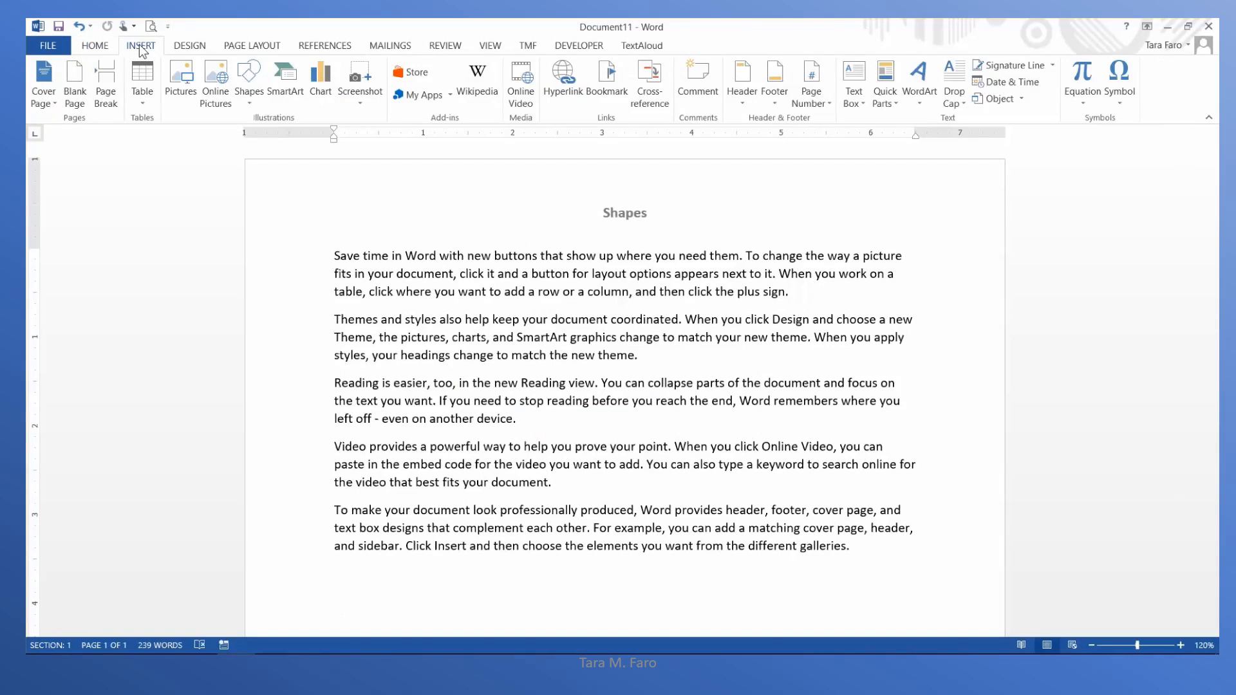
left_click(250, 100)
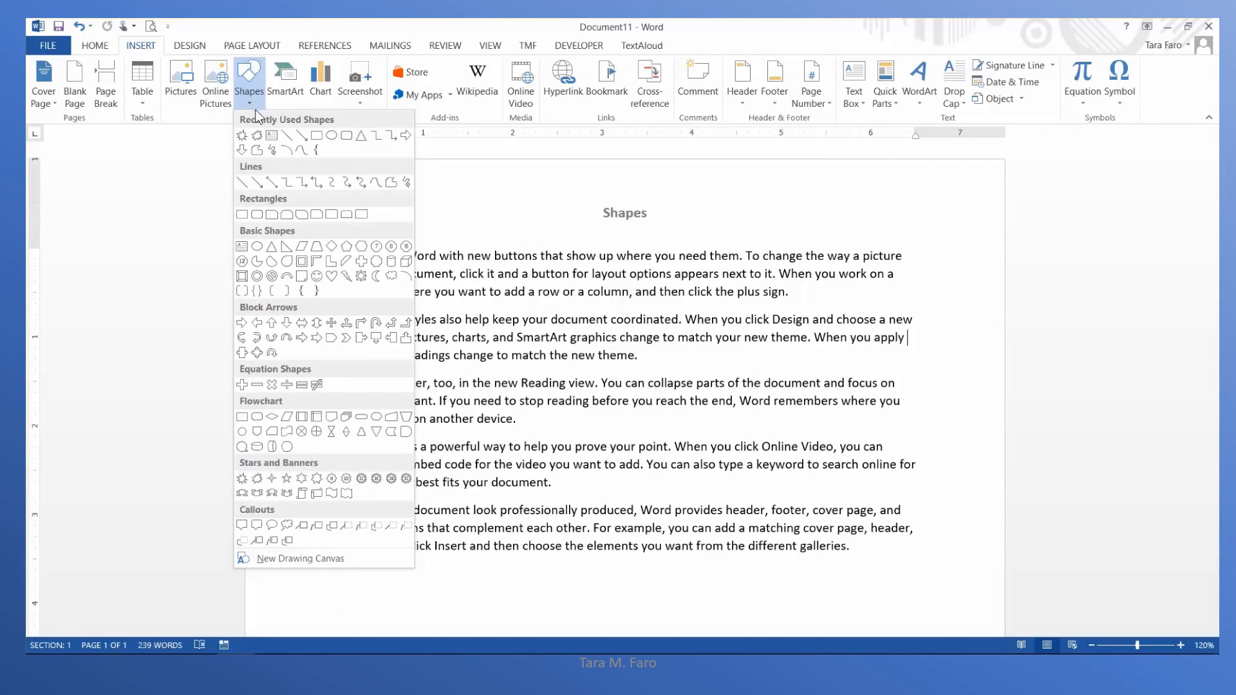
left_click(243, 480)
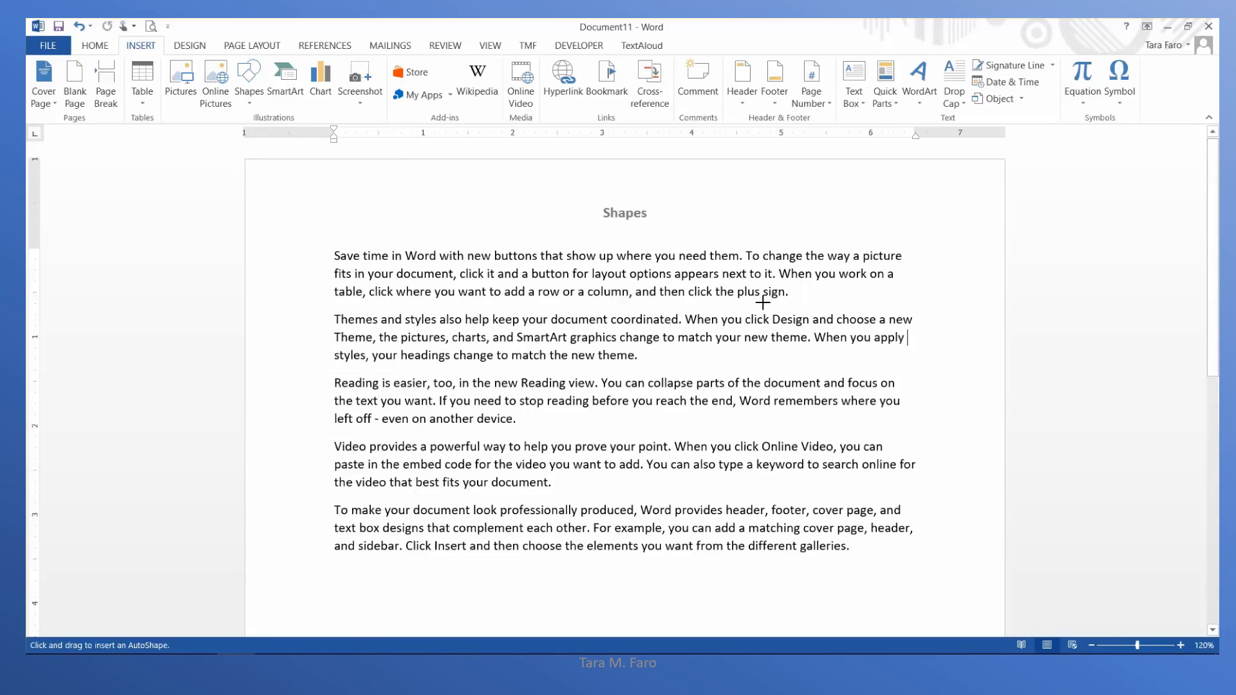
mouse_move(763, 302)
left_mouse_down()
mouse_move(866, 338)
mouse_move(897, 411)
left_mouse_up()
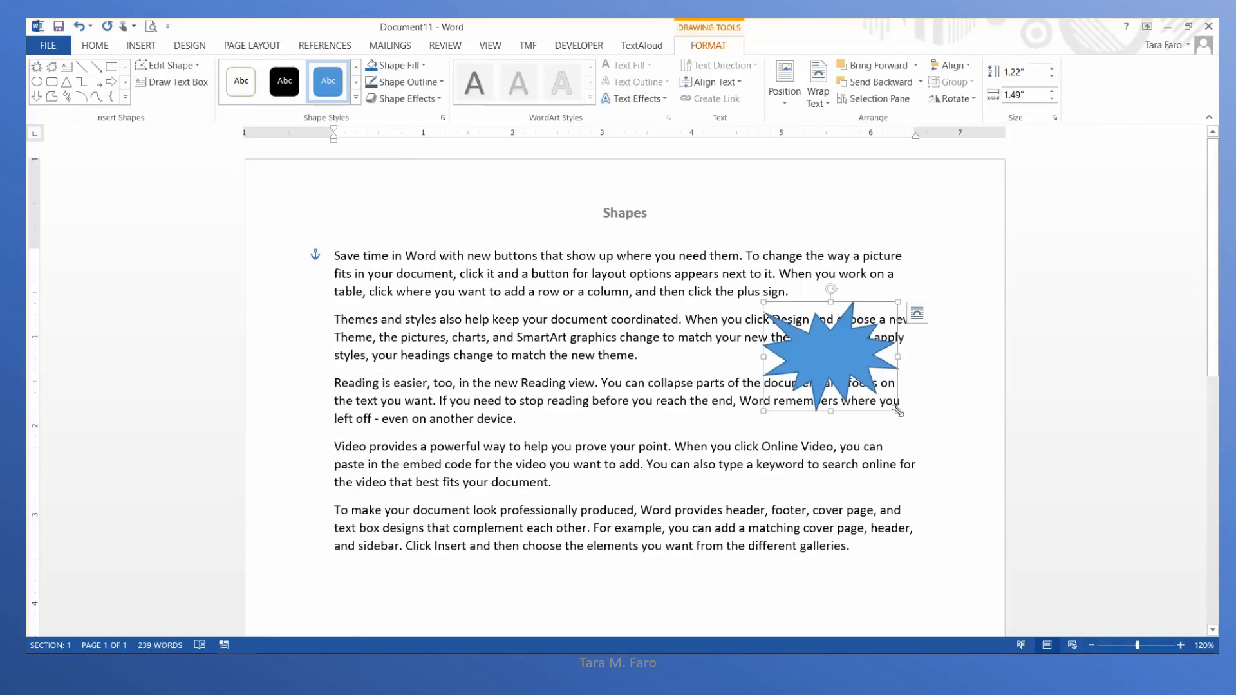
Apply Square text wrapping to the explosion shape and move it slightly up and right, to the page's right margin
left_click(919, 314)
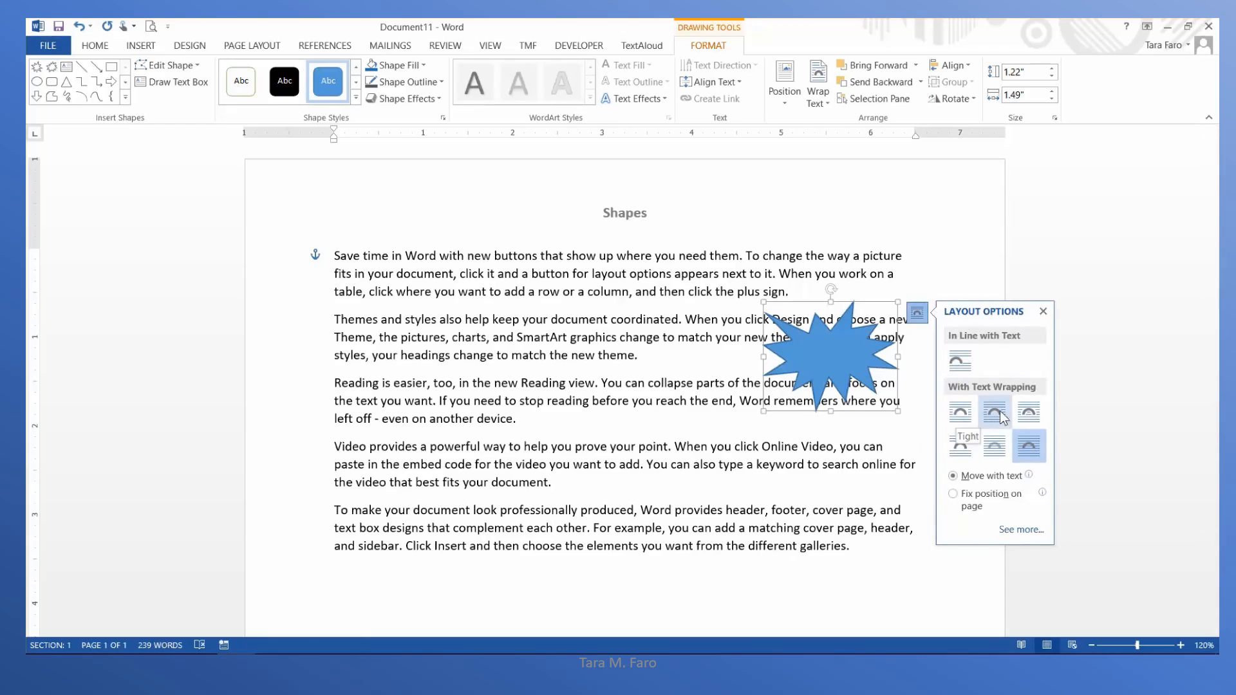
left_click(960, 412)
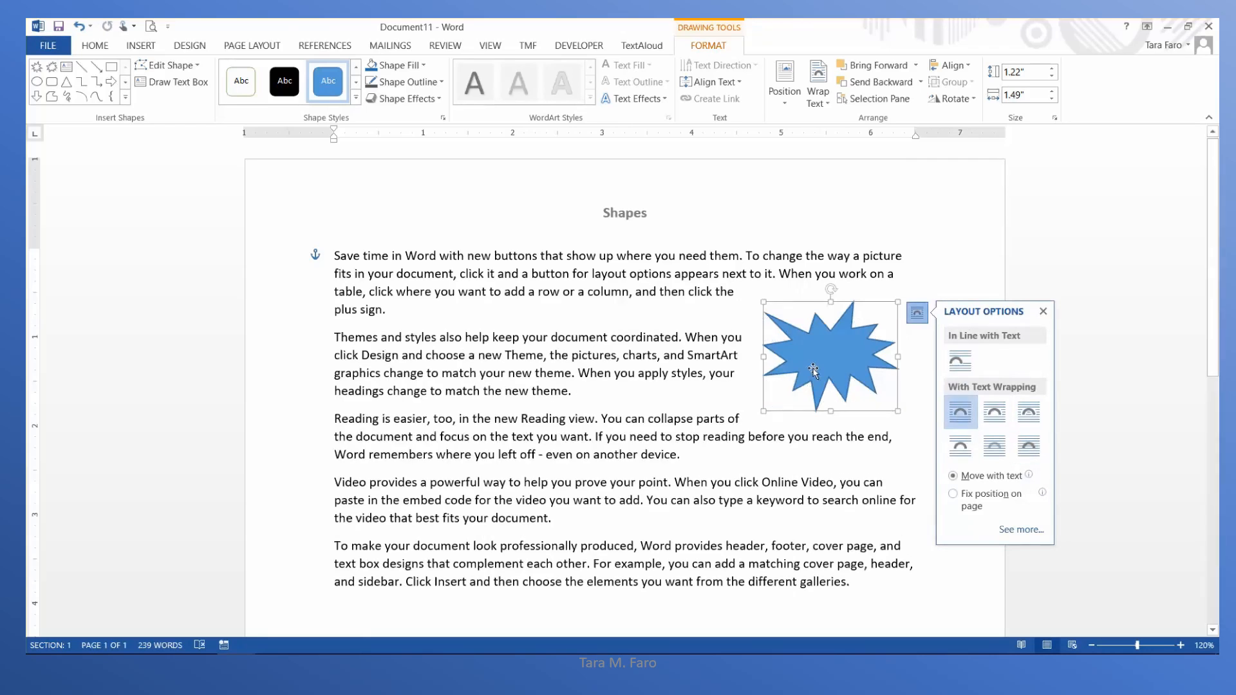
left_click_drag(819, 360, 839, 339)
left_click(799, 287)
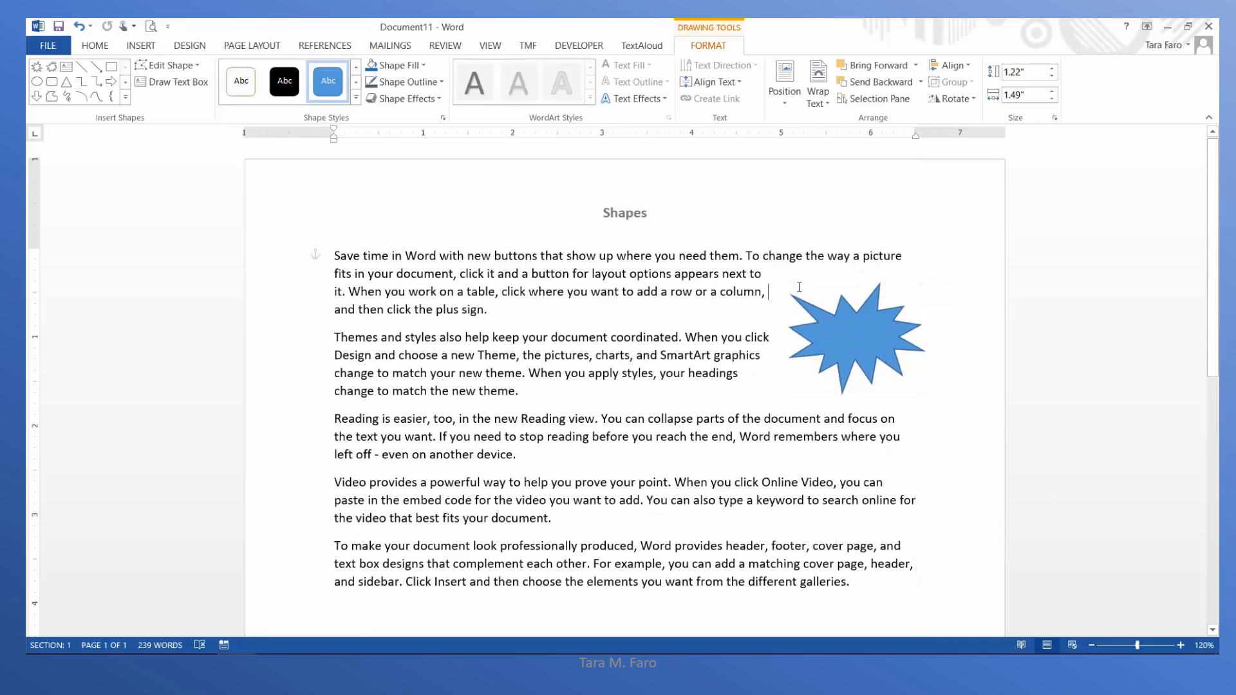
Resize the explosion shape from its upper-left corner to about 1.21" high and 1.42" wide
left_click(813, 322)
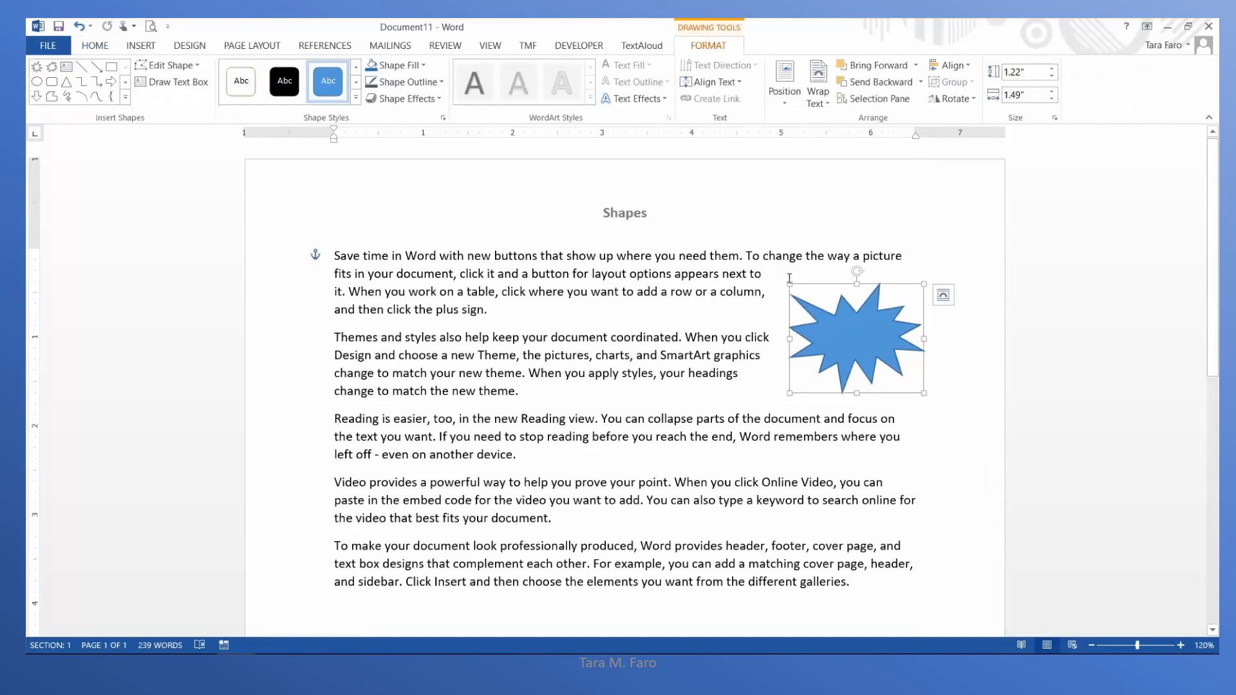
left_click_drag(788, 283, 820, 292)
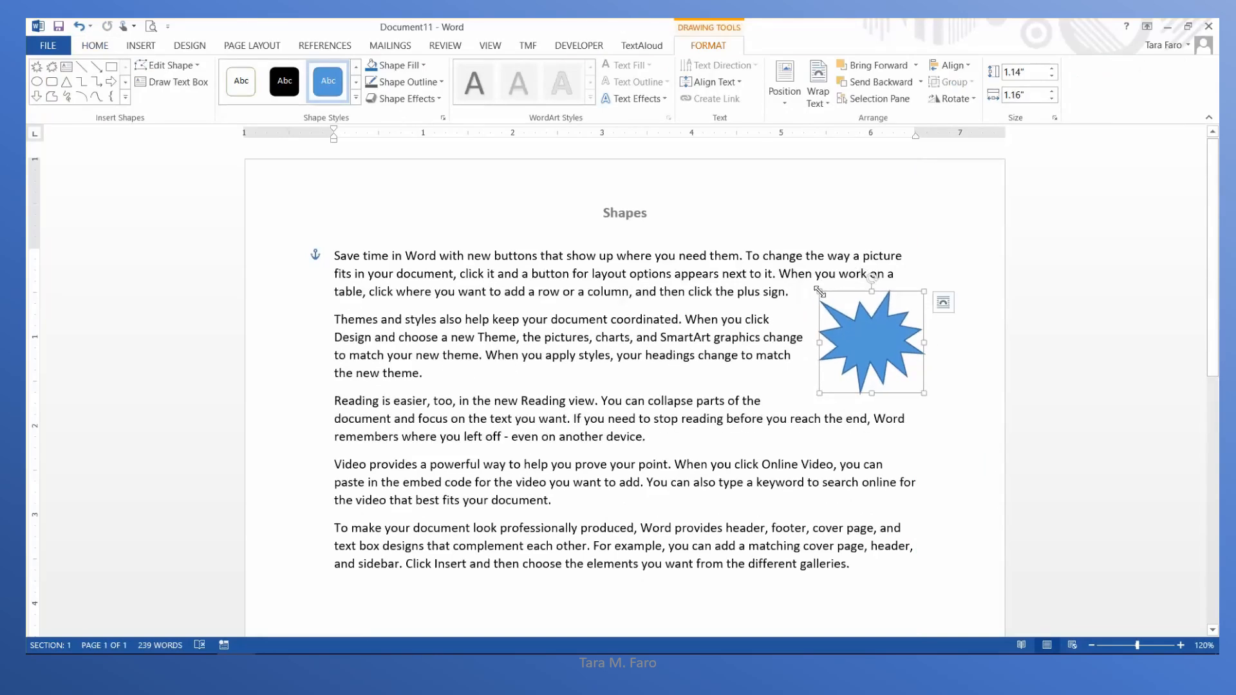
left_click_drag(815, 290, 796, 284)
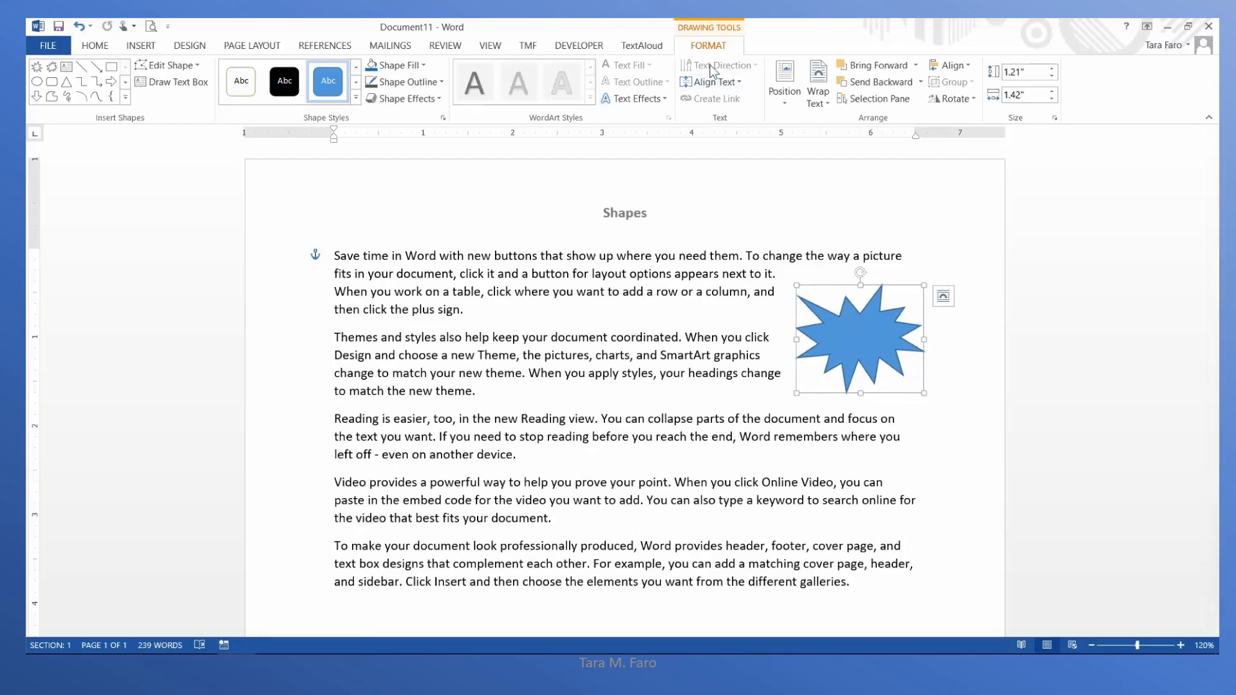
Apply the orange shape style from the gallery's third row to the explosion and lighten its fill to pale orange
left_click(355, 98)
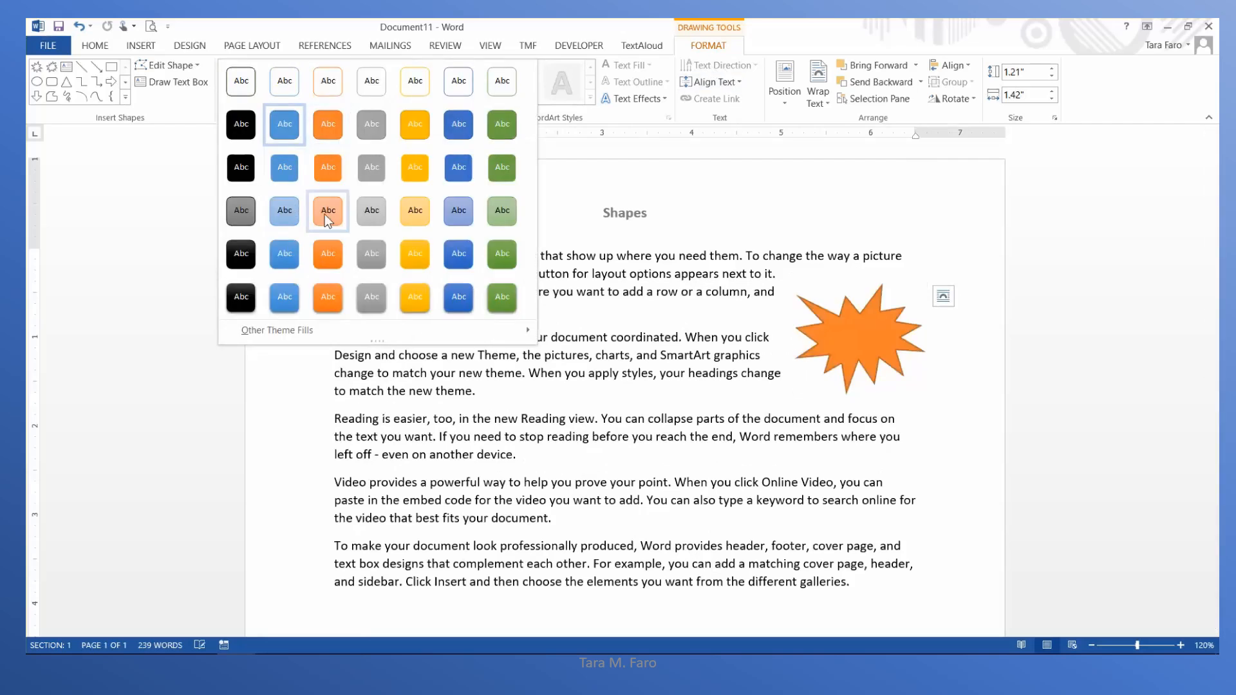
left_click(328, 171)
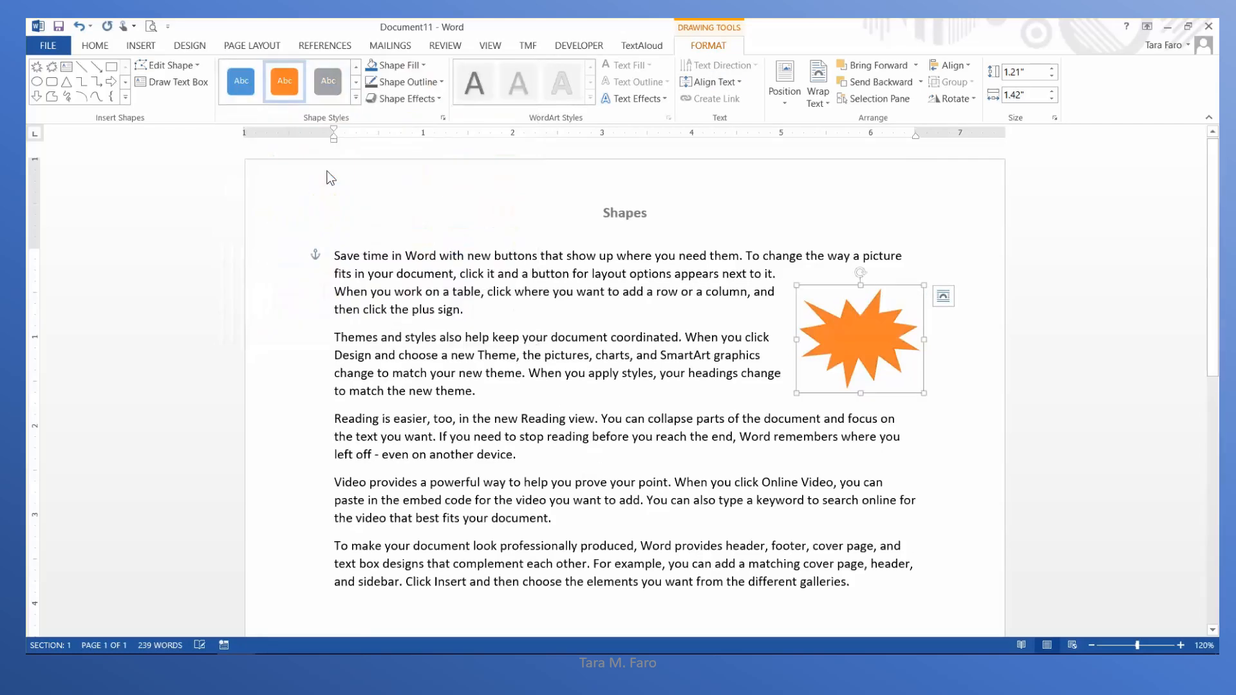
left_click(423, 66)
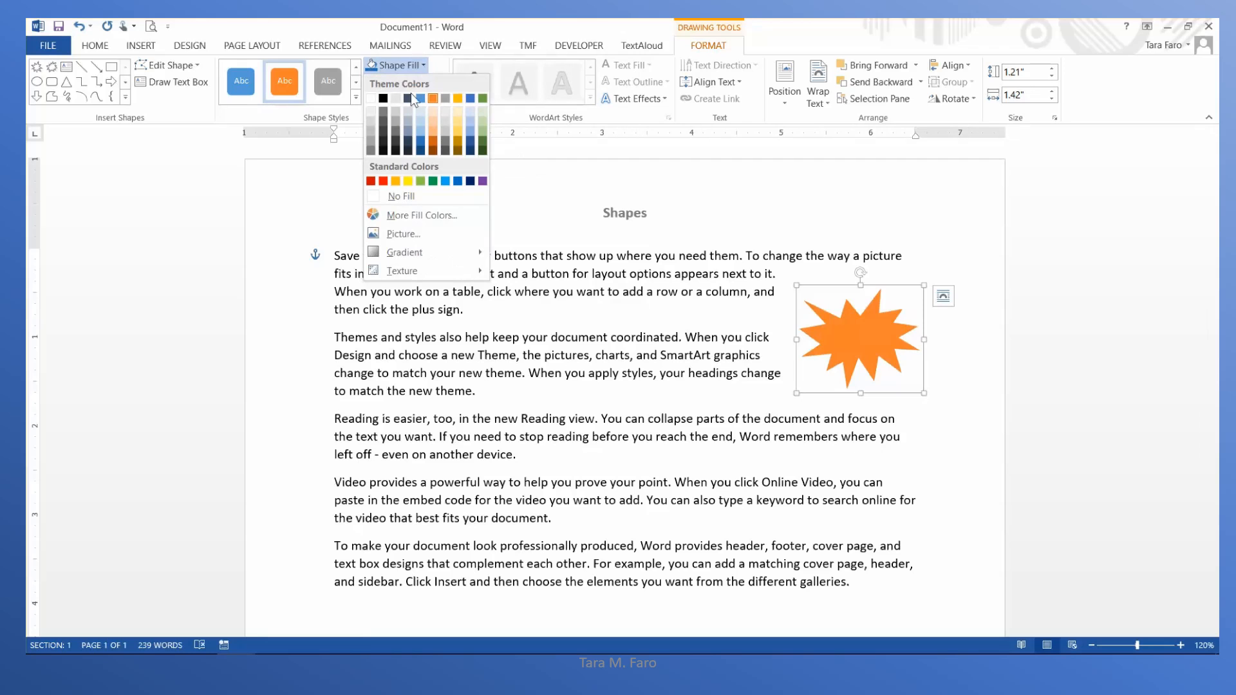
left_click(437, 126)
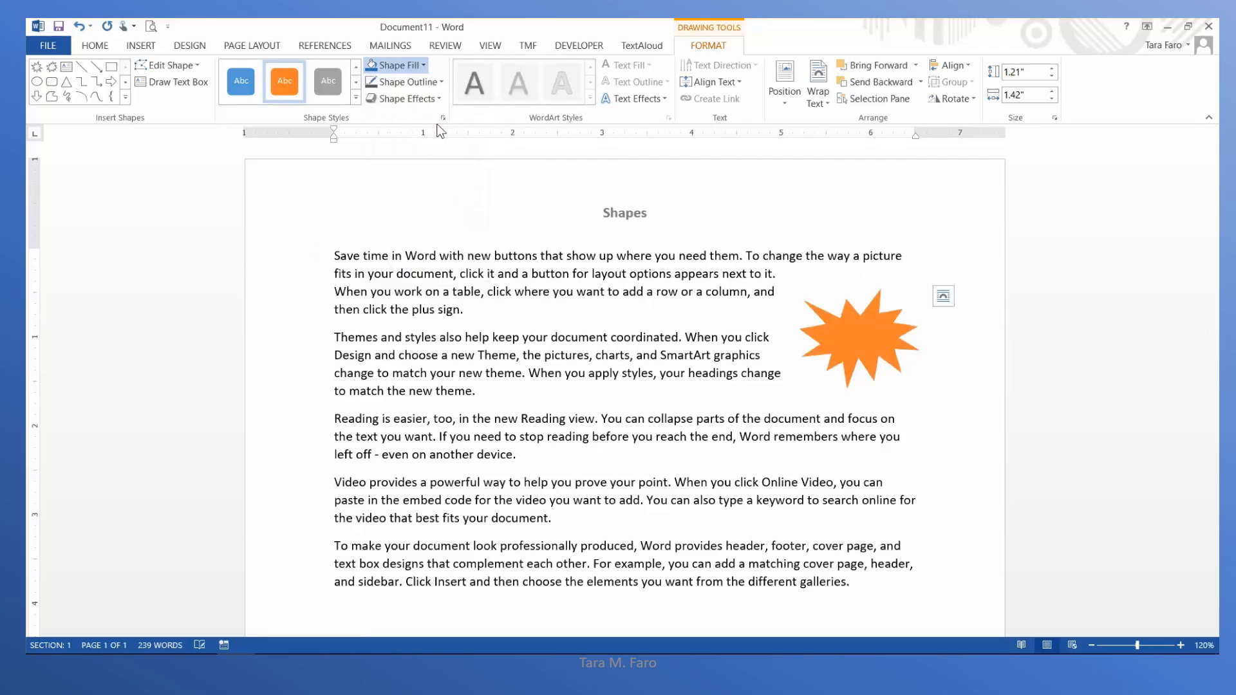
Set the explosion shape's outline weight to 3 pt
left_click(442, 82)
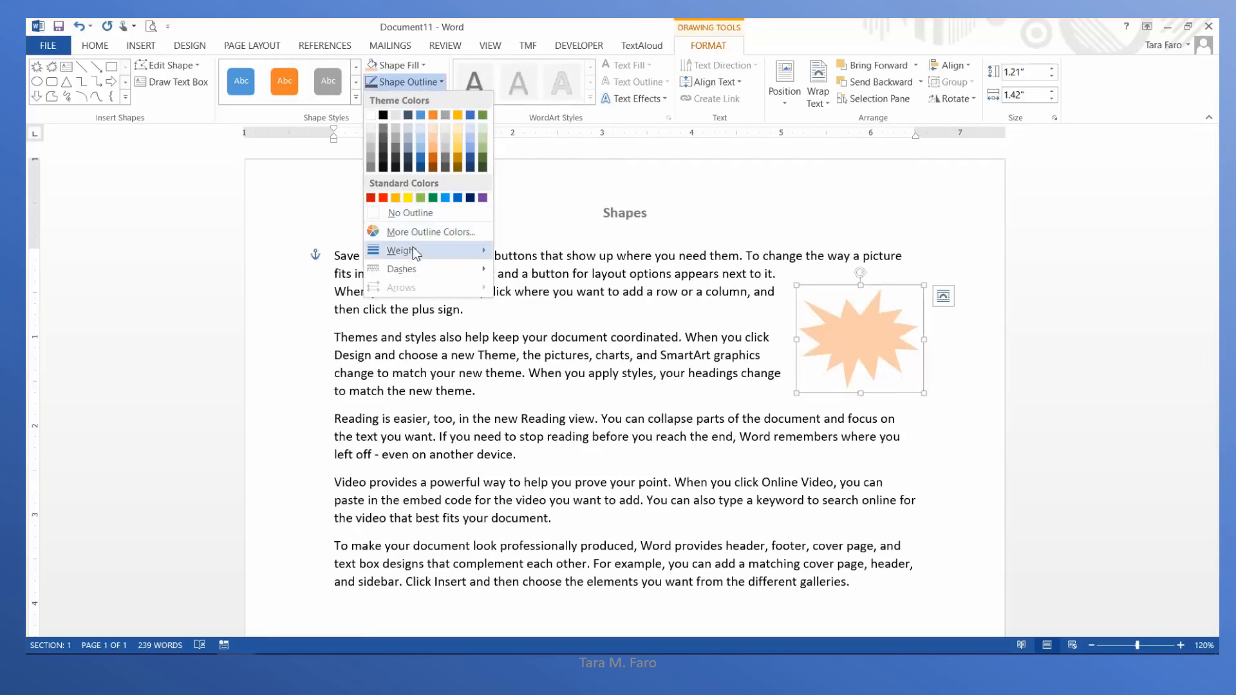
mouse_move(412, 251)
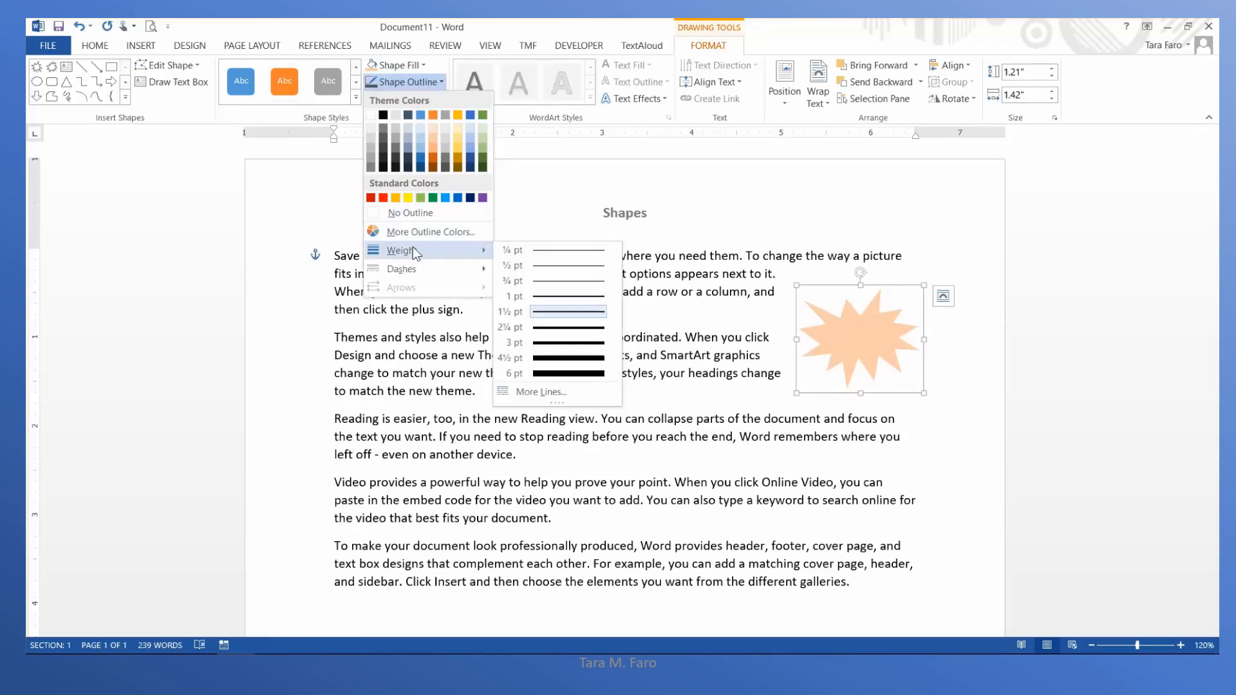
left_click(545, 343)
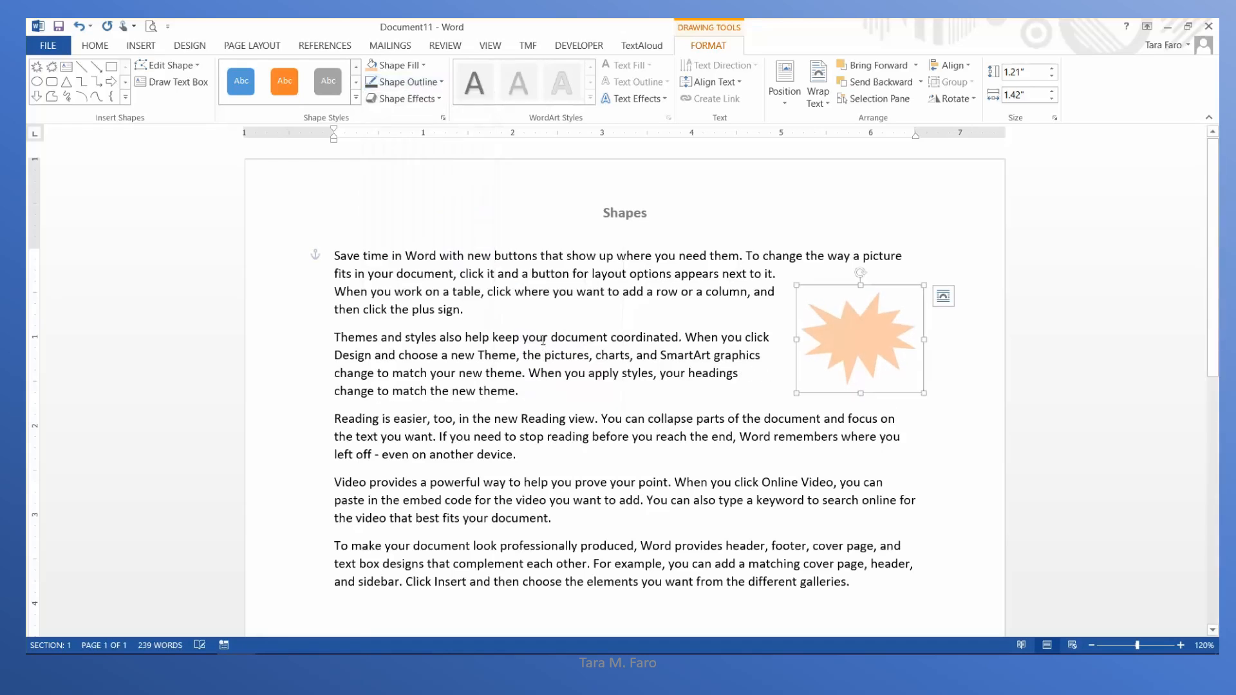
Apply the gray glow variation from the second row to the explosion shape
left_click(441, 97)
mouse_move(413, 222)
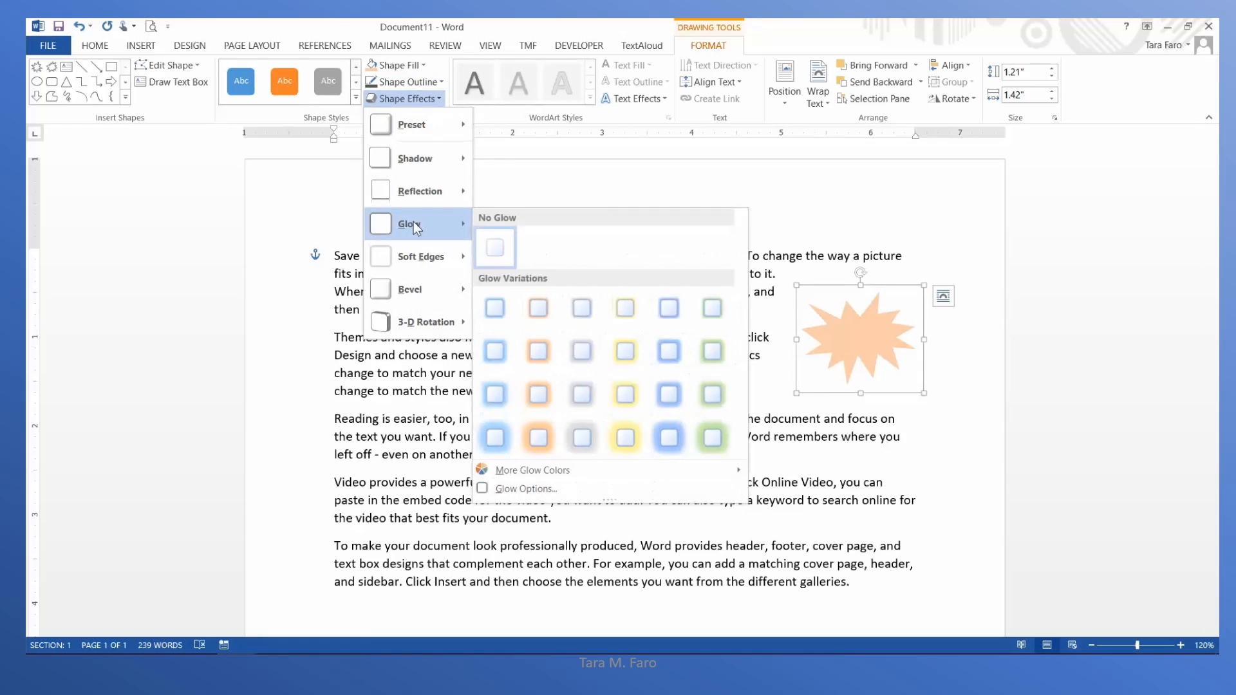
left_click(581, 351)
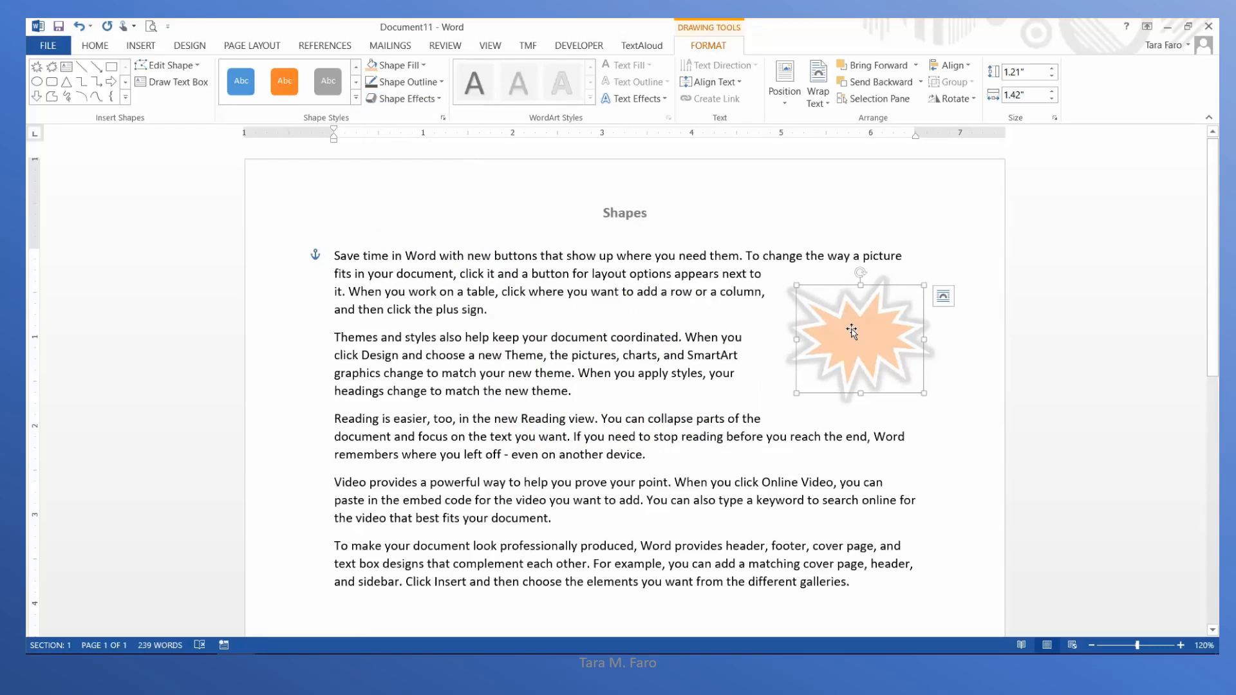
Add the text New inside the explosion shape, change its text fill color, and deselect the shape
left_click(852, 328)
type("New")
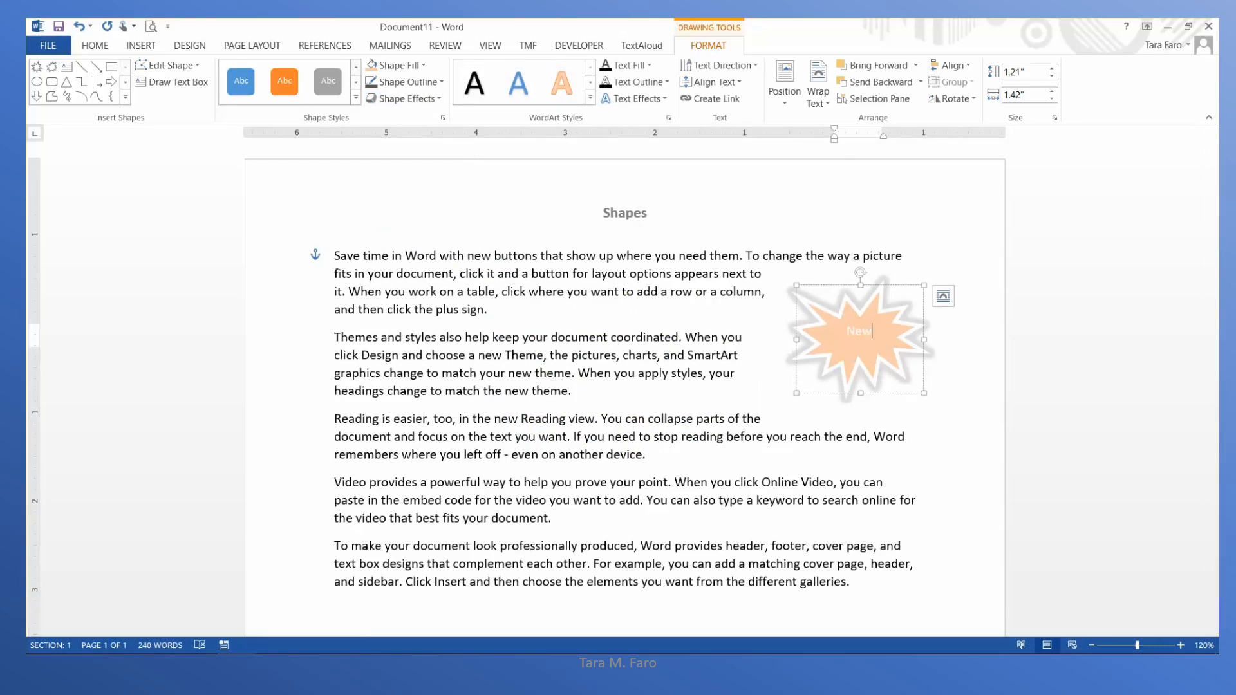
double_click(852, 326)
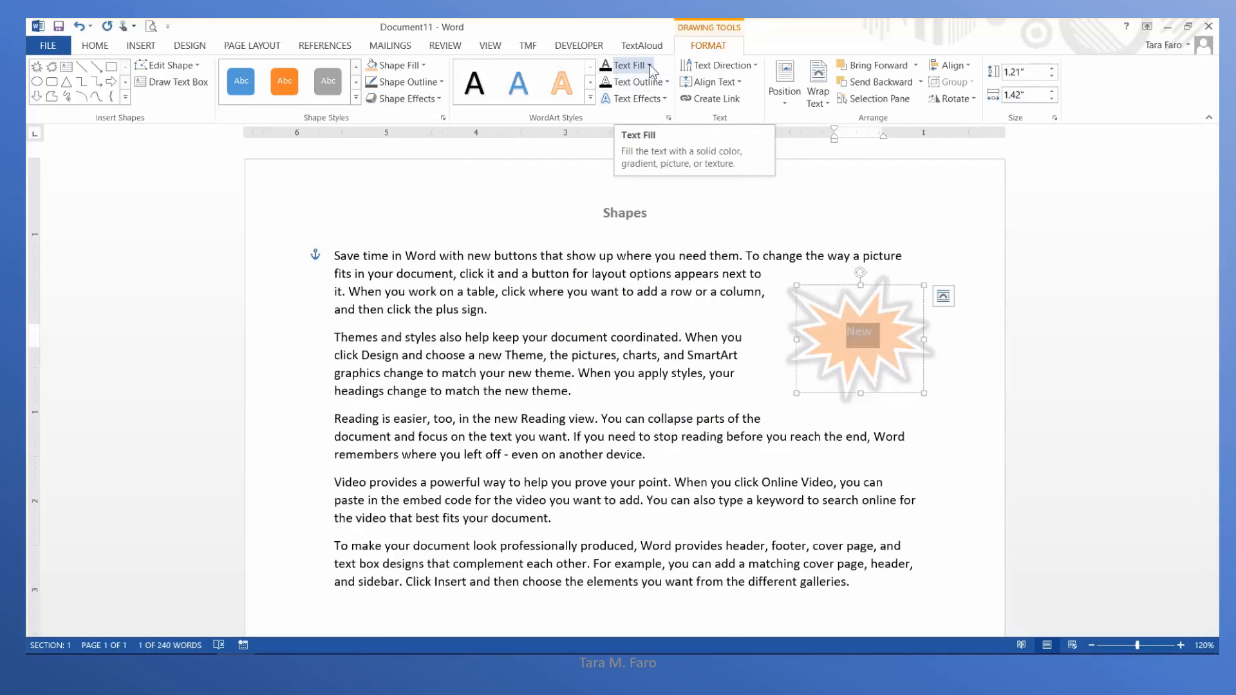
left_click(650, 65)
left_click(618, 116)
left_click(687, 288)
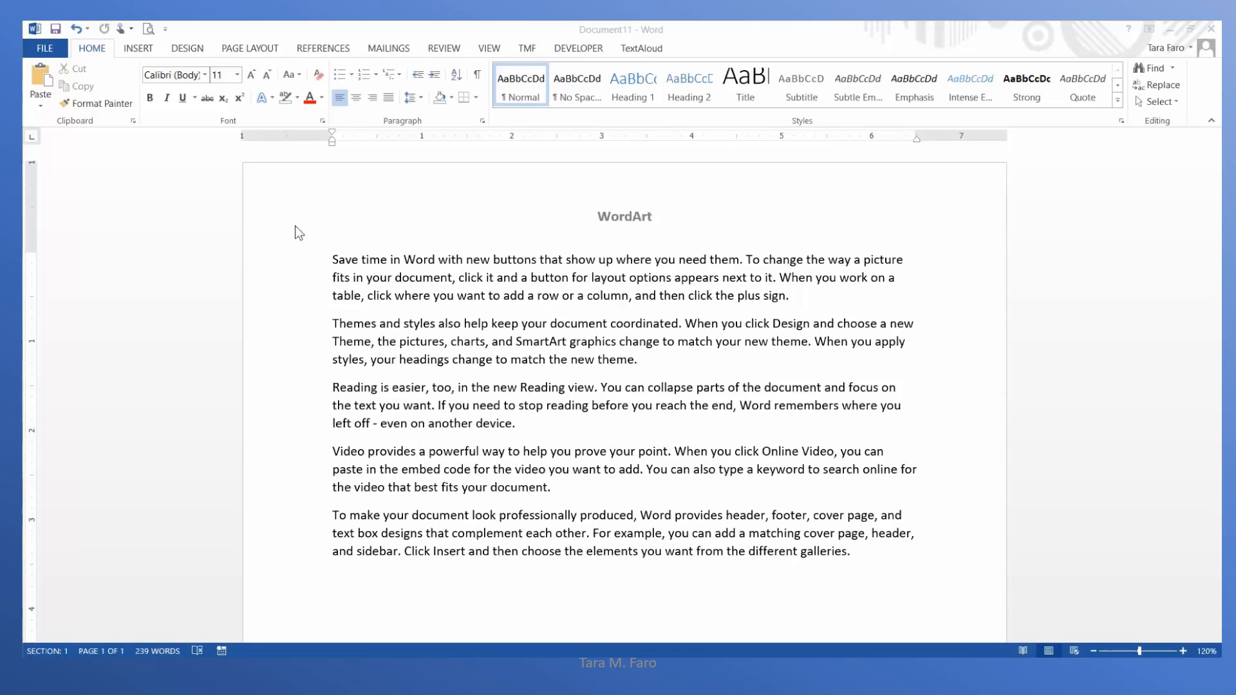
Insert WordArt in the second paragraph using the gray gradient style that starts the gallery's second row
left_click(143, 48)
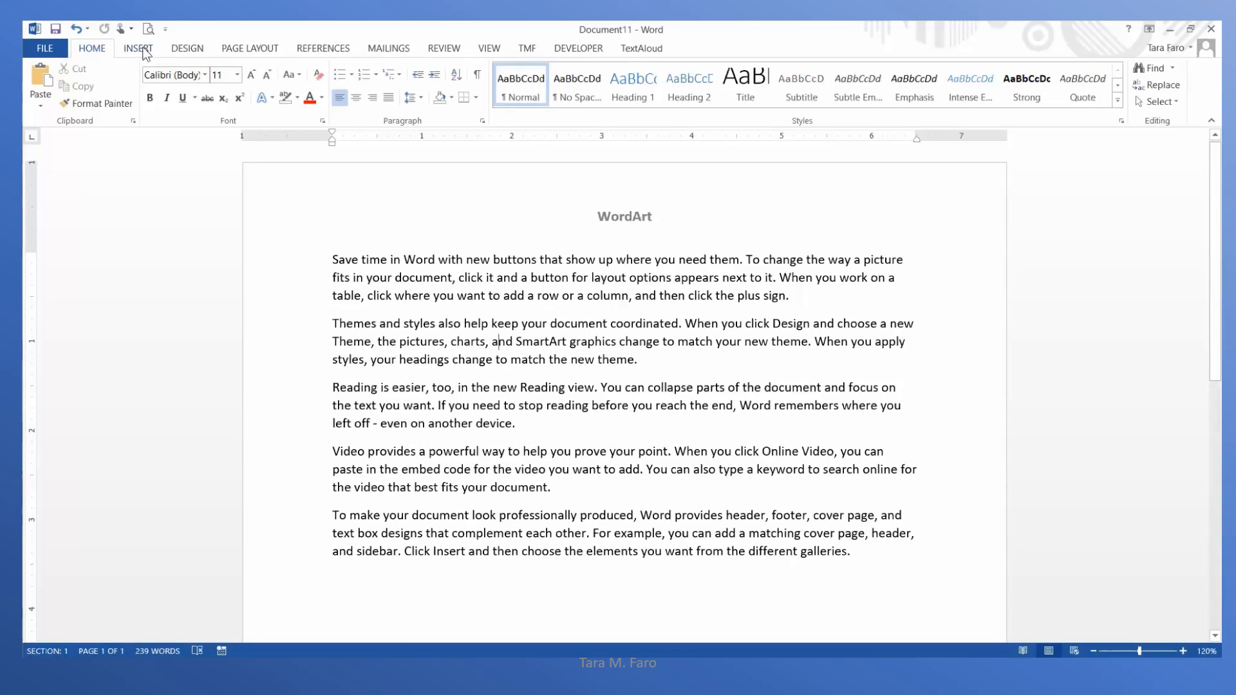
left_click(143, 49)
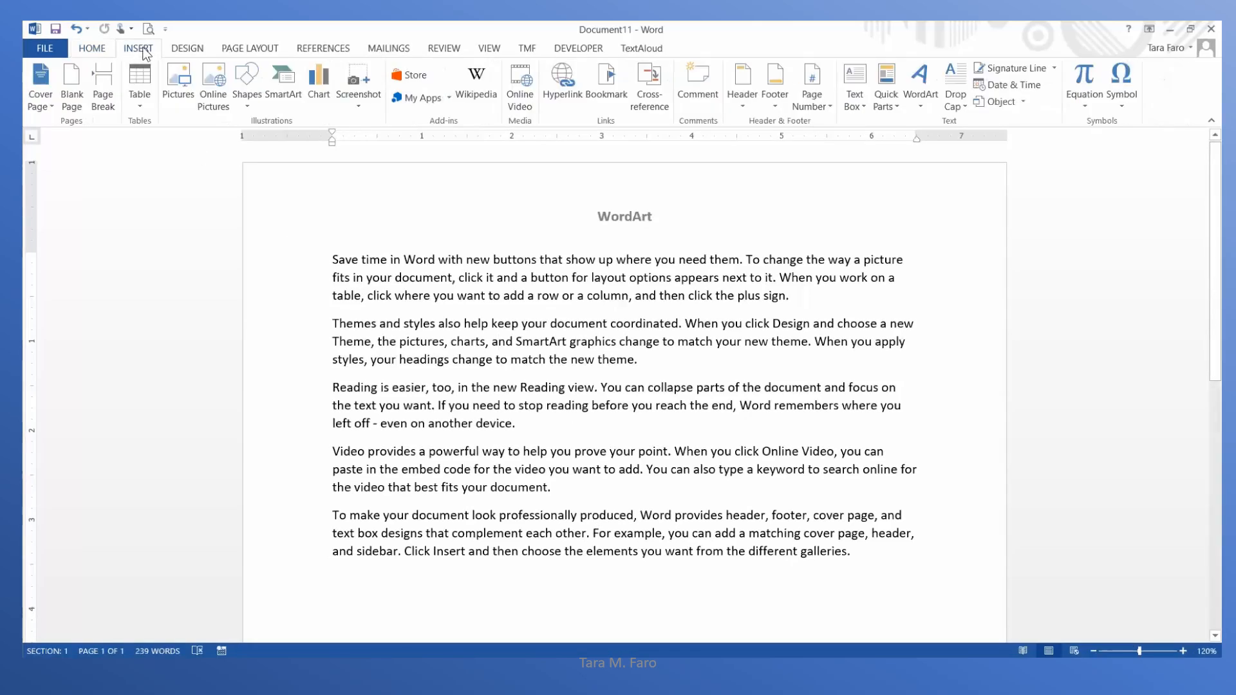
left_click(924, 103)
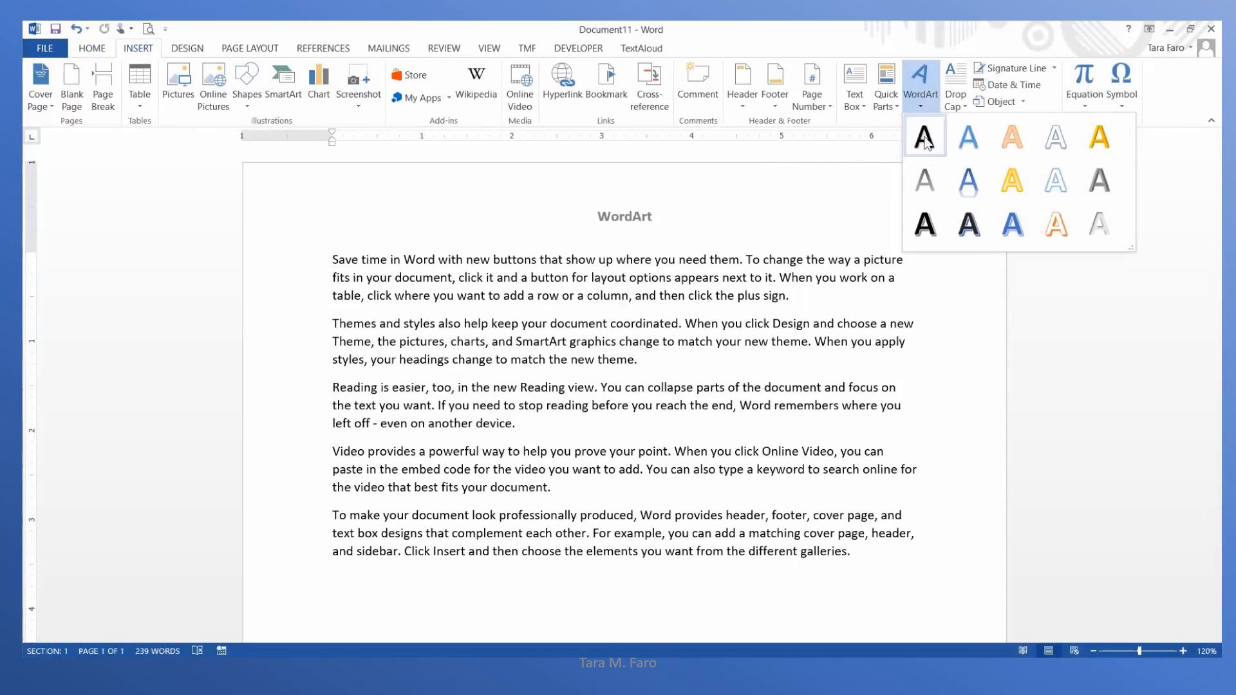
left_click(929, 175)
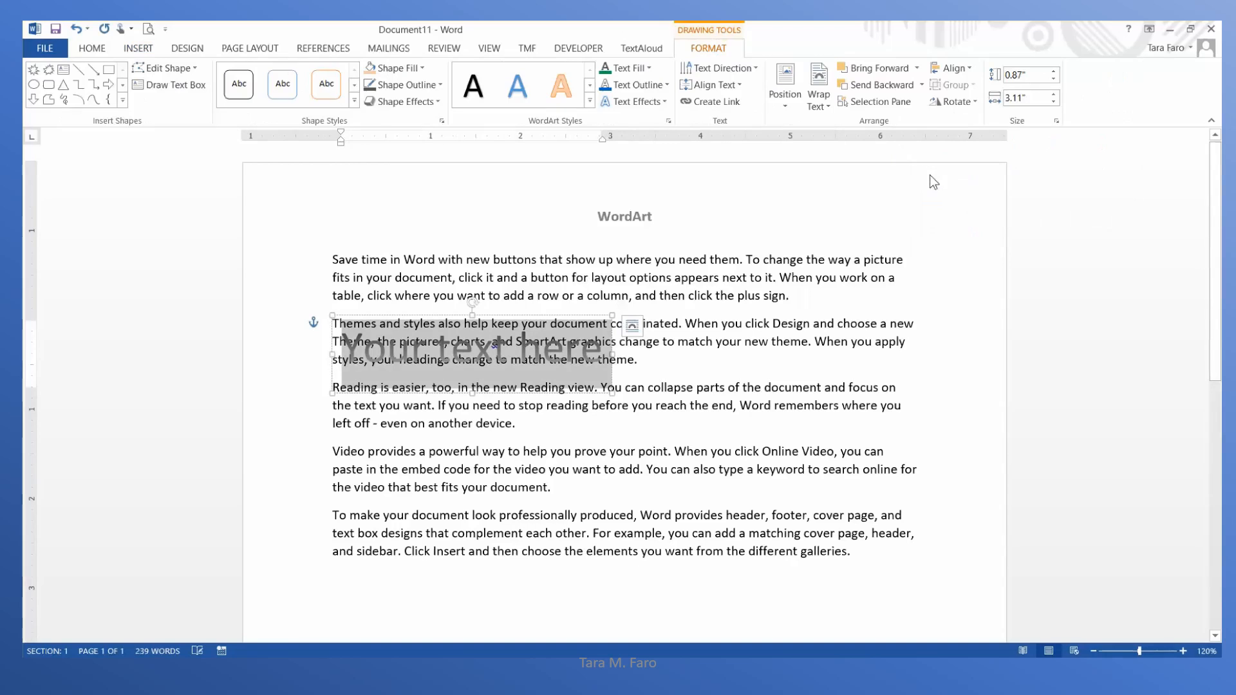
Wrap the body text squarely around the WordArt and set its text to WordArt Title
left_click(630, 329)
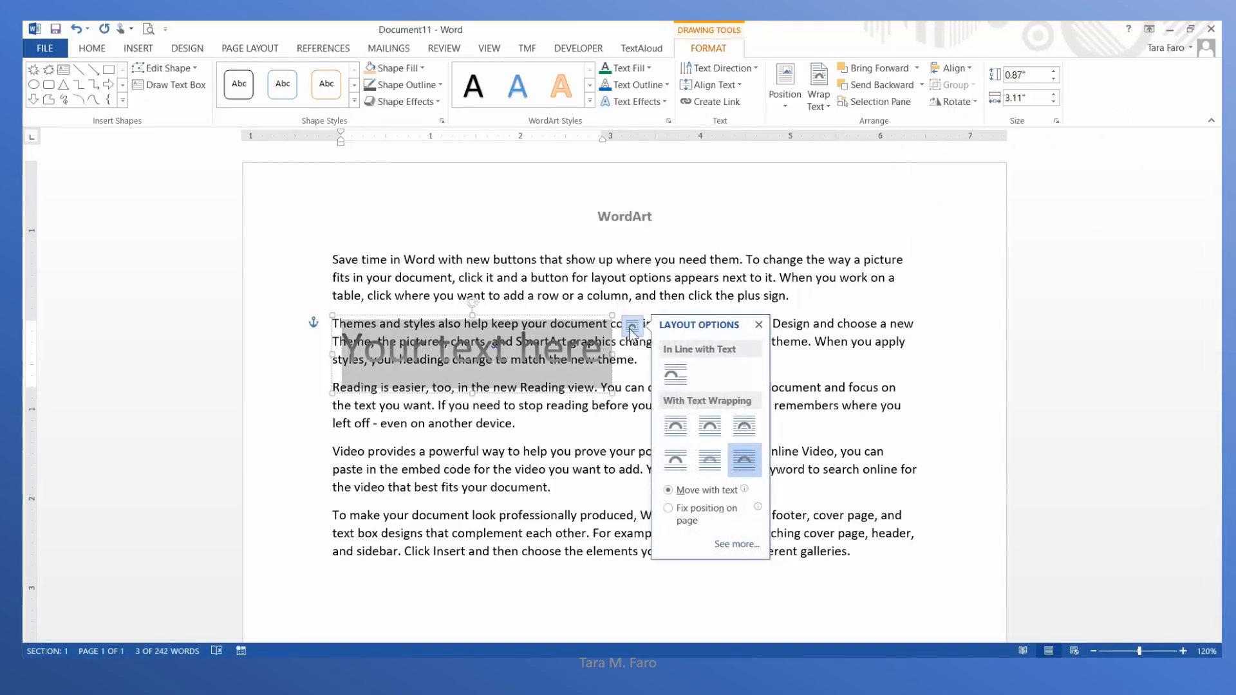
left_click(674, 428)
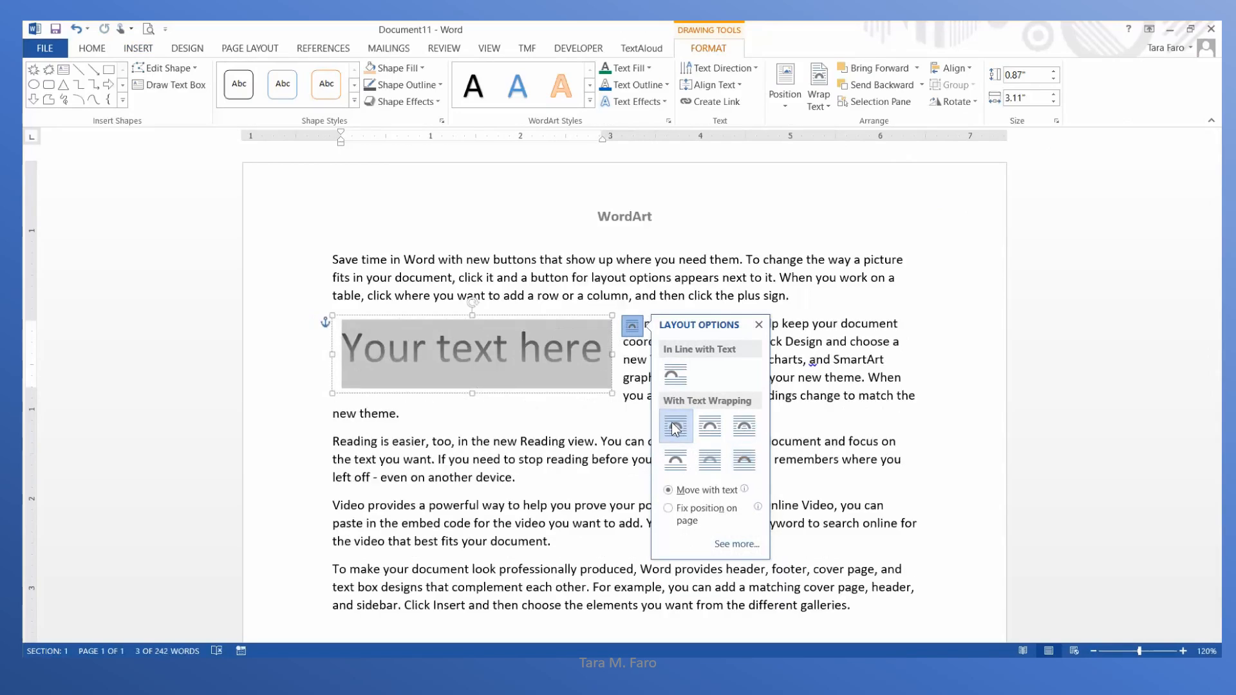
type("Word")
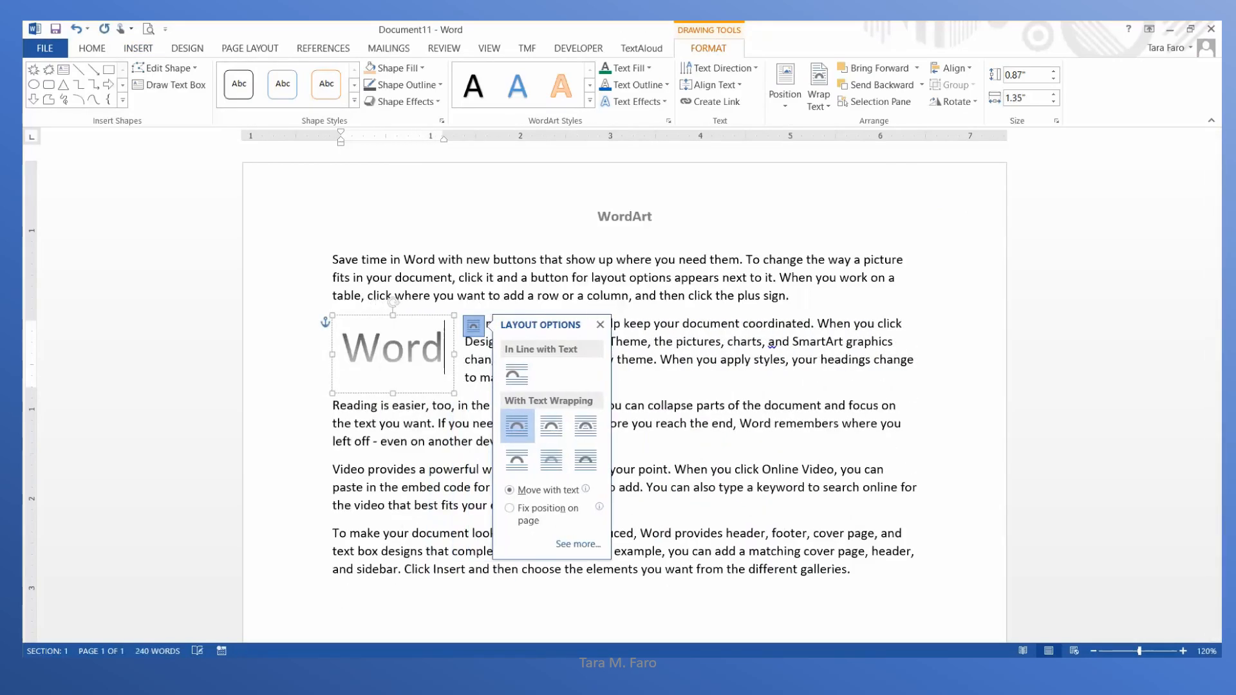
type("Art")
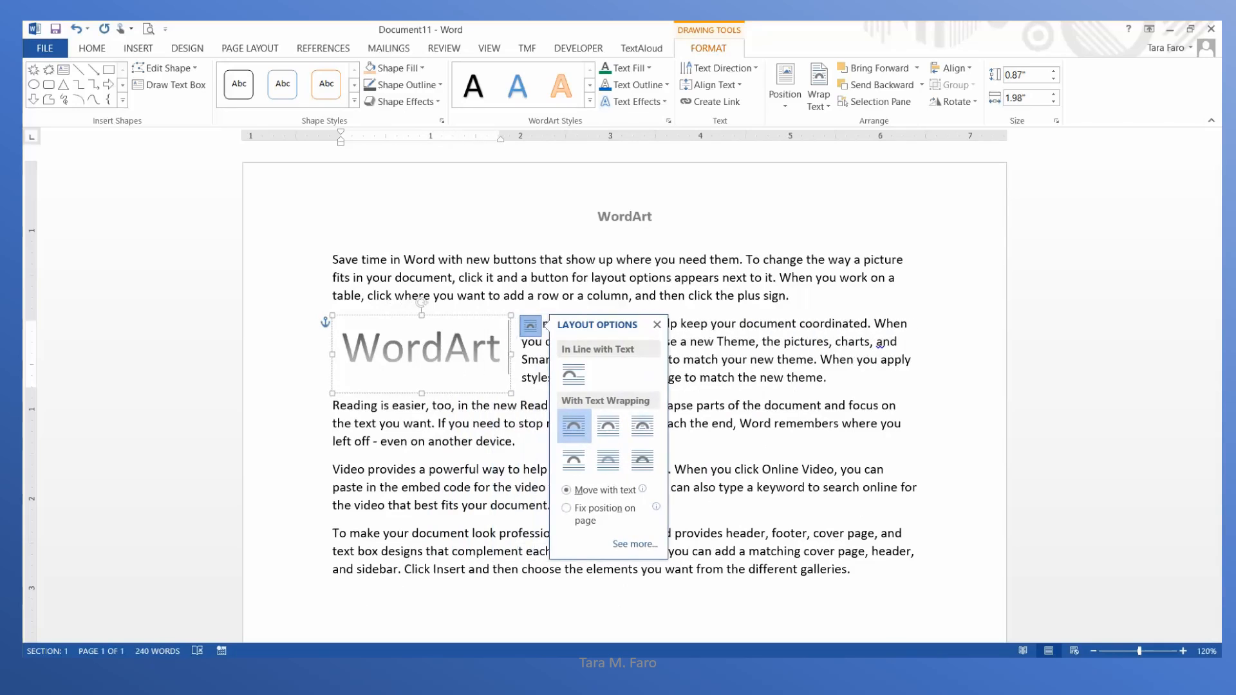
type(" Title")
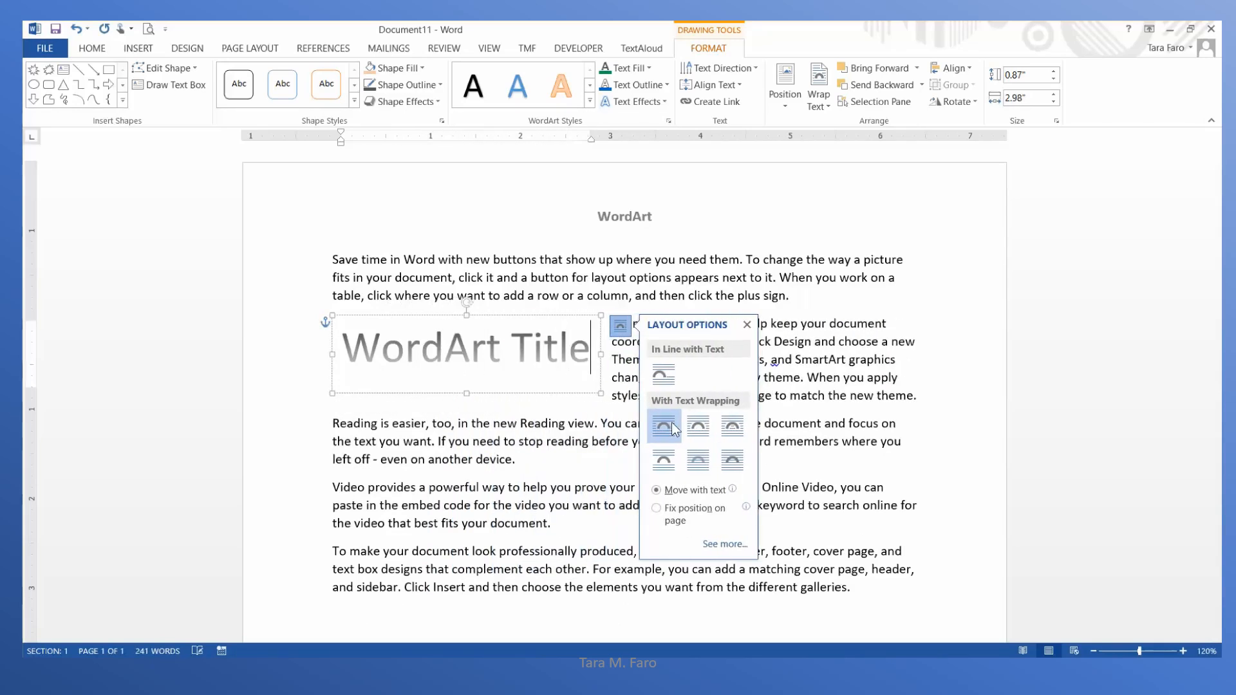
left_click(618, 328)
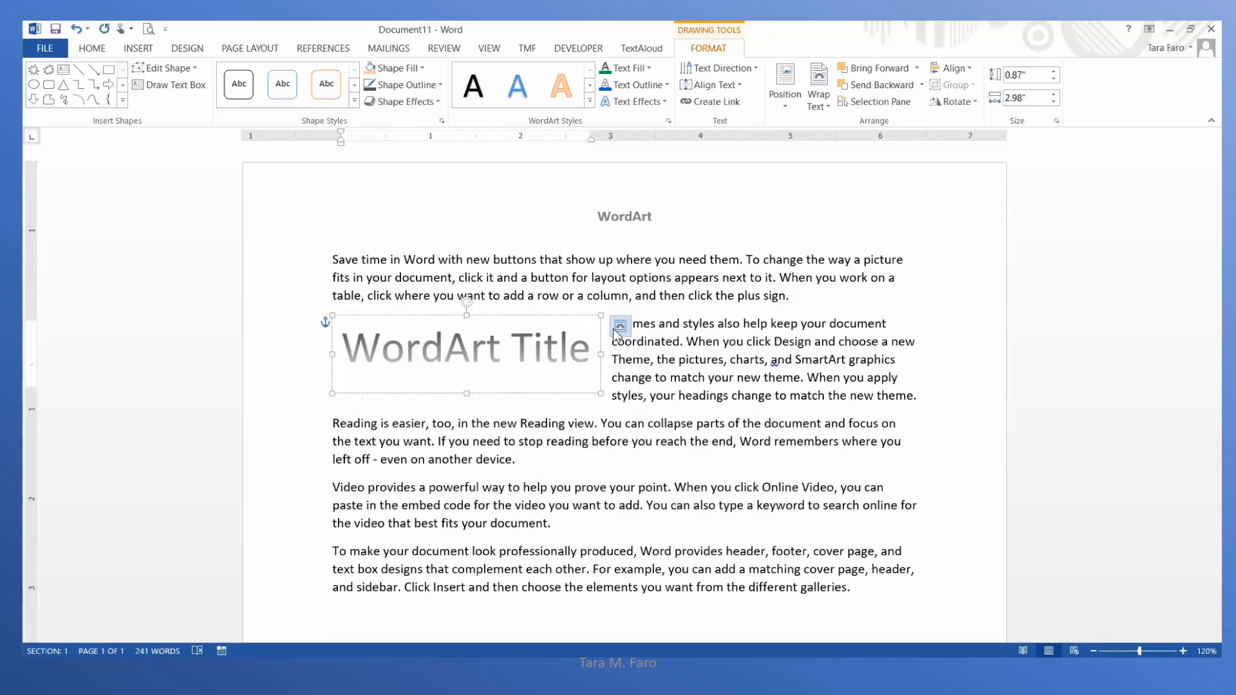
Select the WordArt Title box and set its text fill to standard green and its text outline to standard blue
left_click(591, 103)
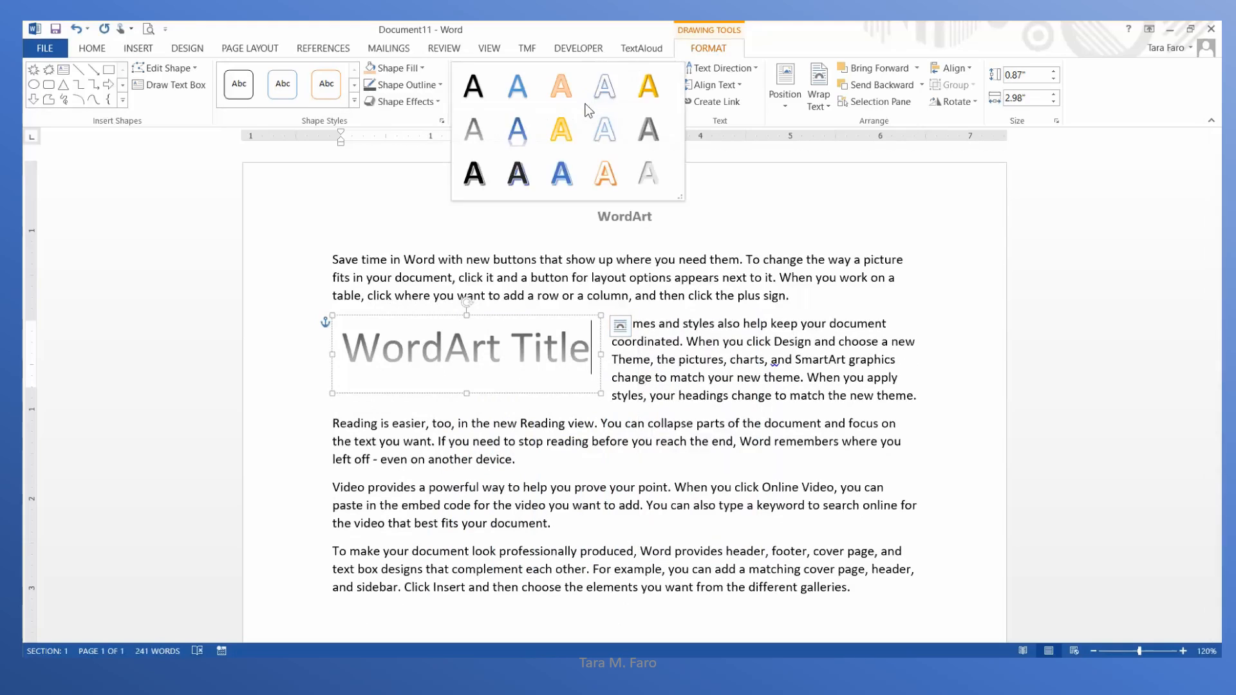
left_click(517, 91)
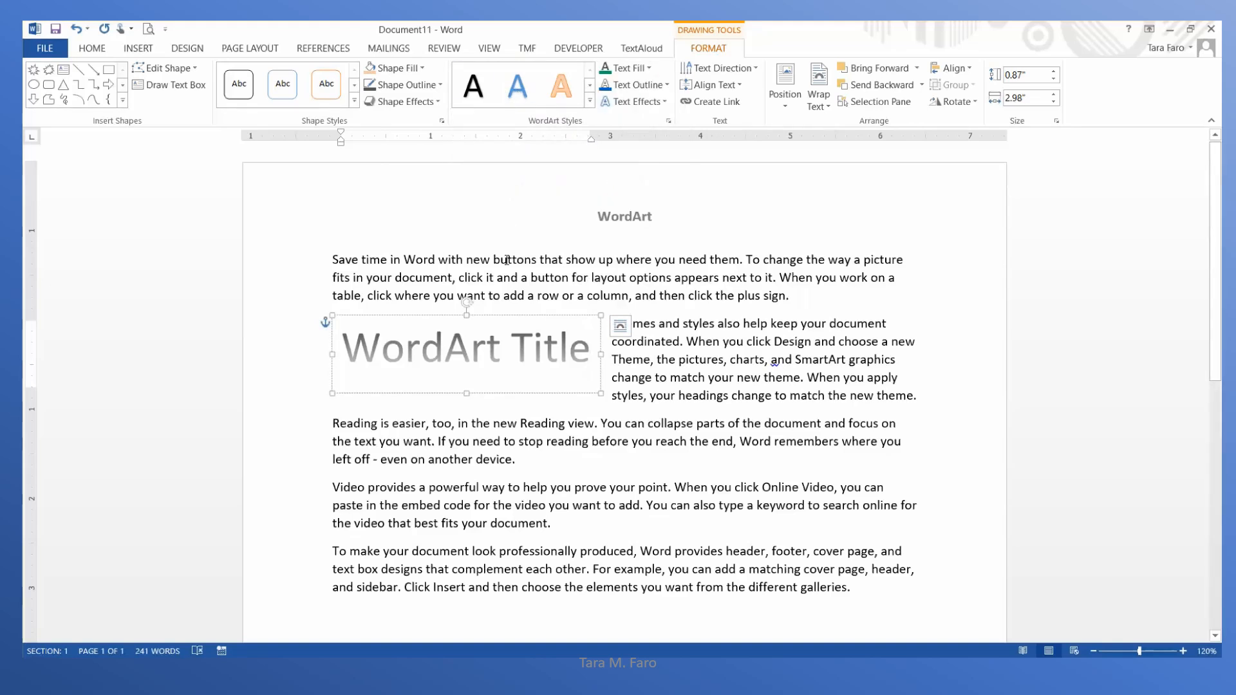
left_click(507, 315)
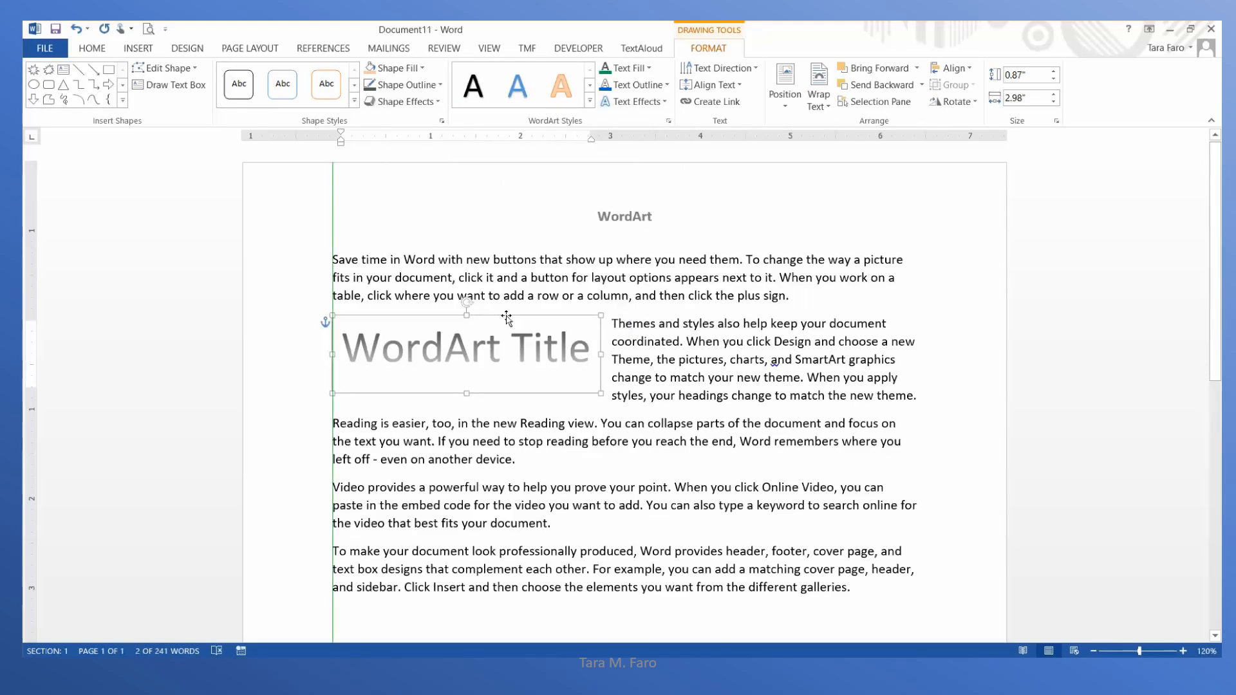
left_click(648, 68)
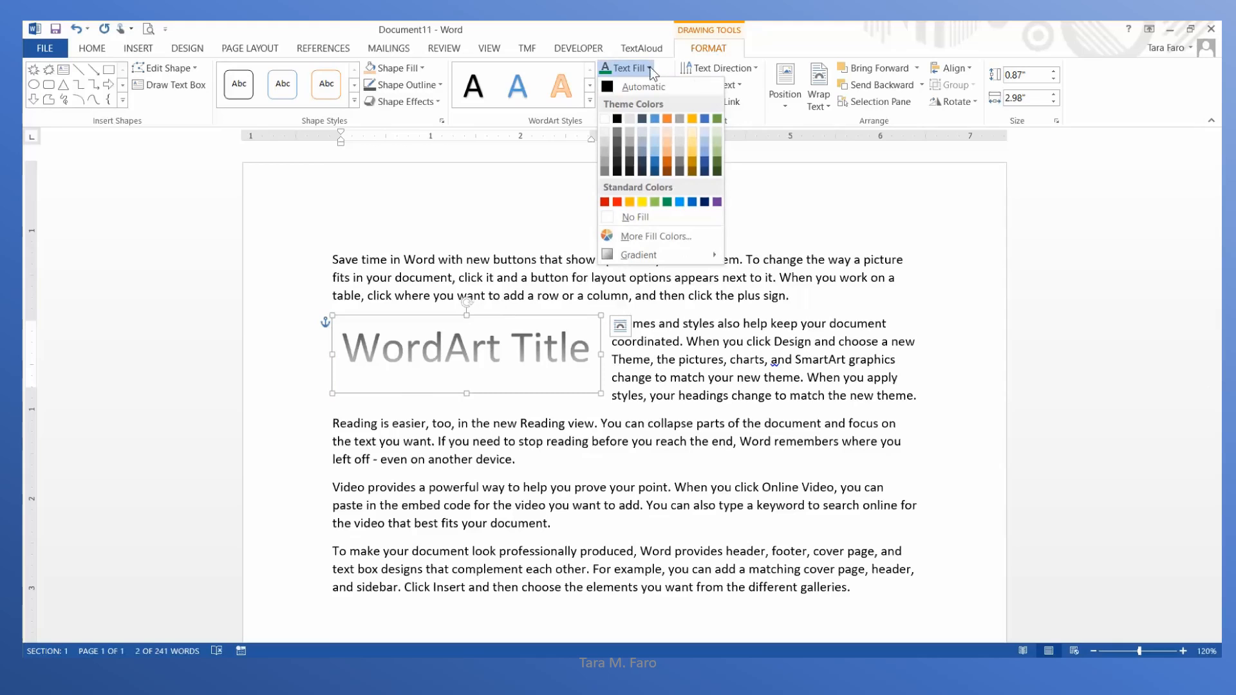
left_click(668, 202)
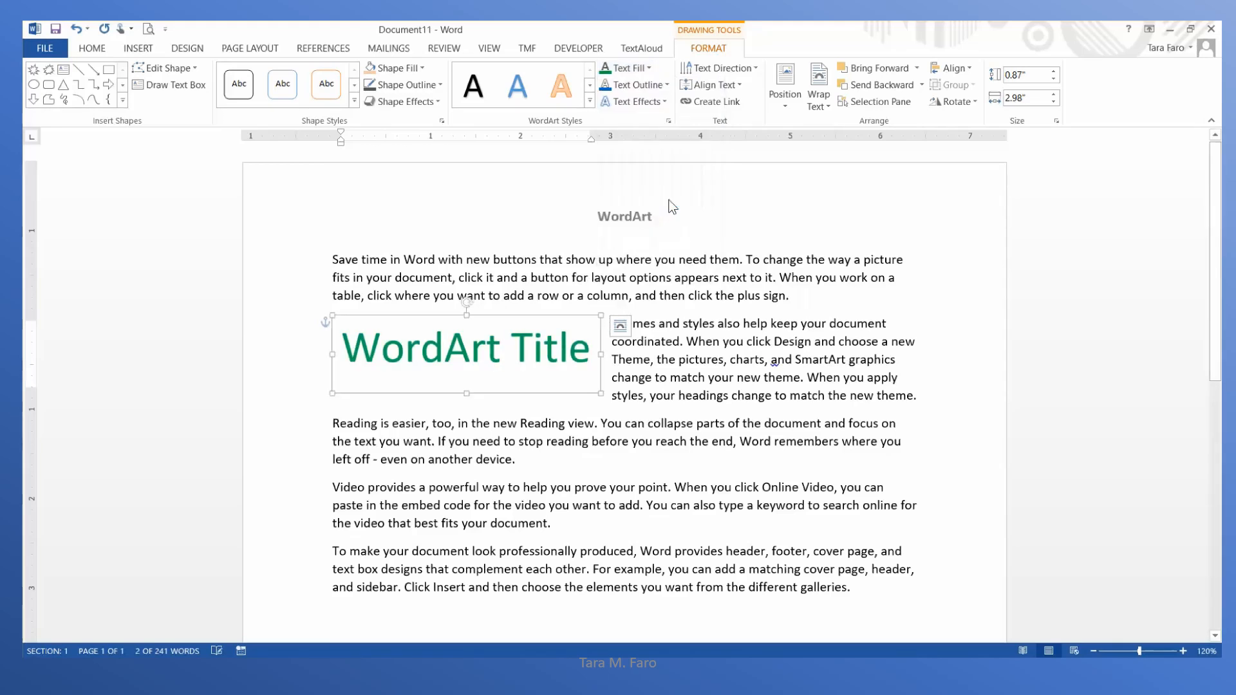
left_click(666, 85)
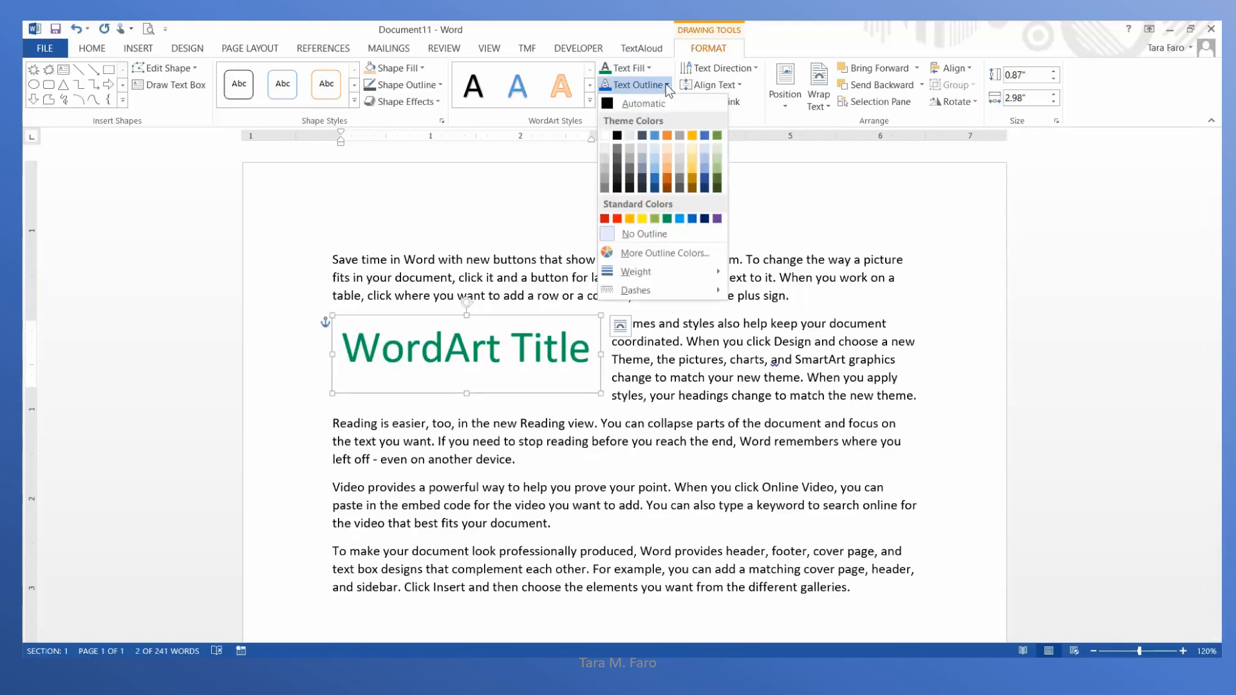
left_click(692, 219)
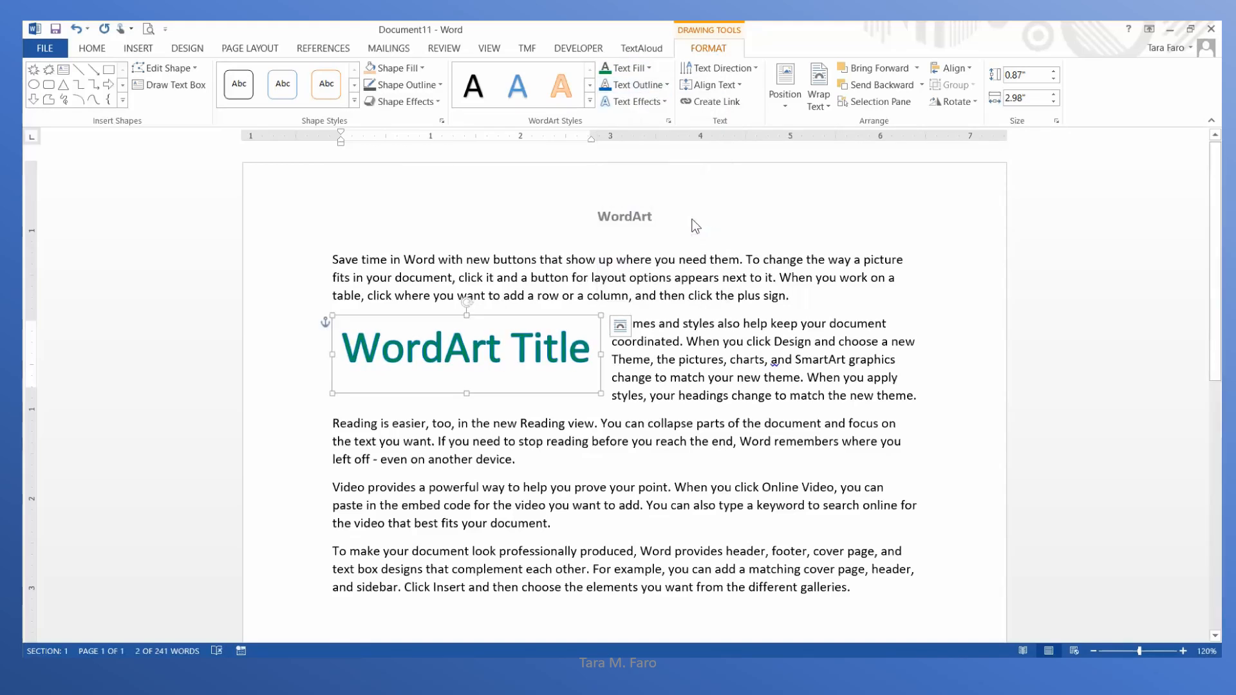
Apply the gray glow variation from the first row to the WordArt Title text
left_click(666, 102)
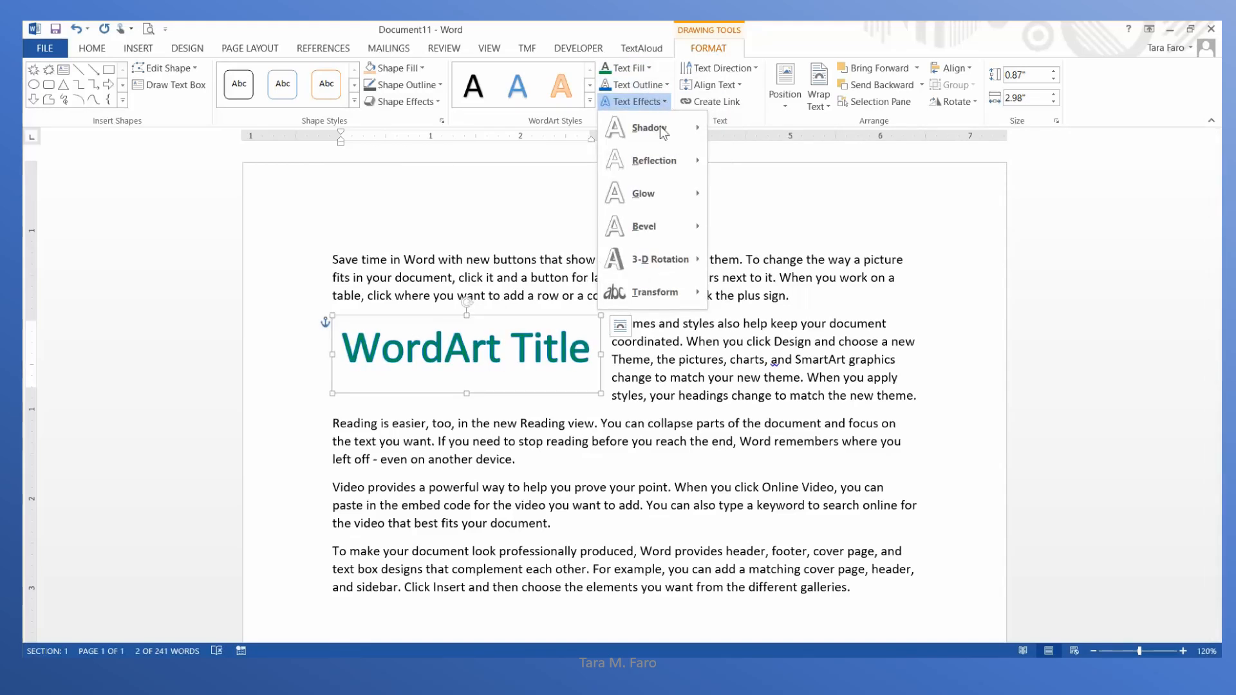
mouse_move(651, 192)
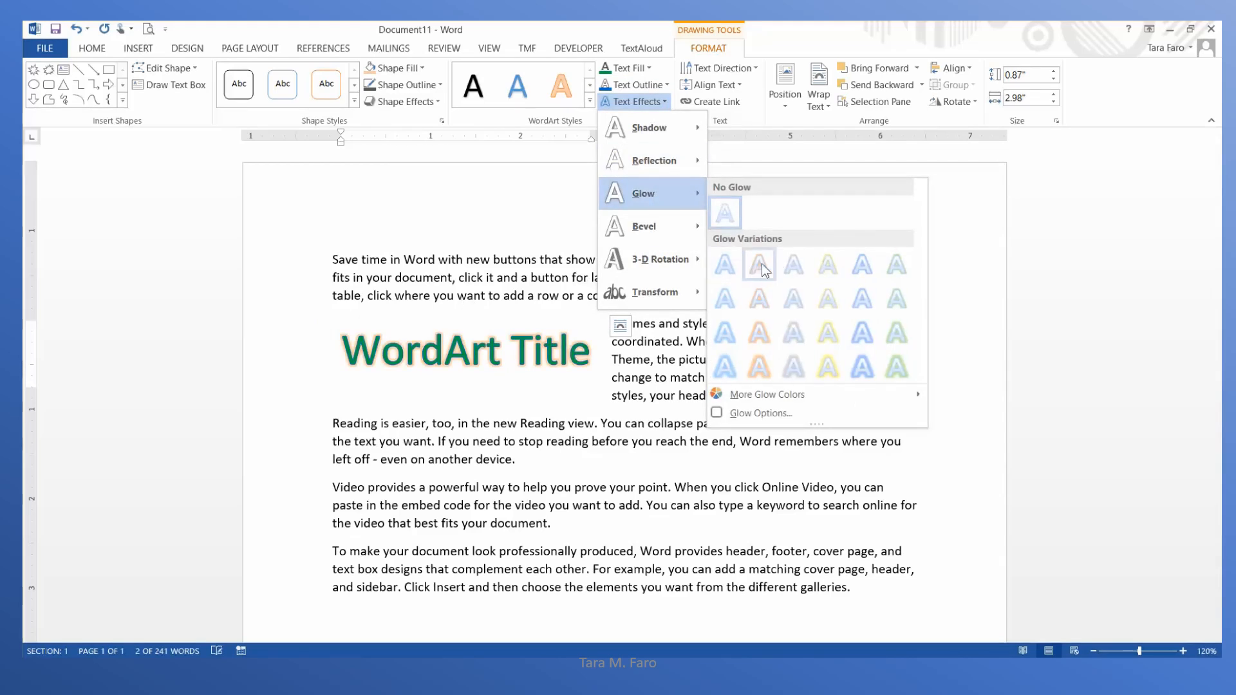
left_click(790, 264)
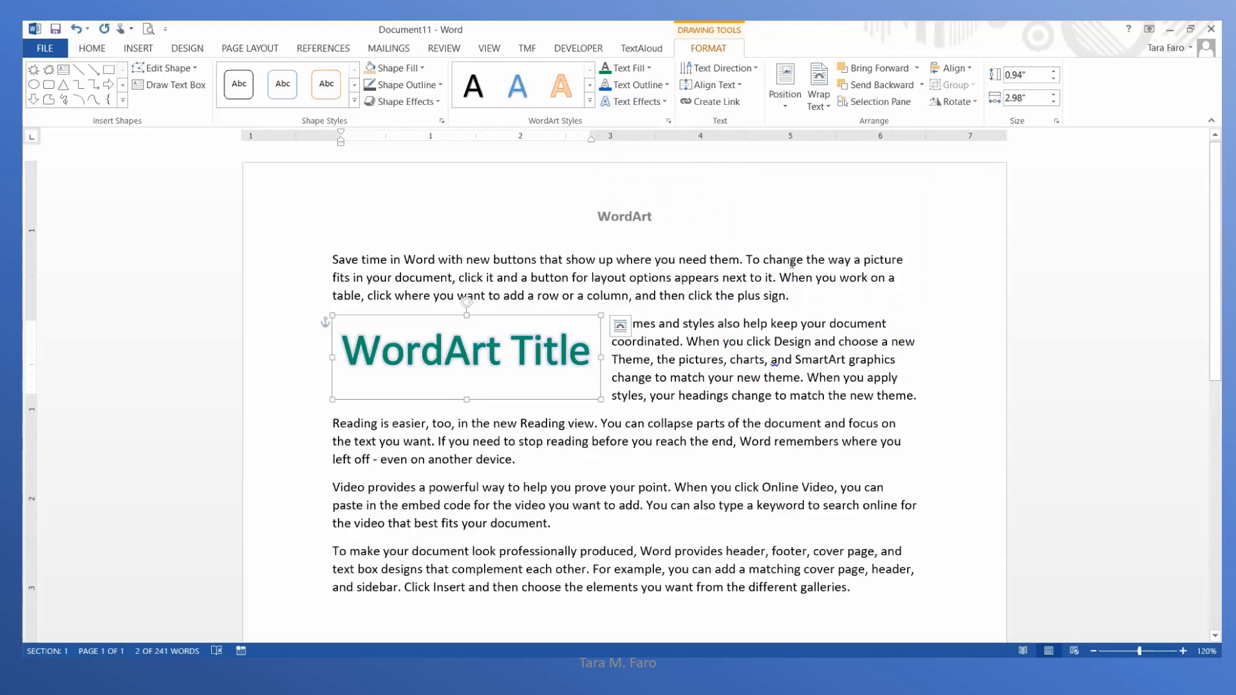
Transform the WordArt Title text with the upward chevron warp
left_click(666, 104)
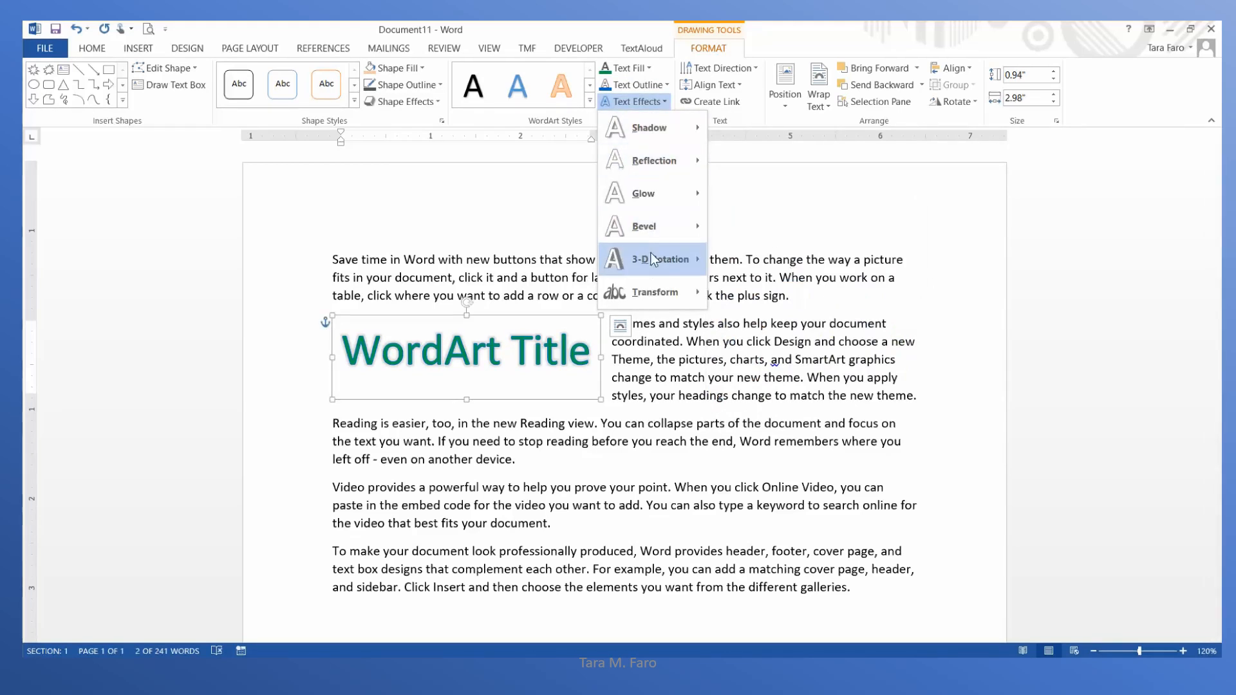
mouse_move(650, 292)
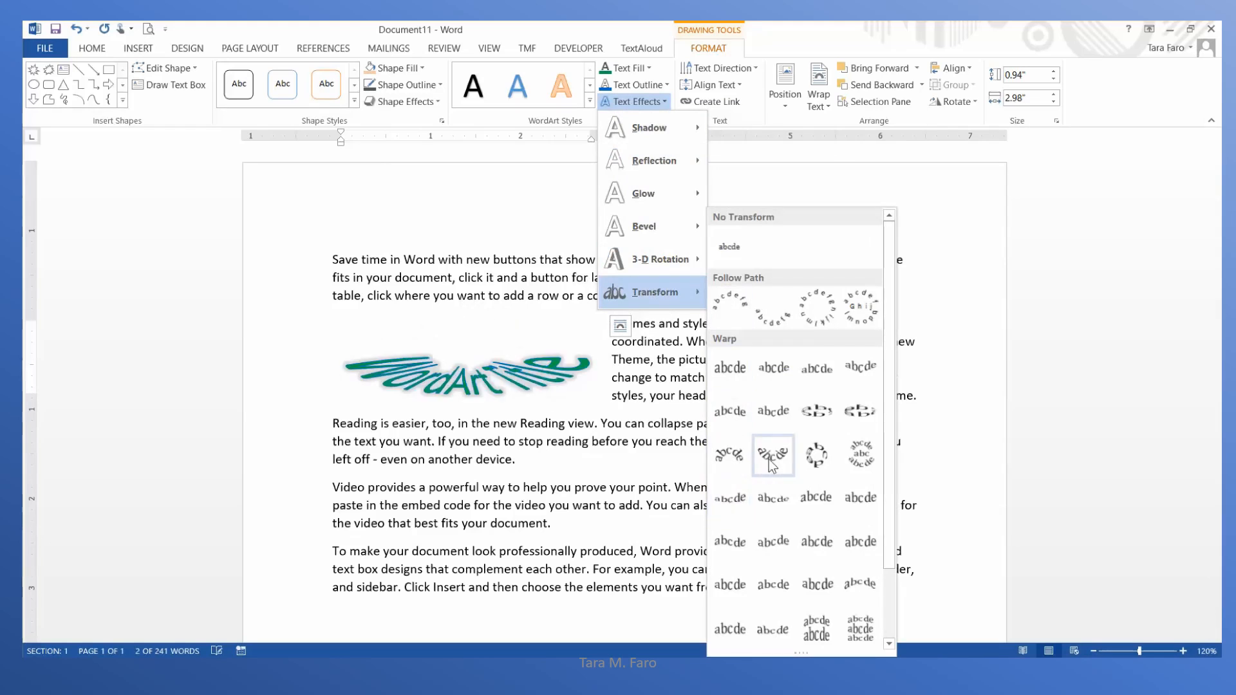
left_click(731, 412)
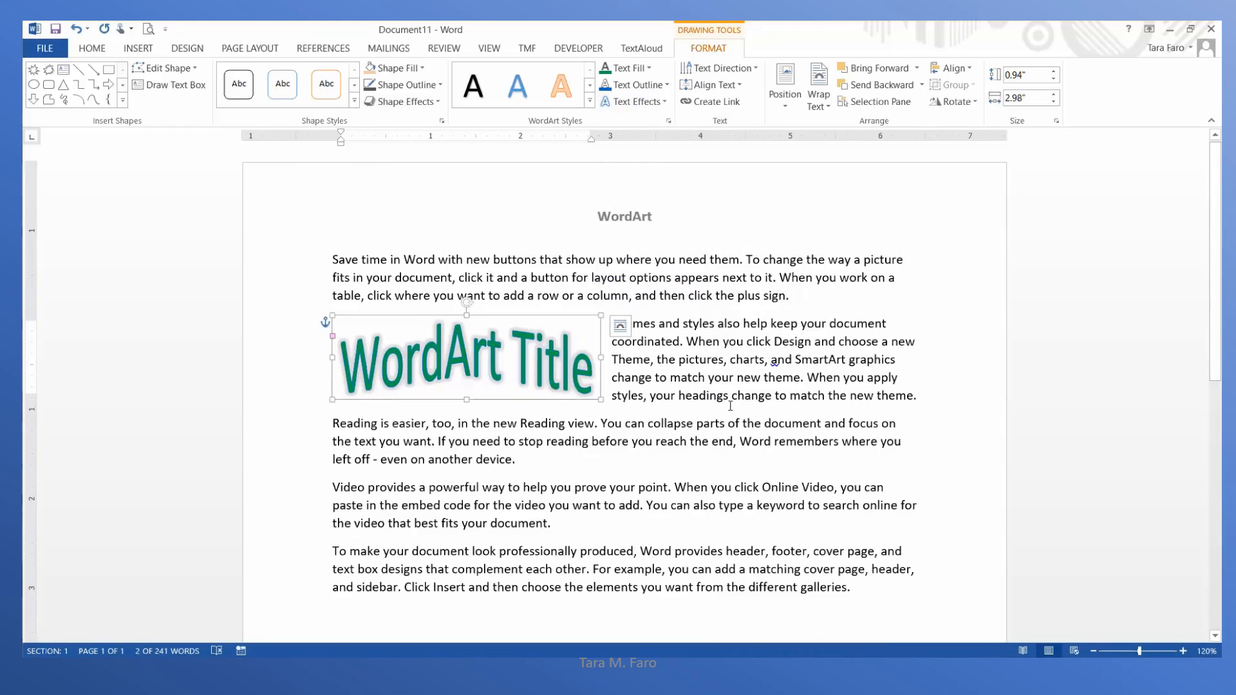
left_click(736, 368)
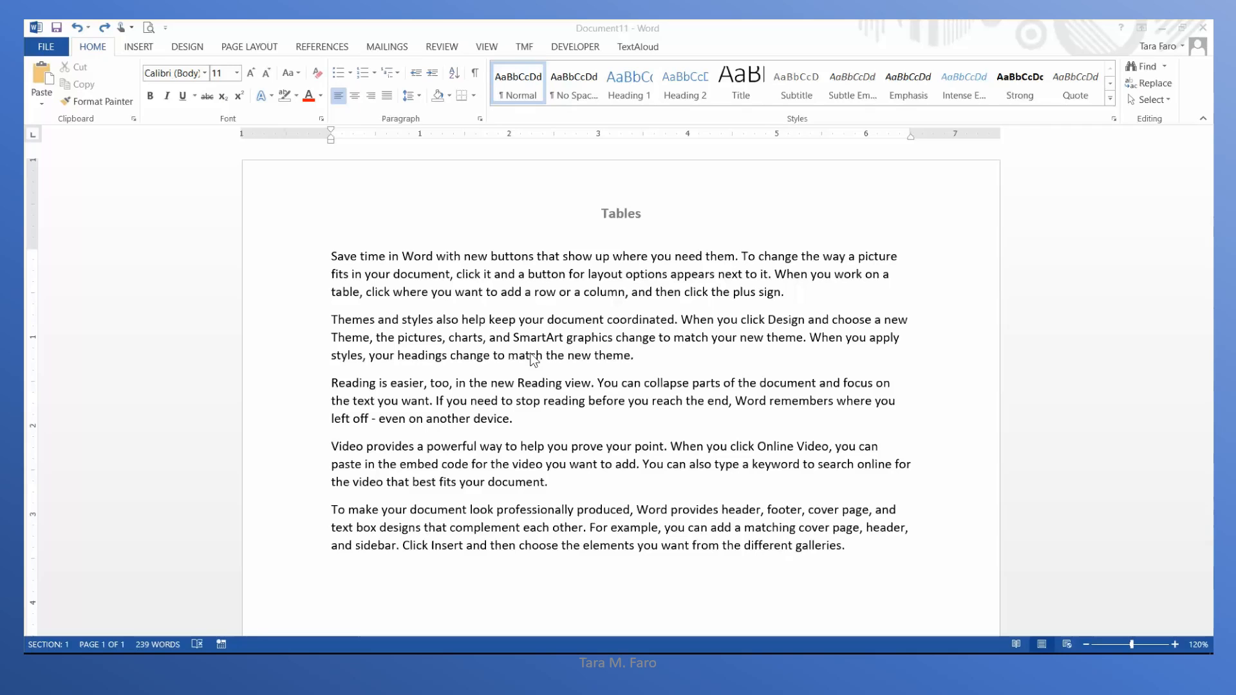
Insert a table with three columns and three rows after Read in the third paragraph of the Tables document
left_click(130, 46)
left_click(137, 103)
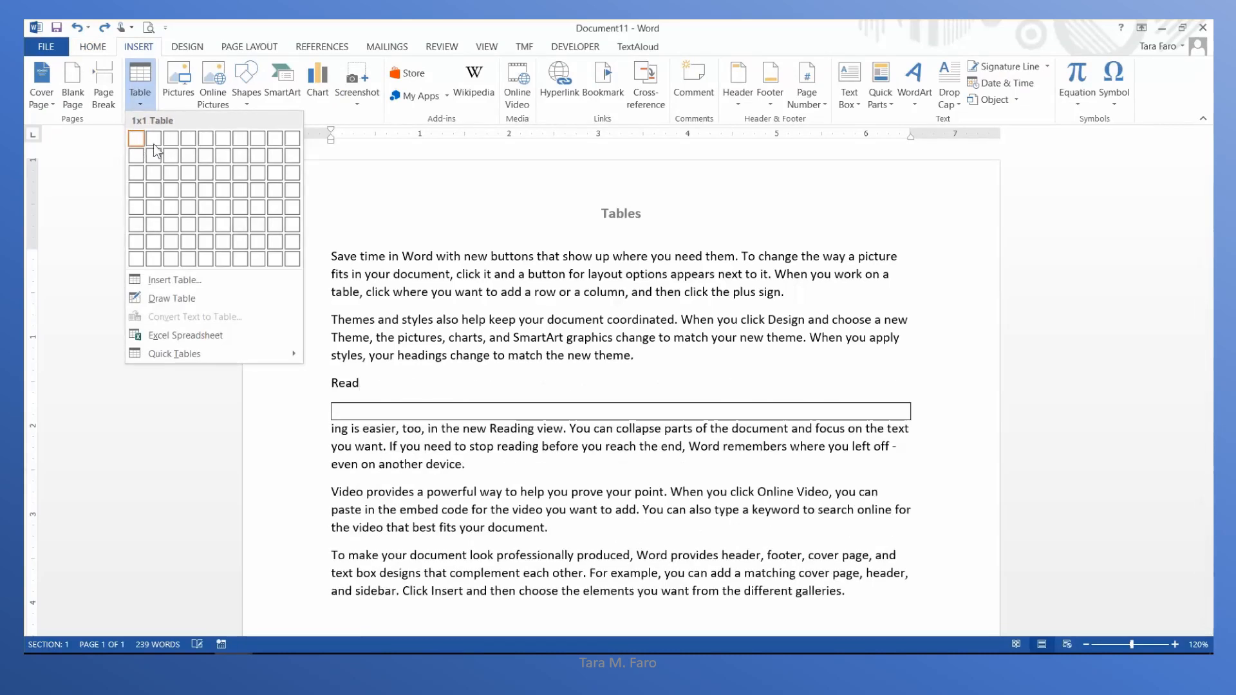
left_click(167, 175)
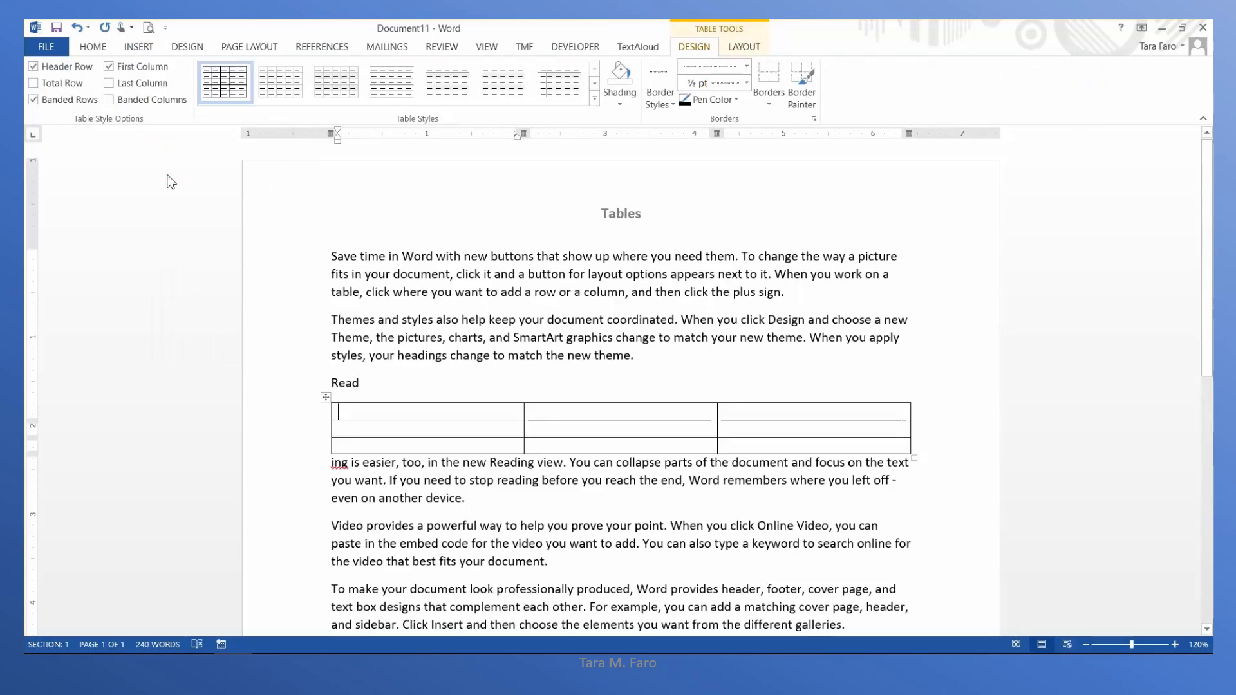
Fill the table's header row with Item, Price and Available
type("Item")
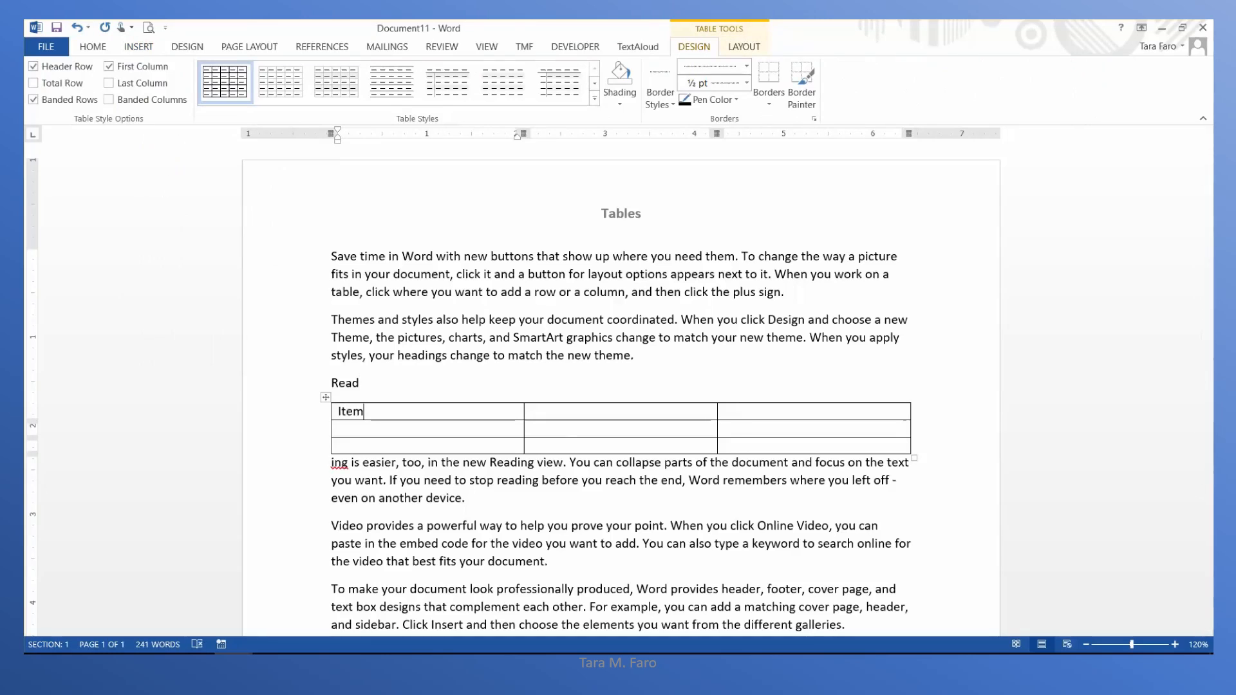
key("Tab")
type("Price")
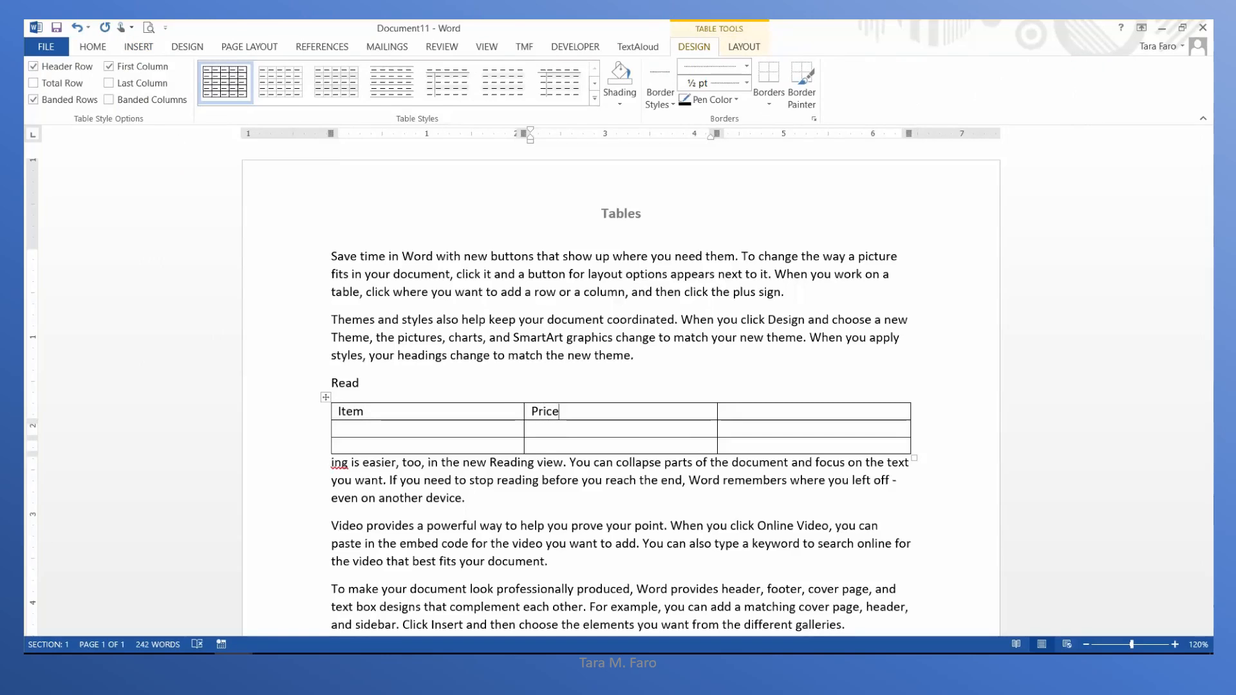
key("Tab")
type("Available")
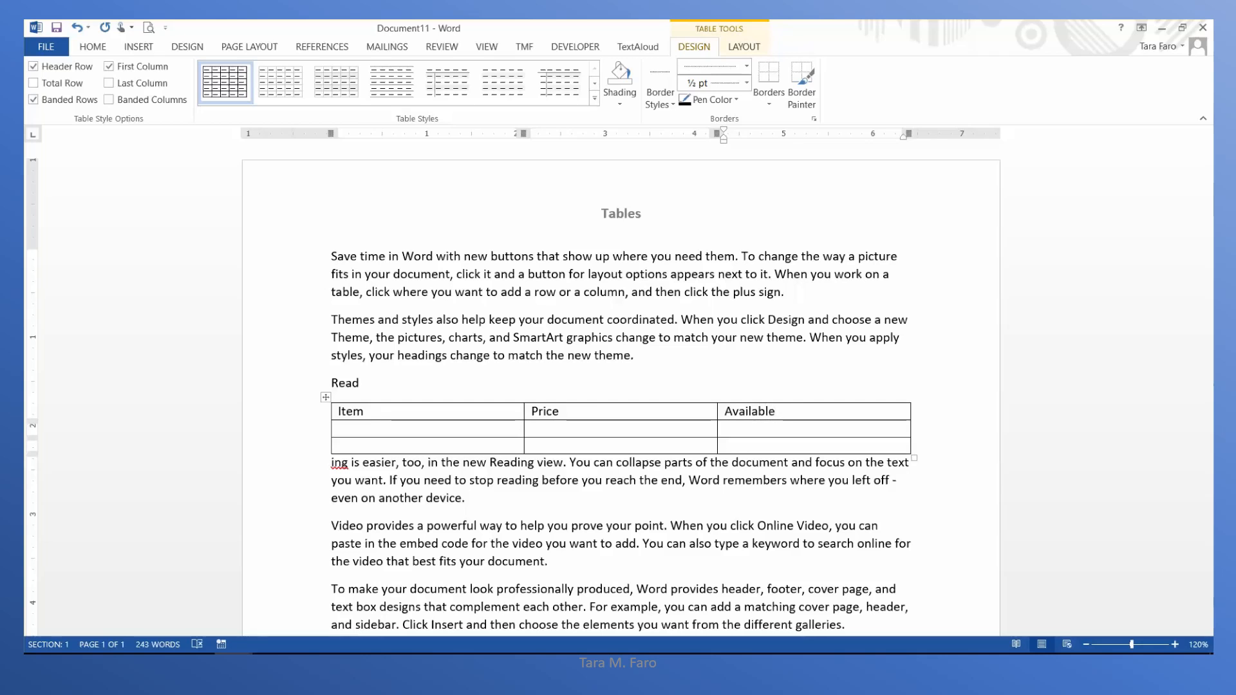
Fill the table's second row with Item 1, $100 and 23
key("shift+Tab")
key("shift+Tab")
key("Tab")
key("Tab")
key("Tab")
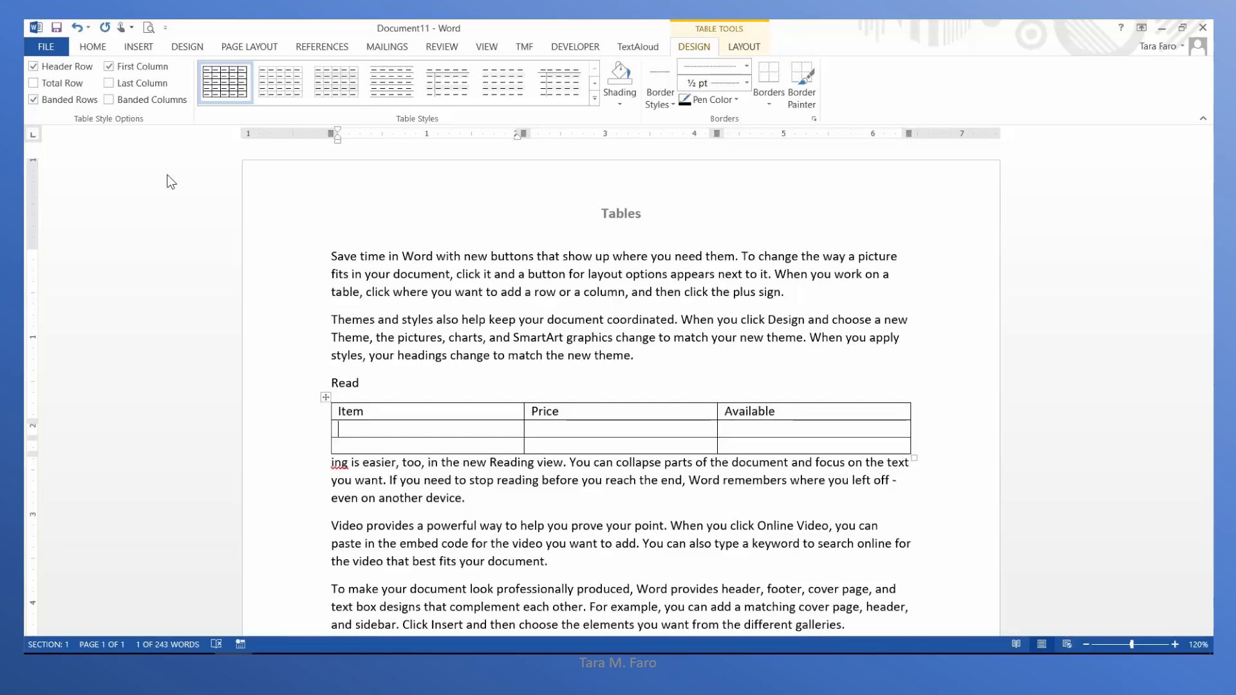
type("Item 1")
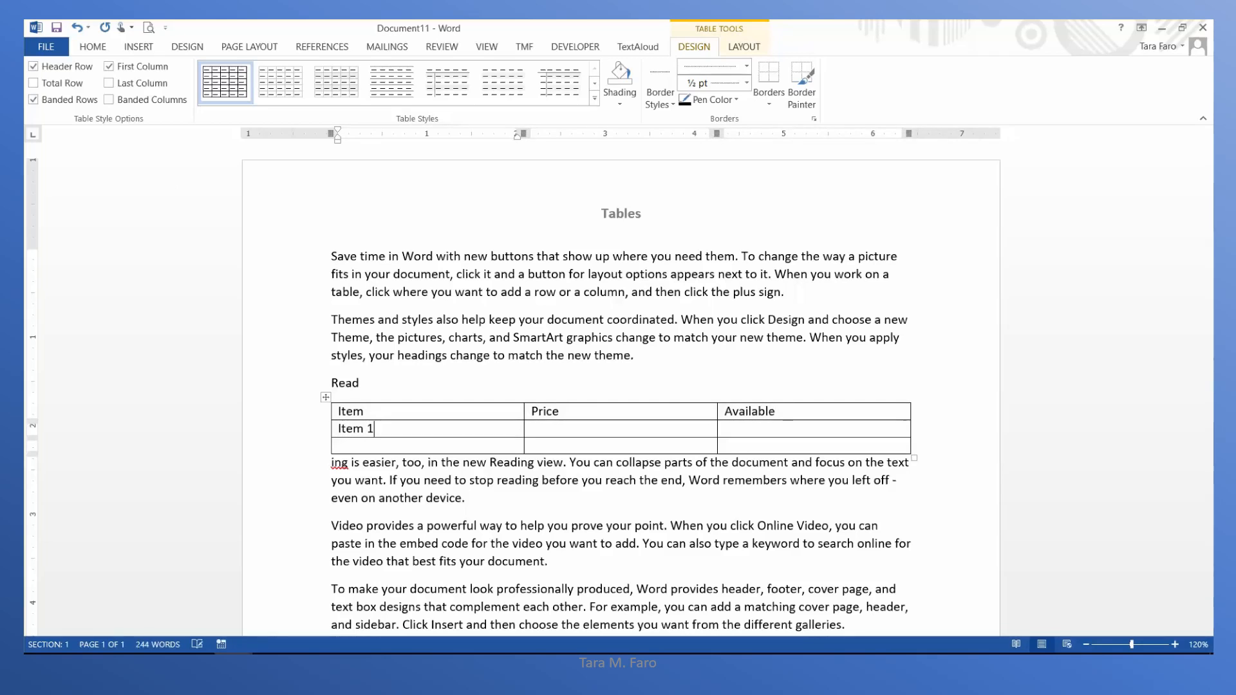
key("Tab")
type("$100")
key("Tab")
type("23")
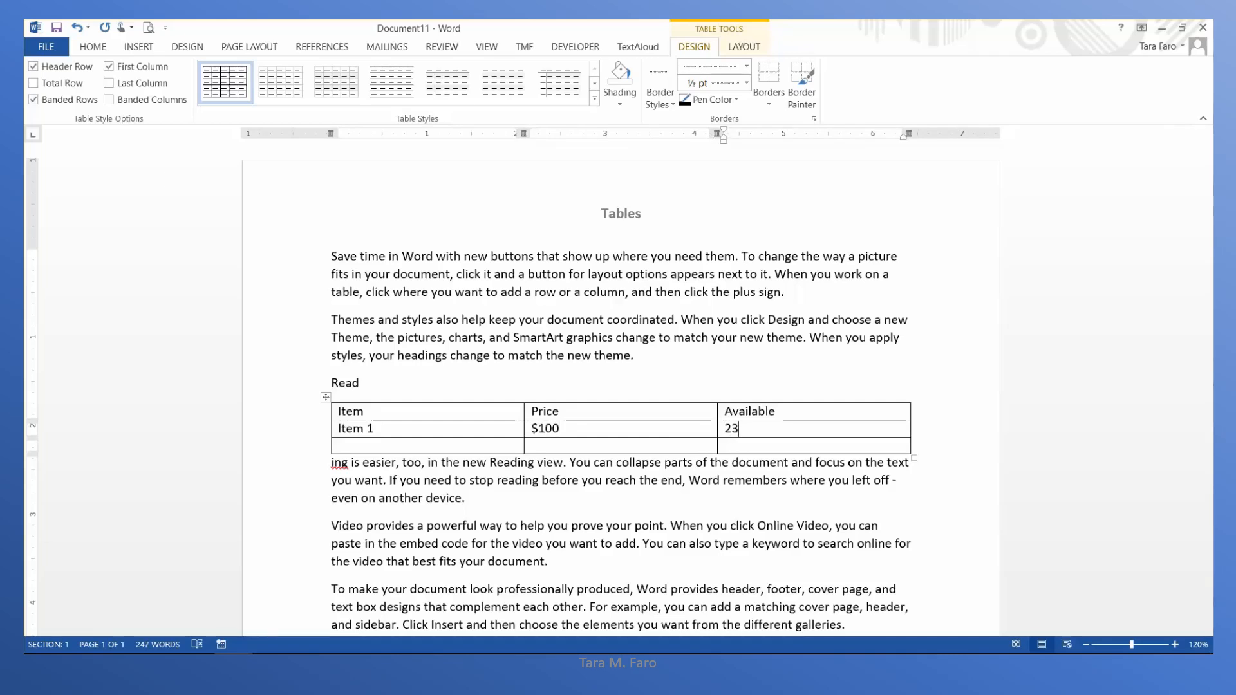
key("Return")
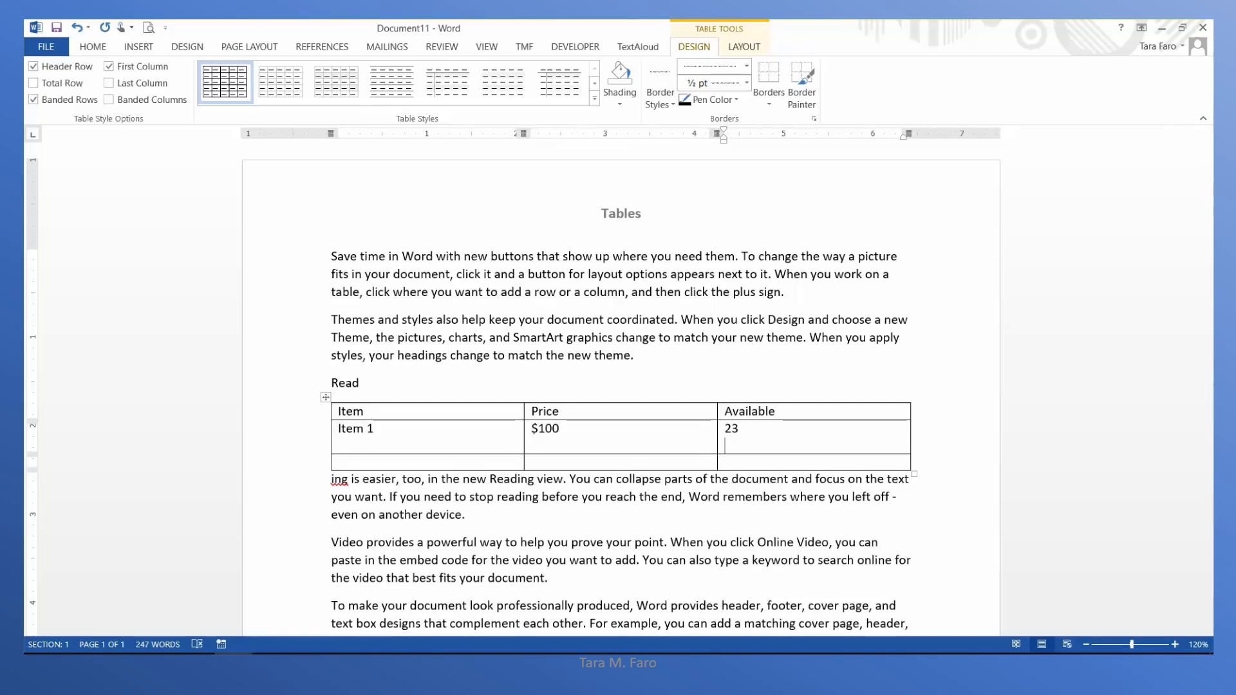
key("Return")
key("BackSpace")
key("BackSpace")
Fill the table's third row with Item C, 25 and 175
key("Tab")
type("Item 2")
key("Tab")
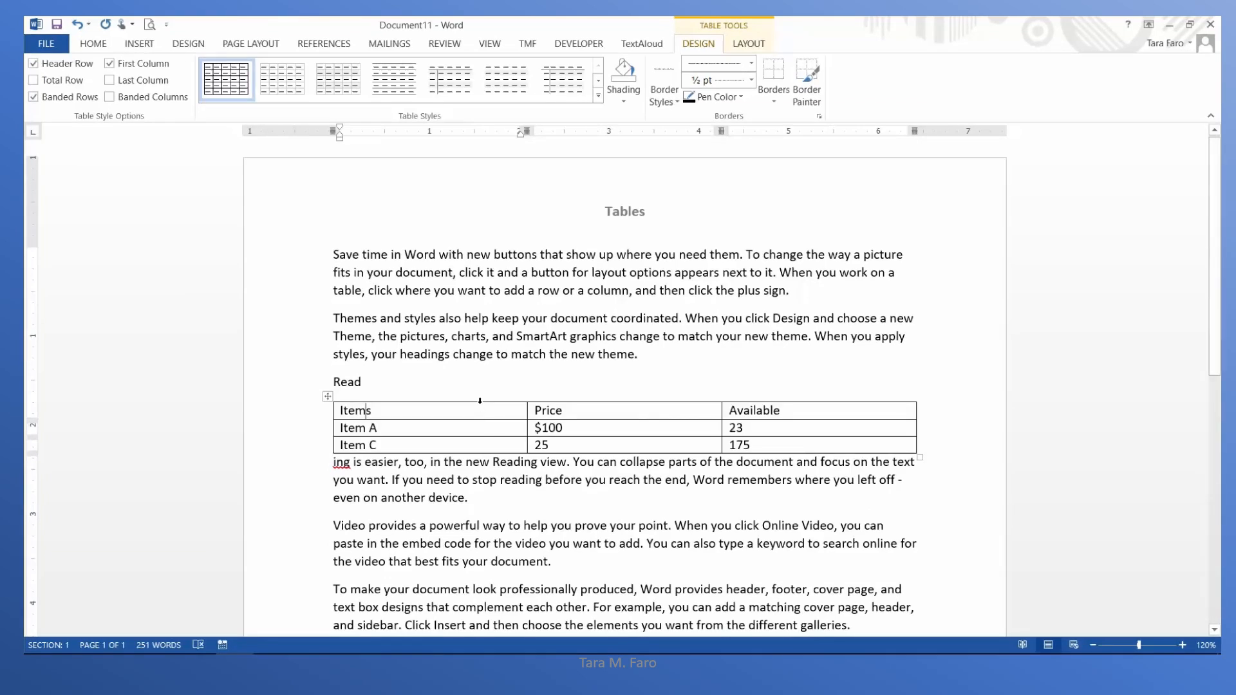
Shade the table's header row with a light blue theme color
left_click(425, 399)
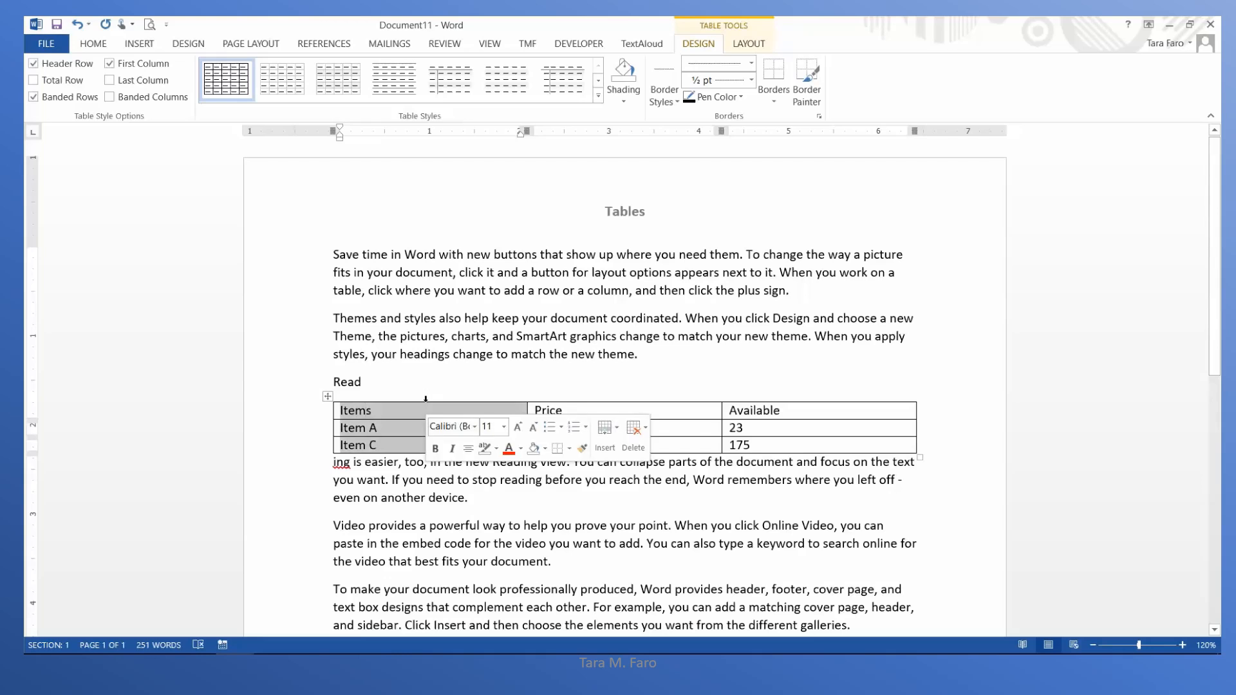
left_click(282, 415)
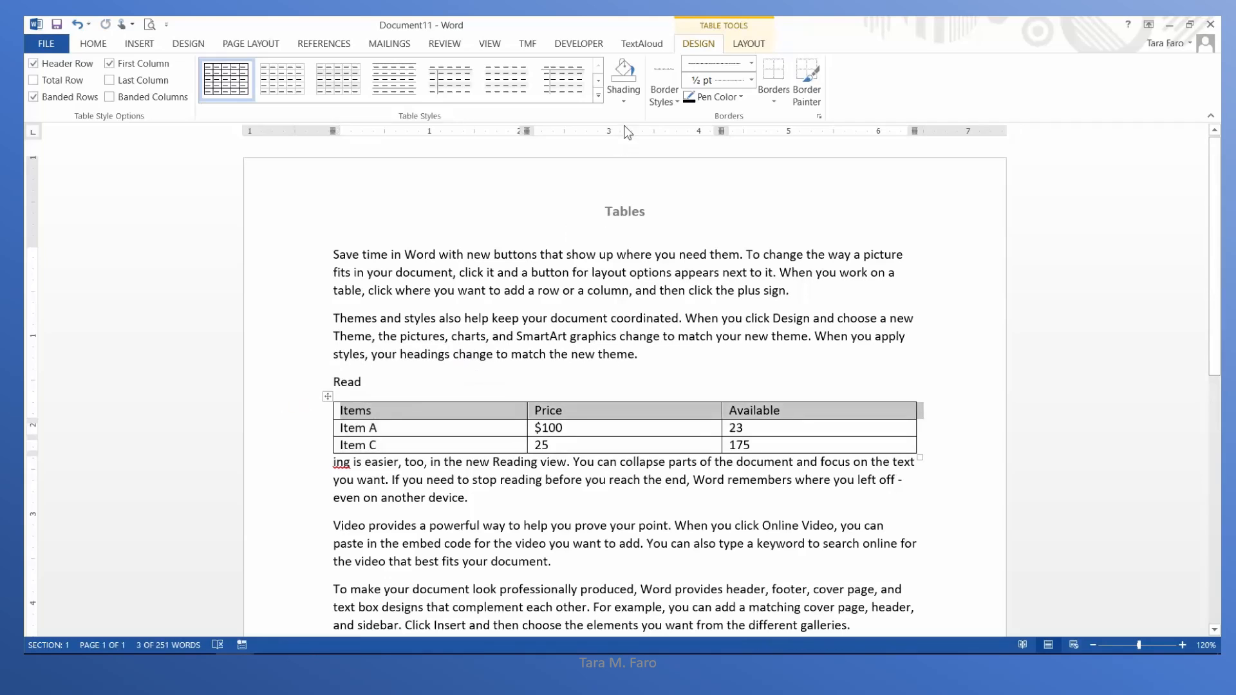
left_click(625, 103)
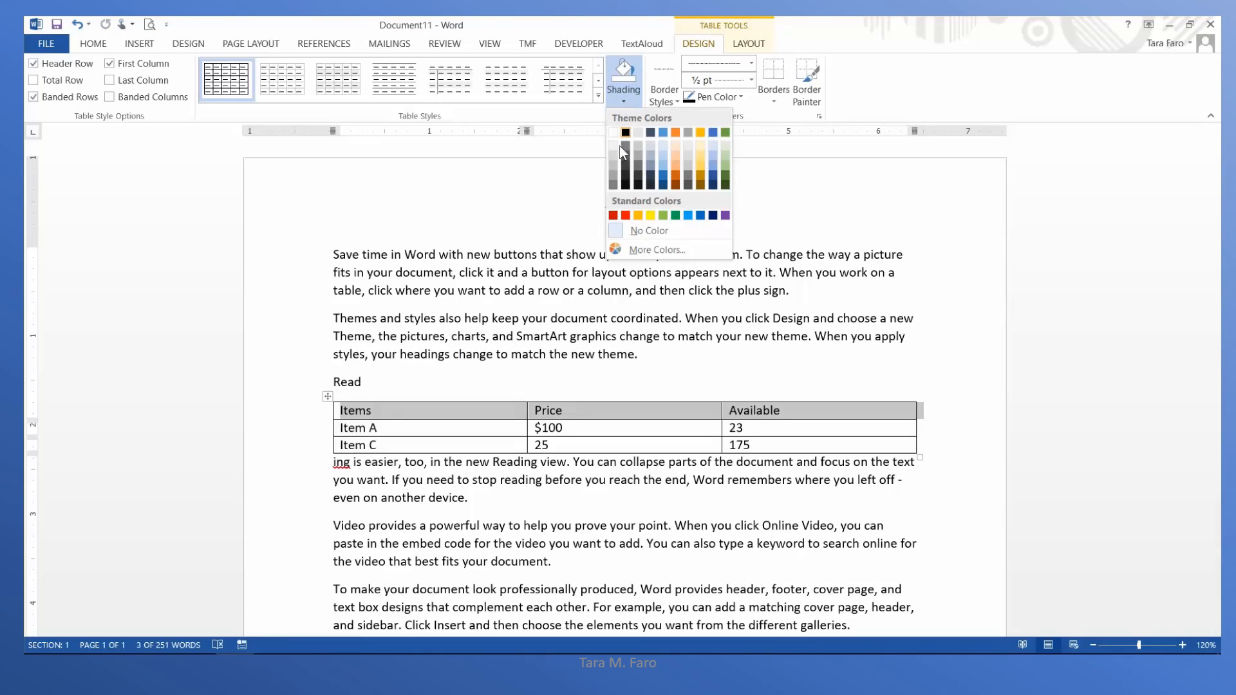
left_click(662, 167)
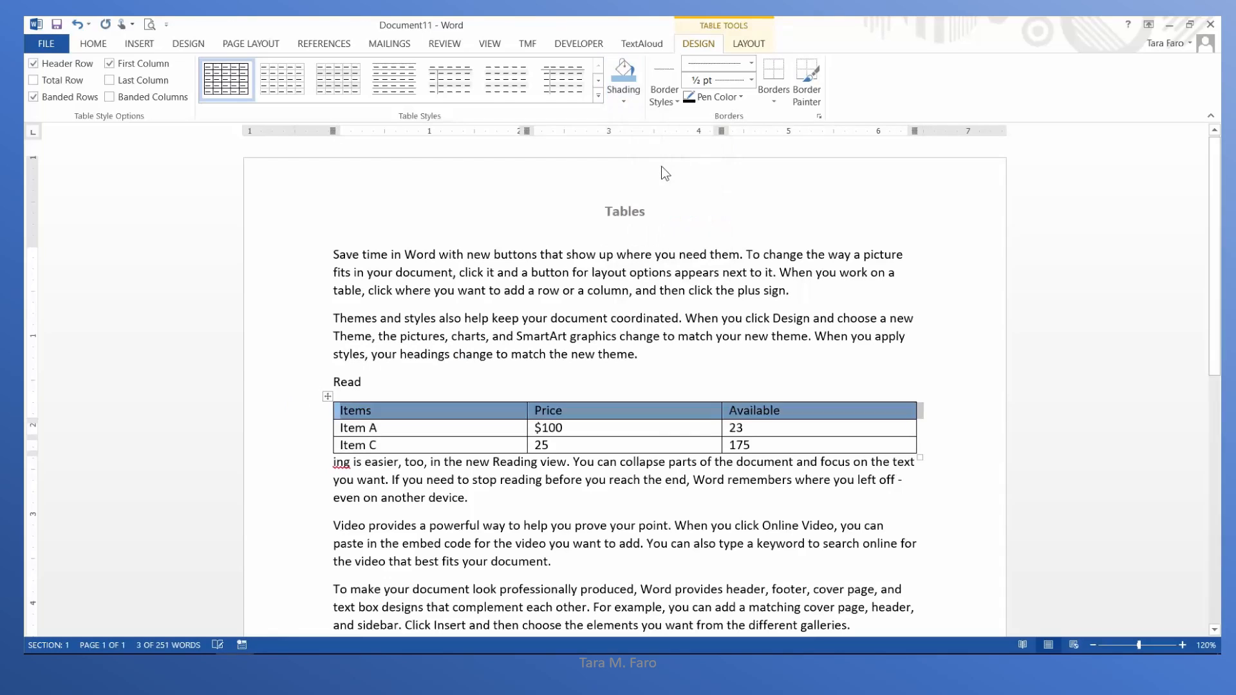
left_click(440, 435)
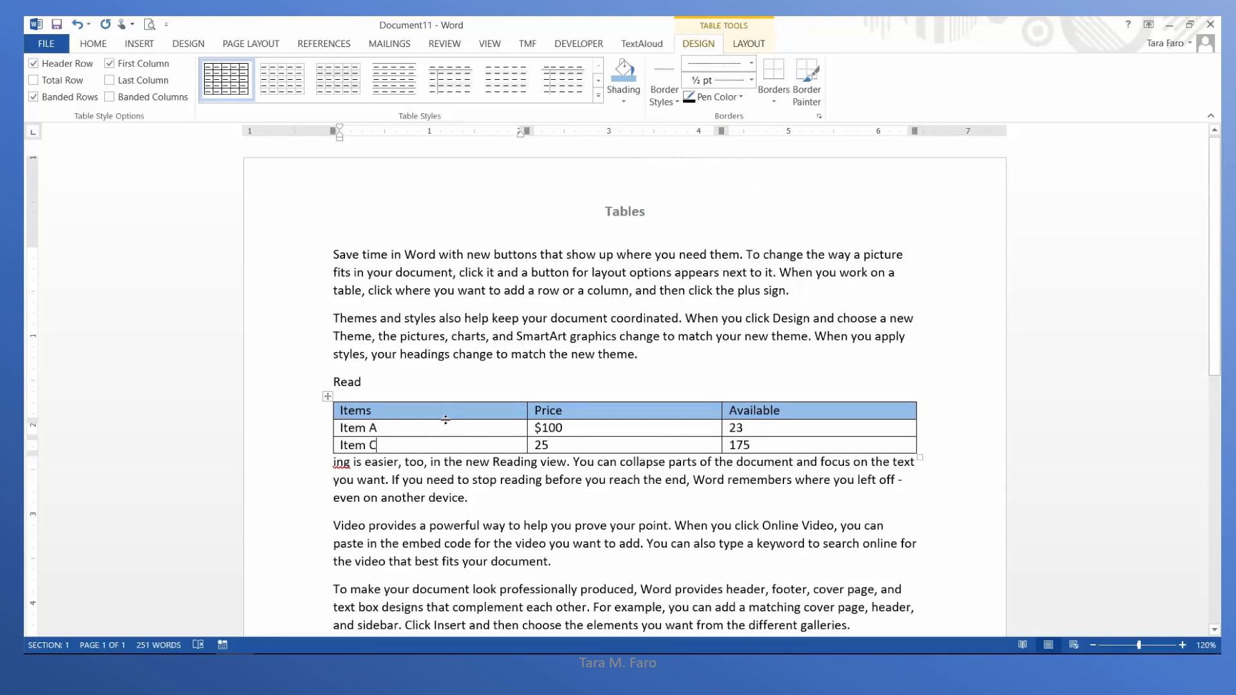
Make the table's header row slightly taller and narrow the Items column to about 1.29" by moving its outer border inward
left_click_drag(445, 420, 438, 425)
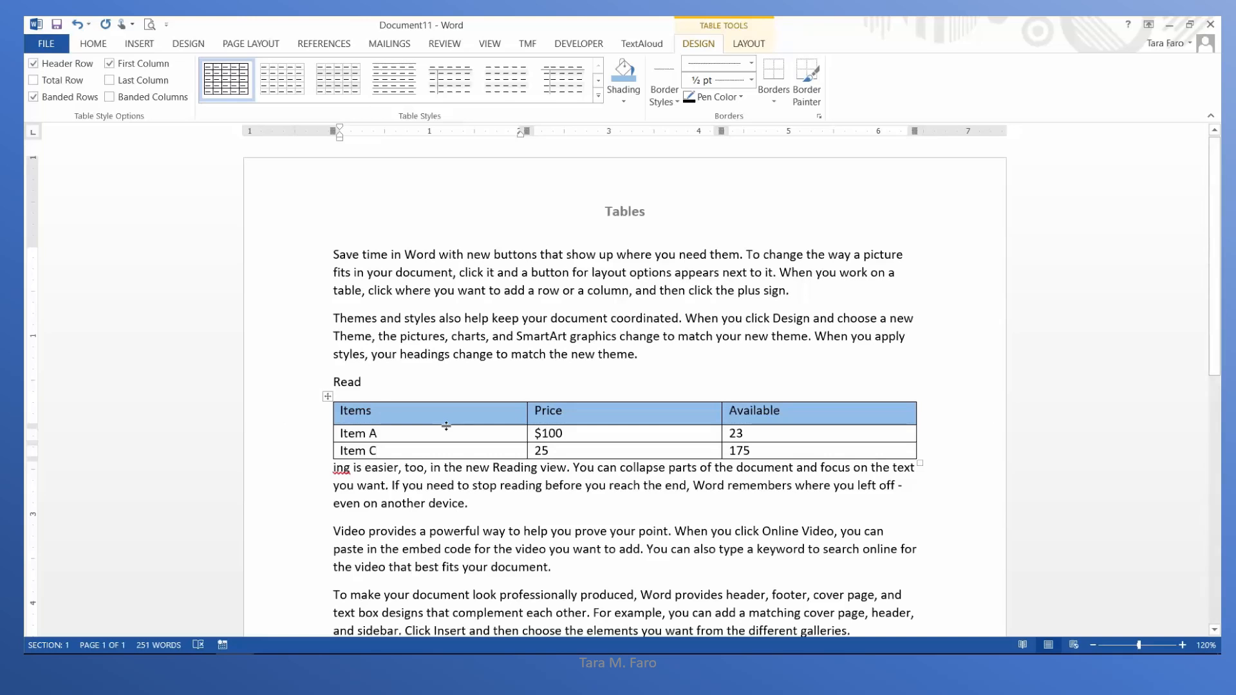
left_click(748, 47)
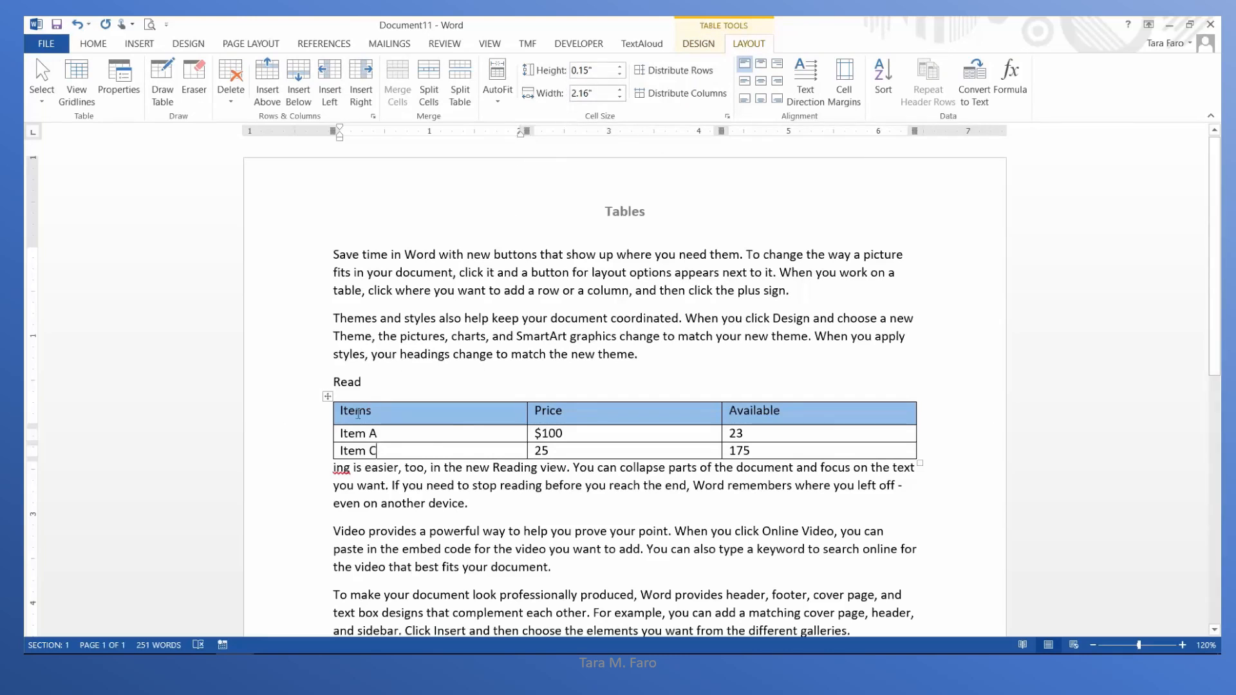
mouse_move(331, 418)
left_click_drag(332, 417, 412, 417)
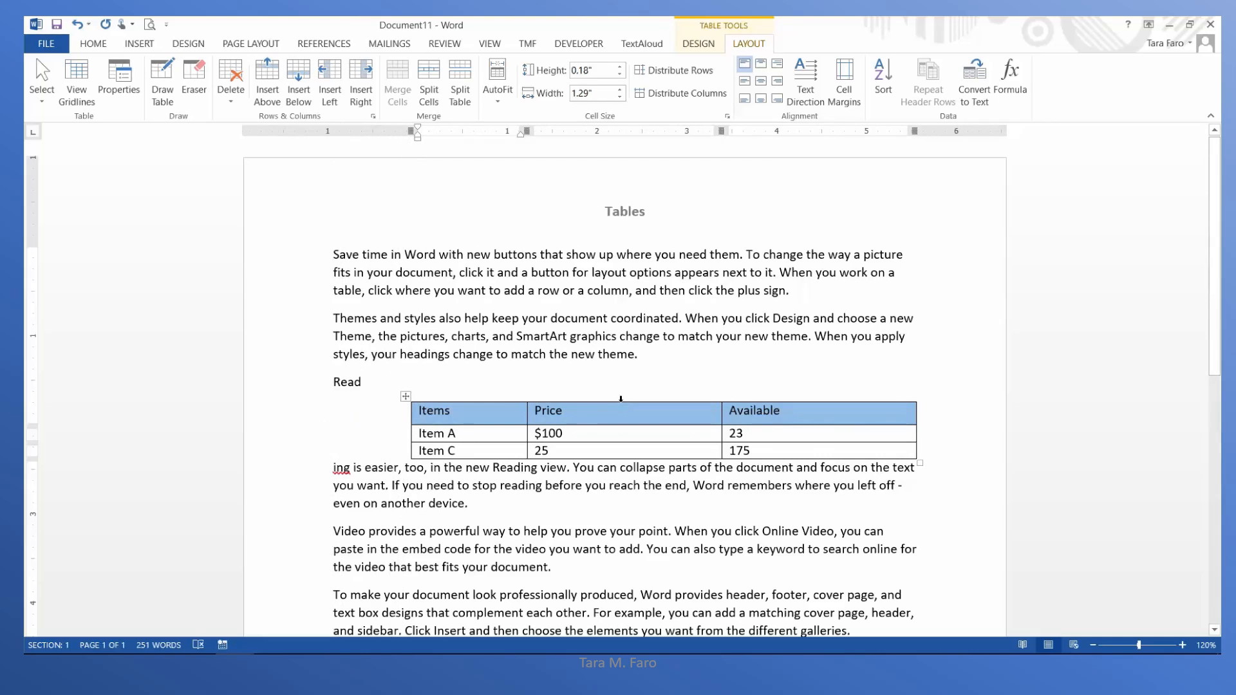
Set the Price column's width to 1.5"
left_click(620, 398)
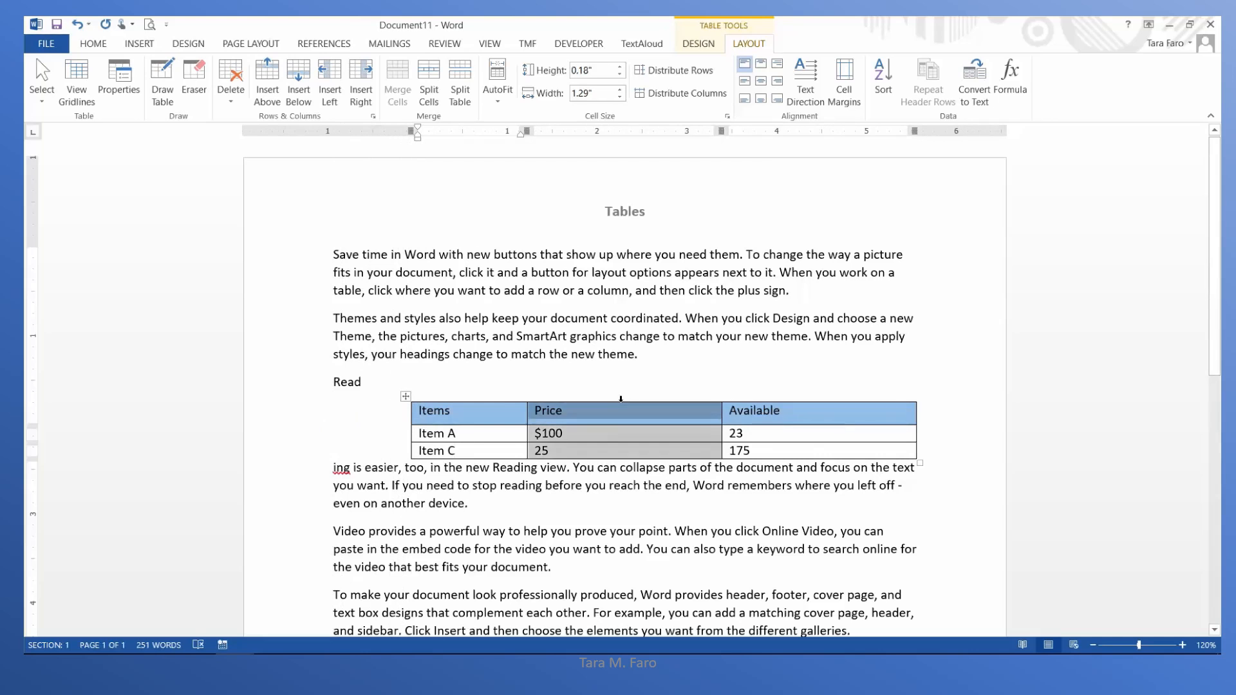
left_click(603, 94)
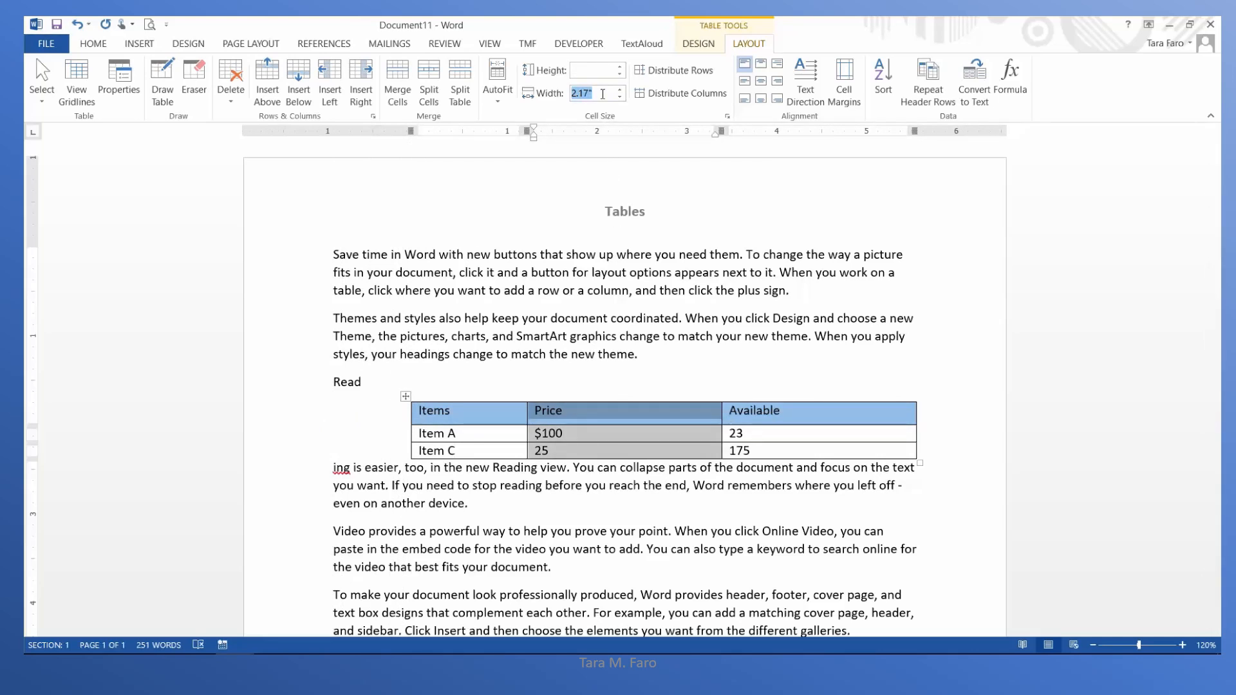
type("1.5")
key("Return")
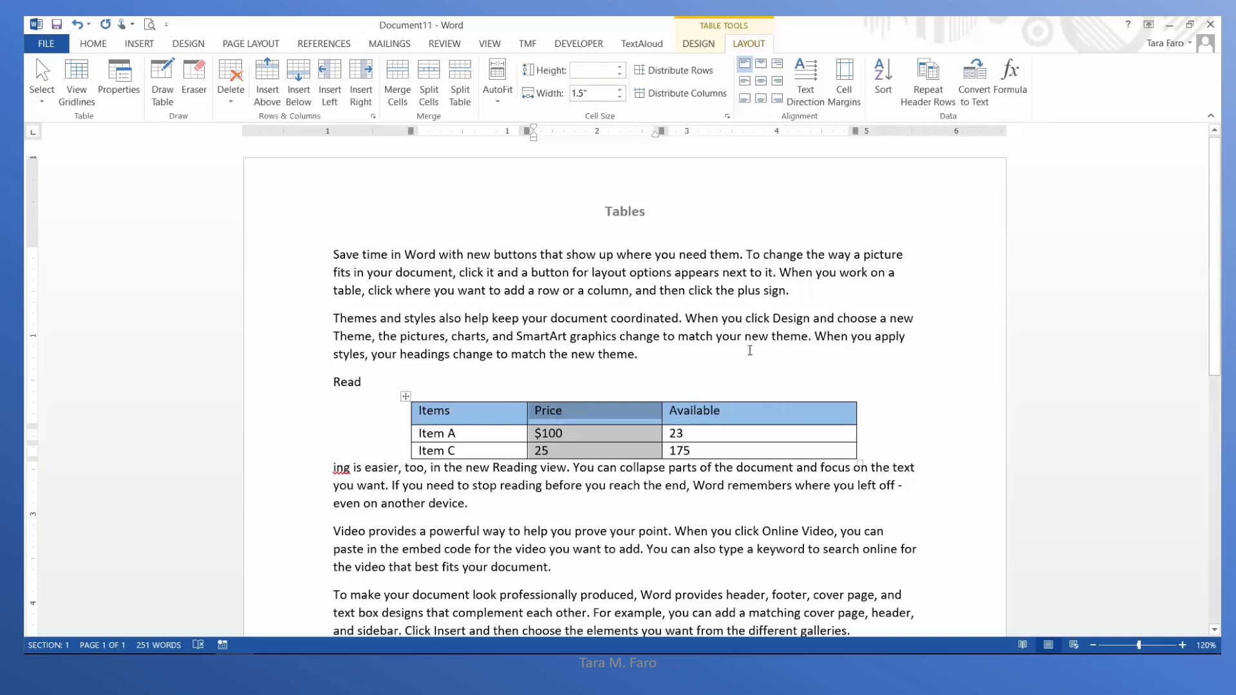
Set the Available column's width to 1.5"
left_click(744, 401)
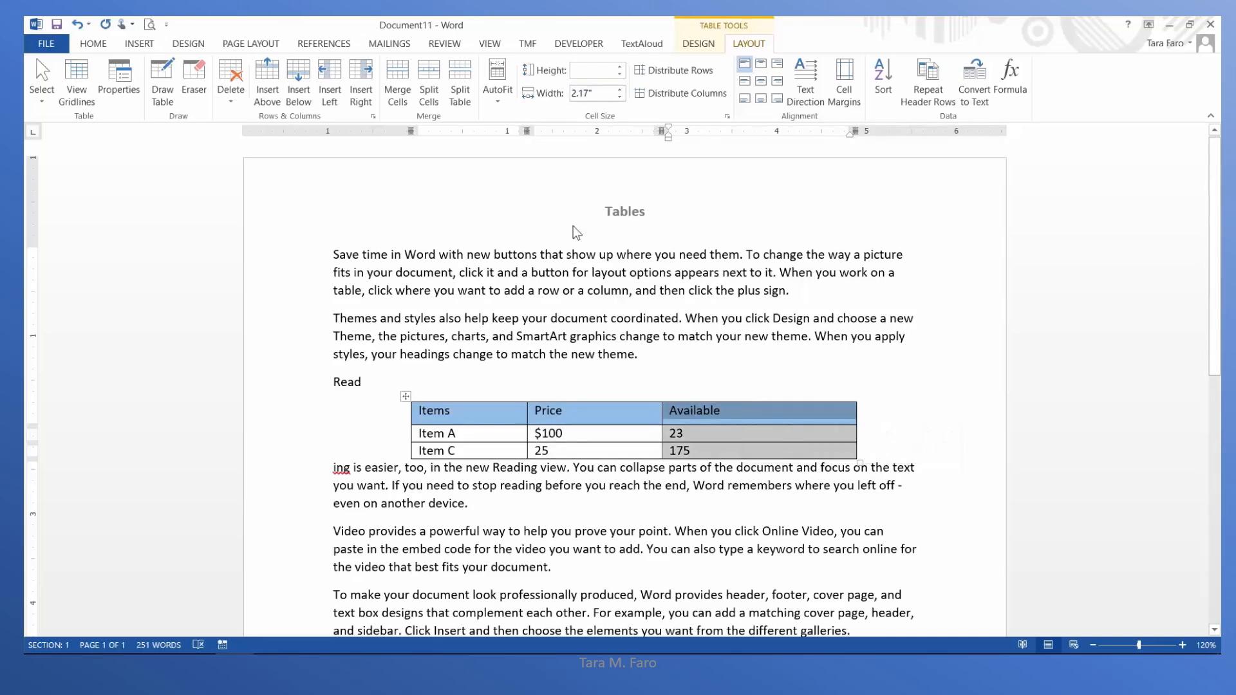
left_click(594, 90)
type("1.5")
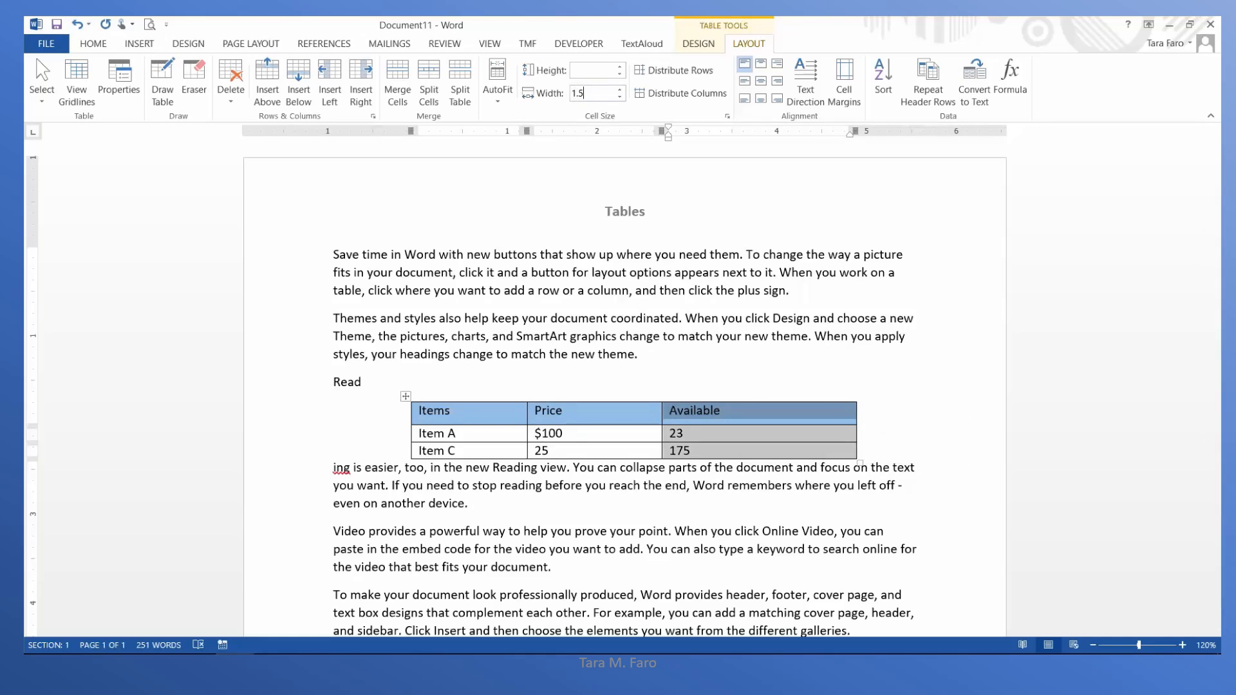
key("Return")
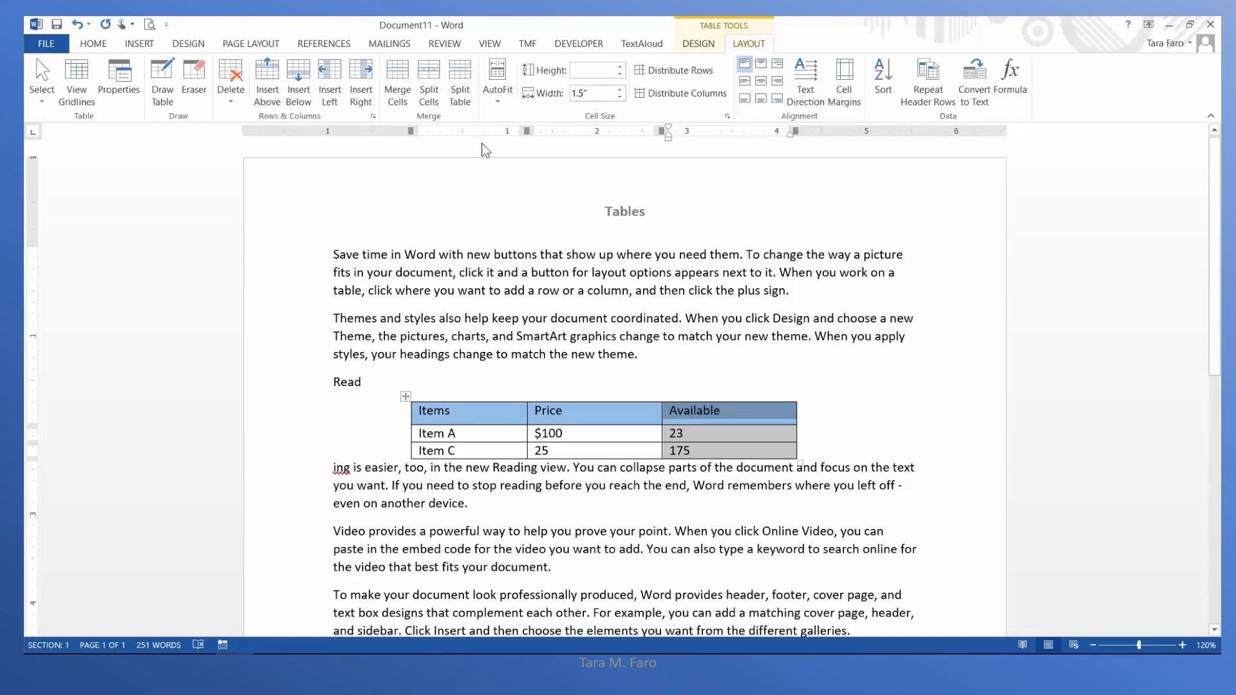
Move the whole table up beside the second paragraph, against the right margin, with the text wrapping around it
left_click(422, 412)
left_click(406, 396)
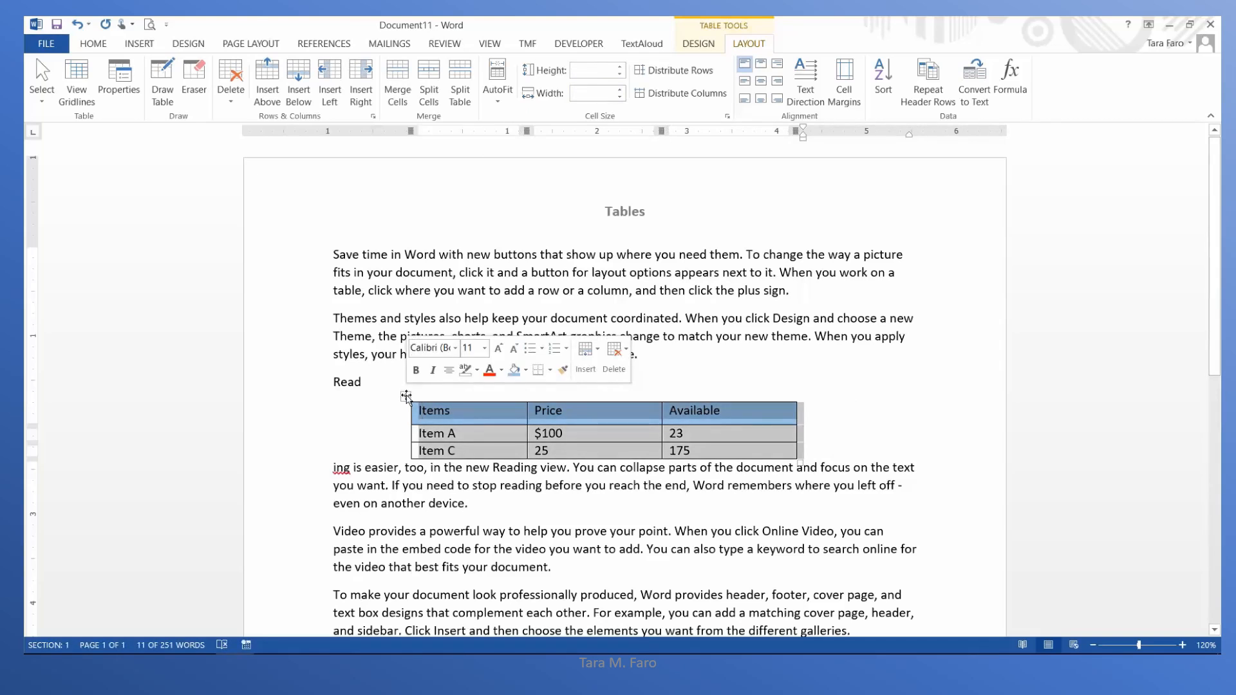
left_click_drag(406, 396, 404, 302)
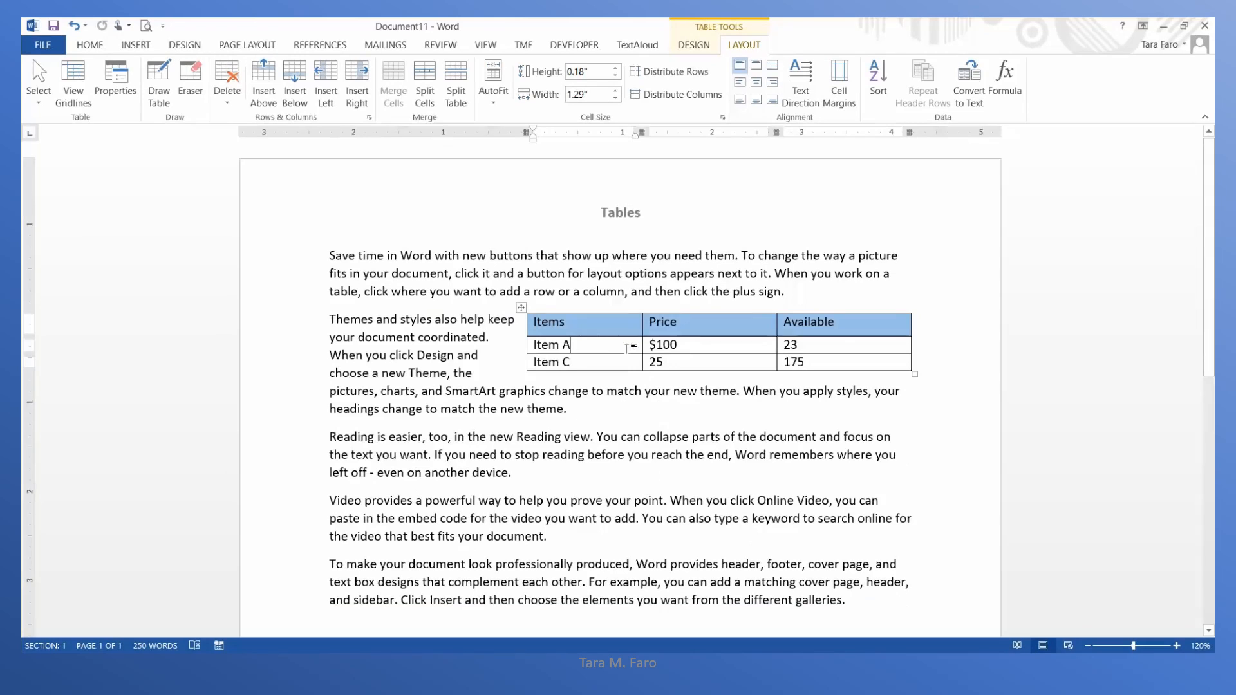
Insert a row between Item A and Item C and enter Item B in its first cell
mouse_move(524, 343)
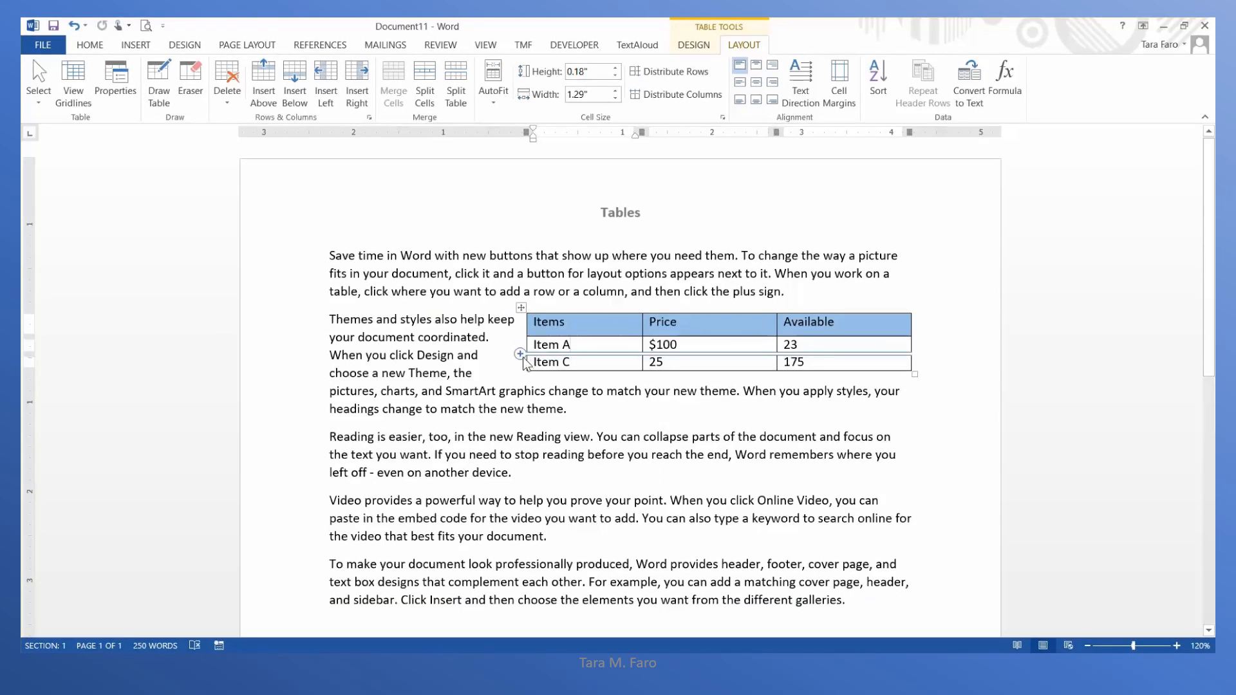
left_click(521, 355)
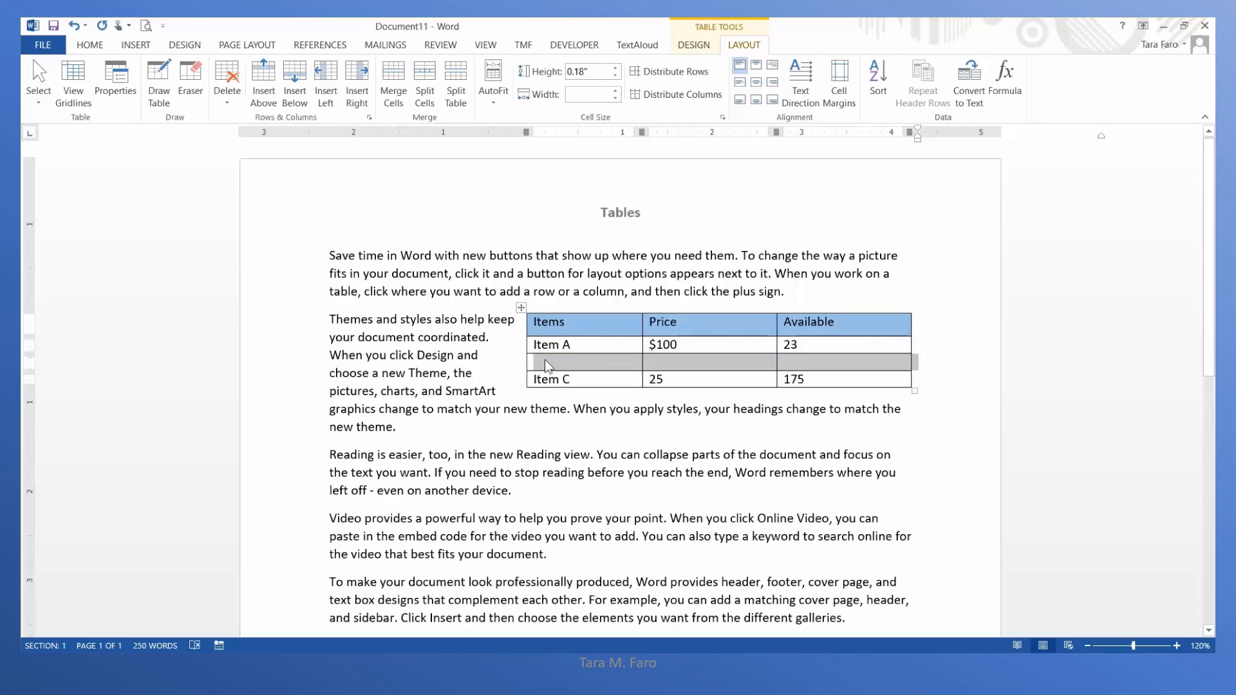
left_click(546, 361)
type("Ite")
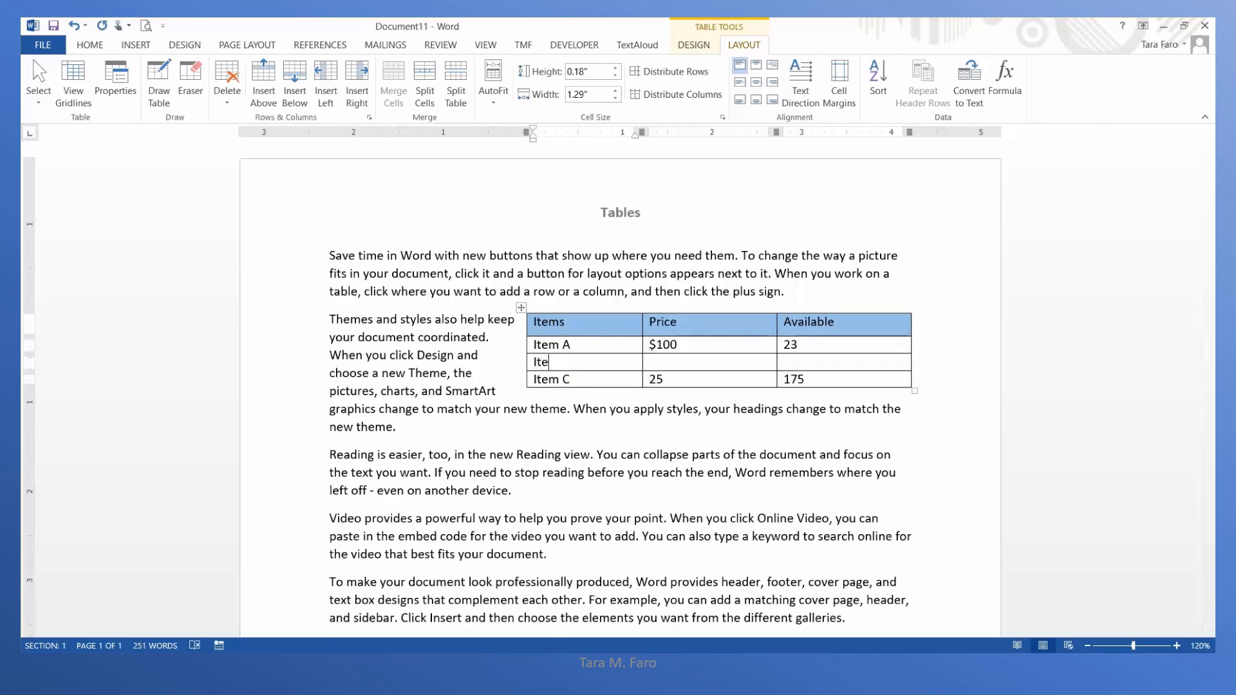
type("m B")
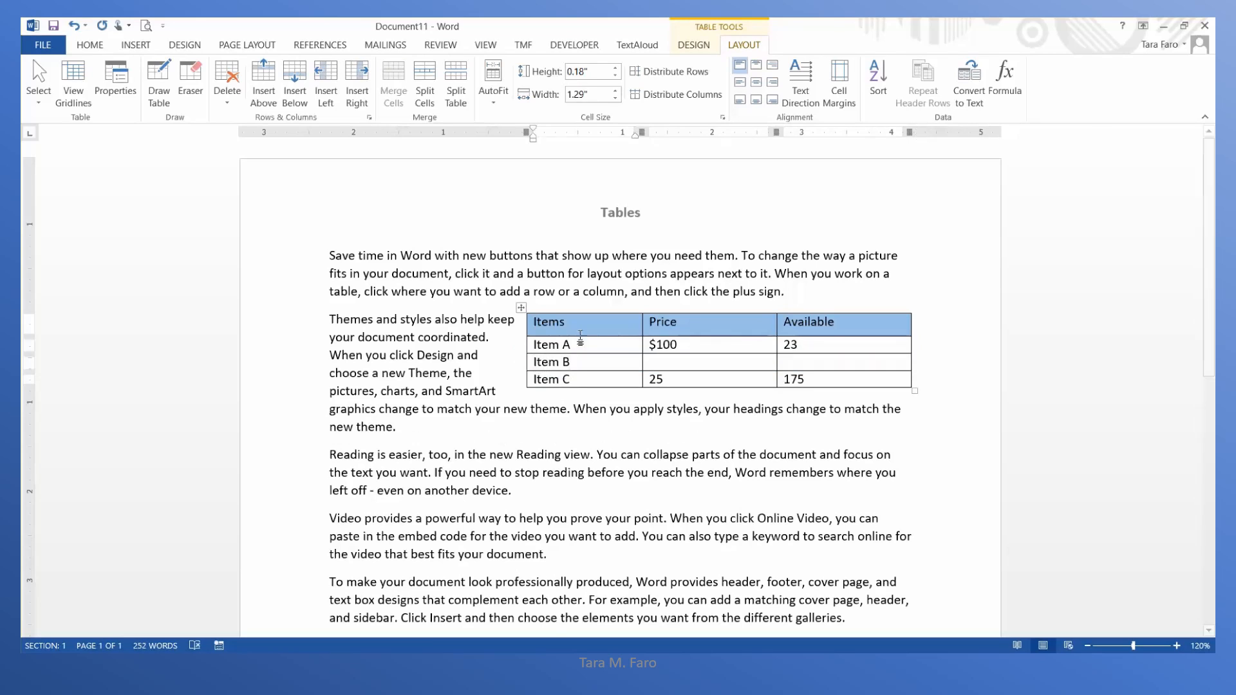
Insert a blank column between Items and Price, and delete that column again
mouse_move(644, 309)
left_click(643, 307)
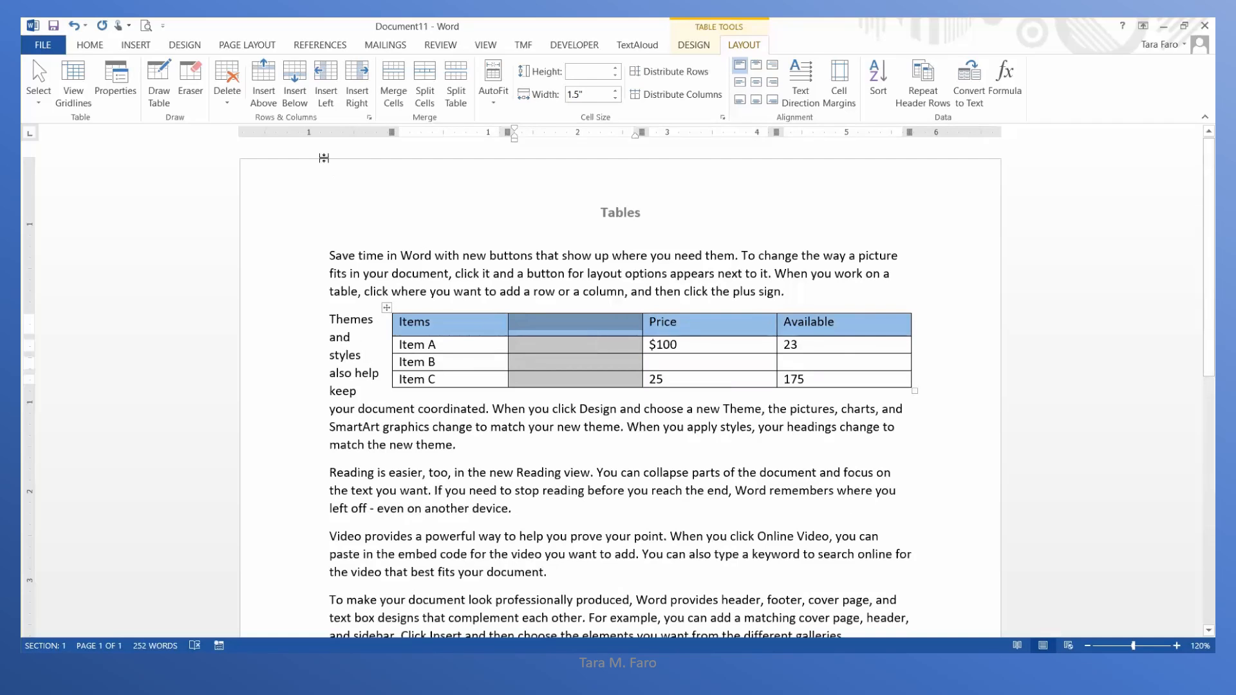
left_click(229, 103)
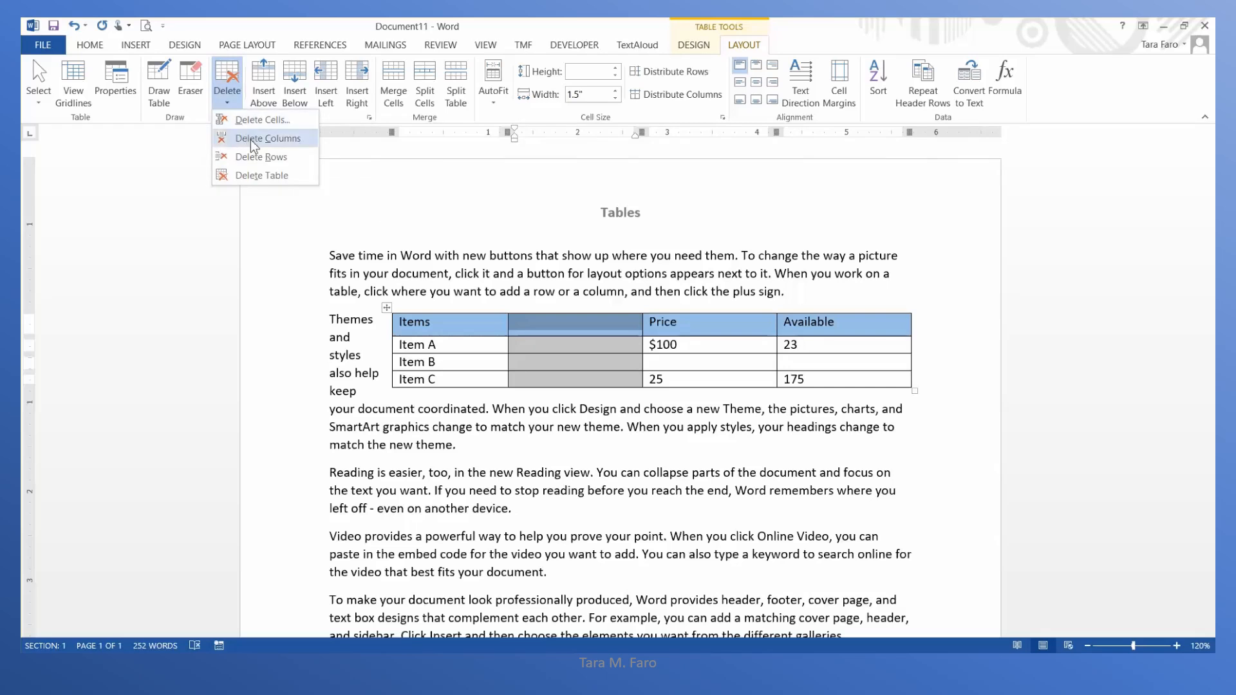
left_click(249, 140)
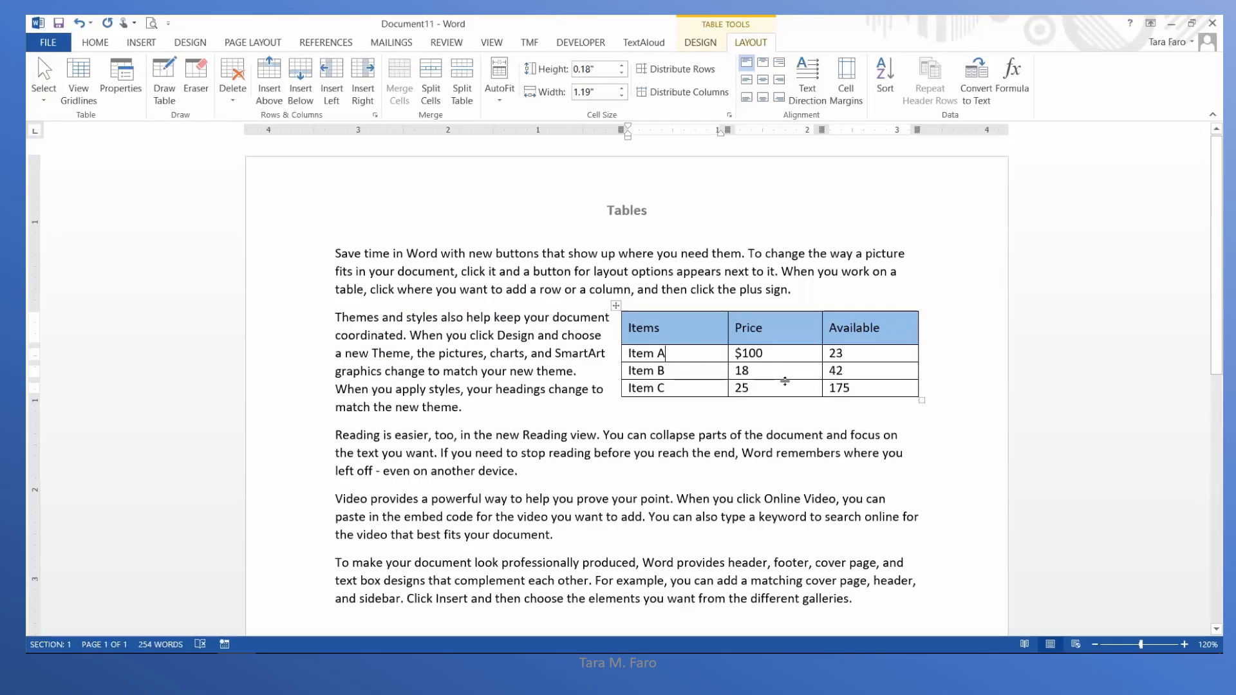
Align the cells of the Price and Available columns center right
left_click(776, 309)
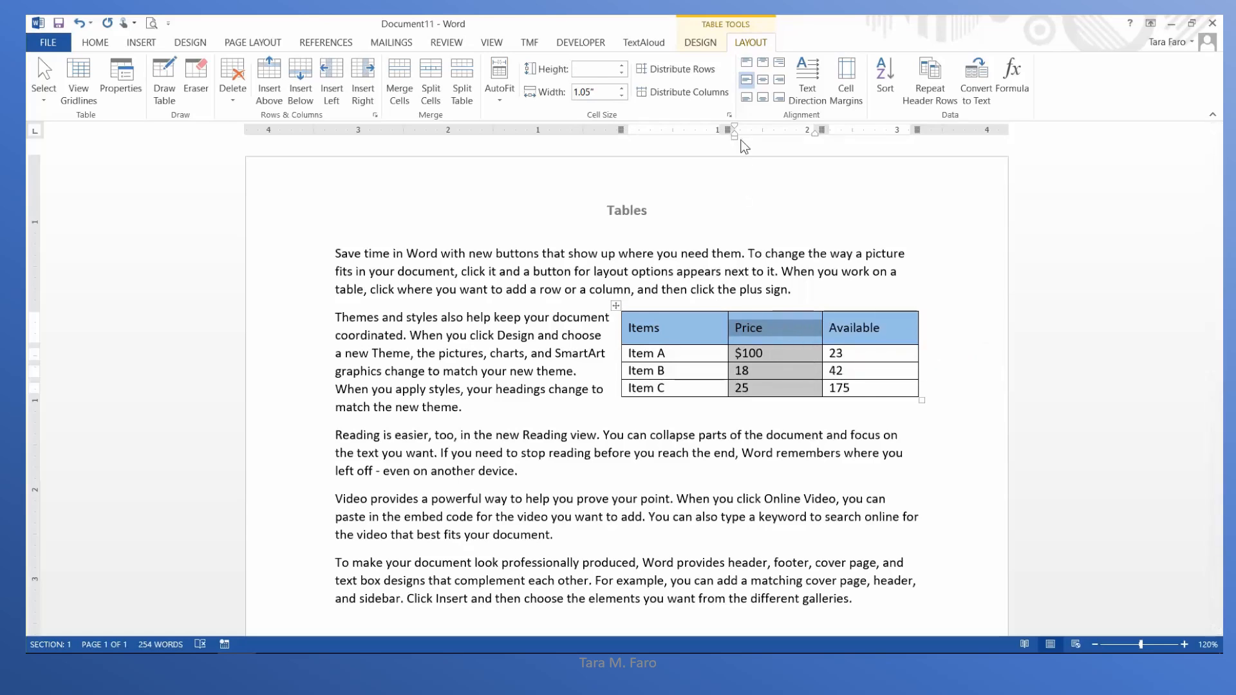
left_click(779, 79)
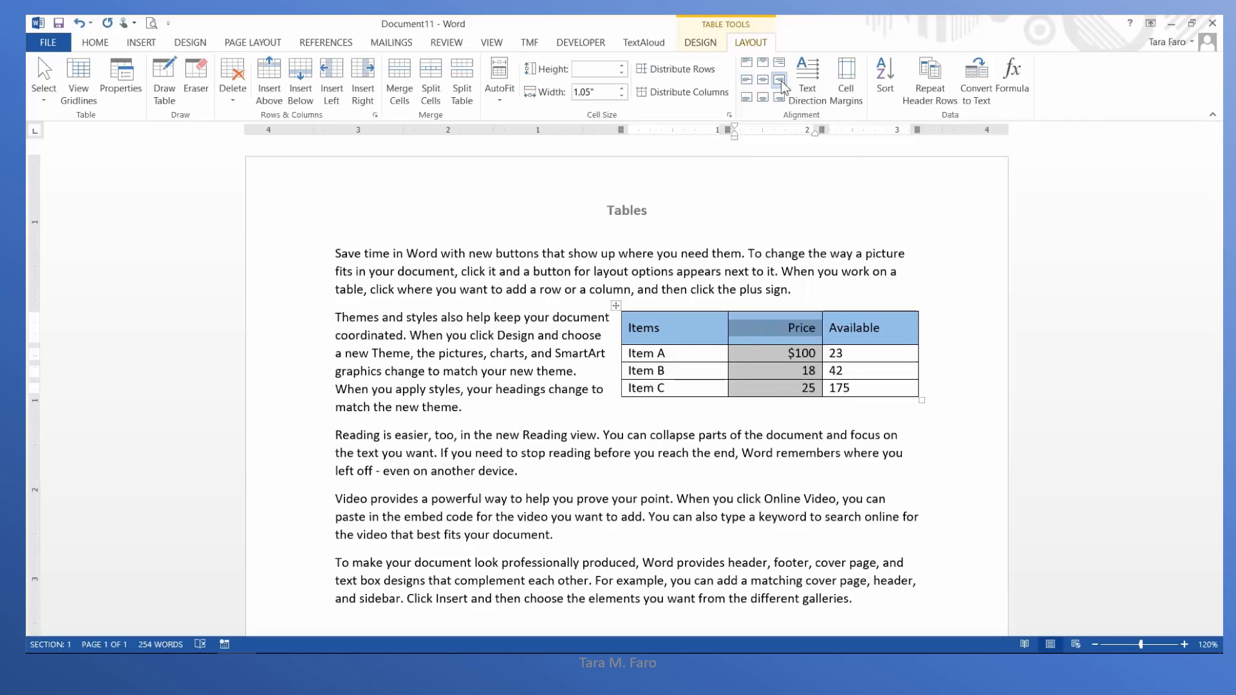
left_click(853, 309)
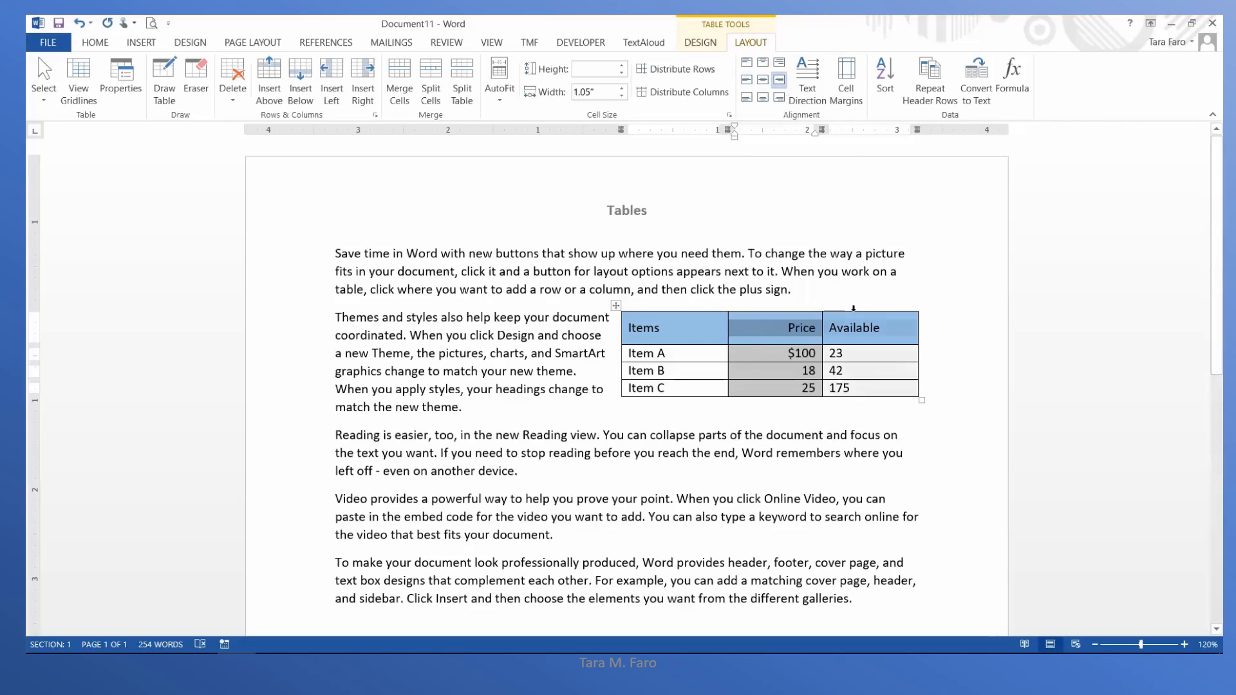
left_click(779, 80)
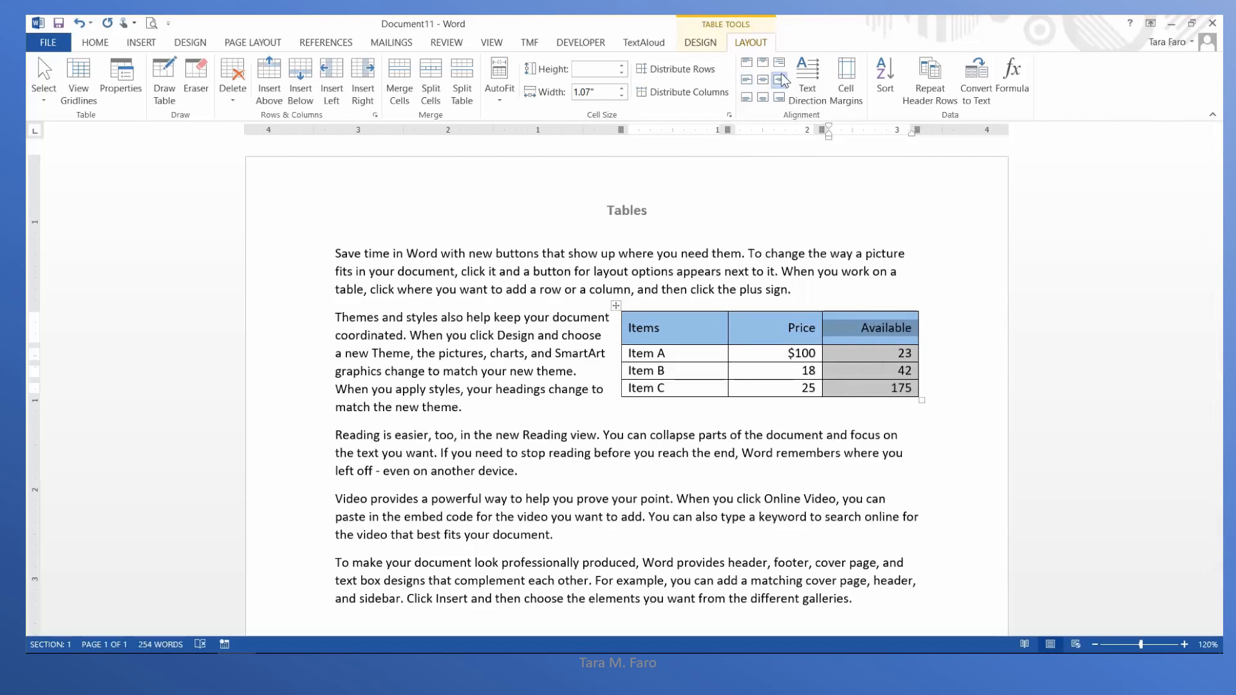
left_click(850, 293)
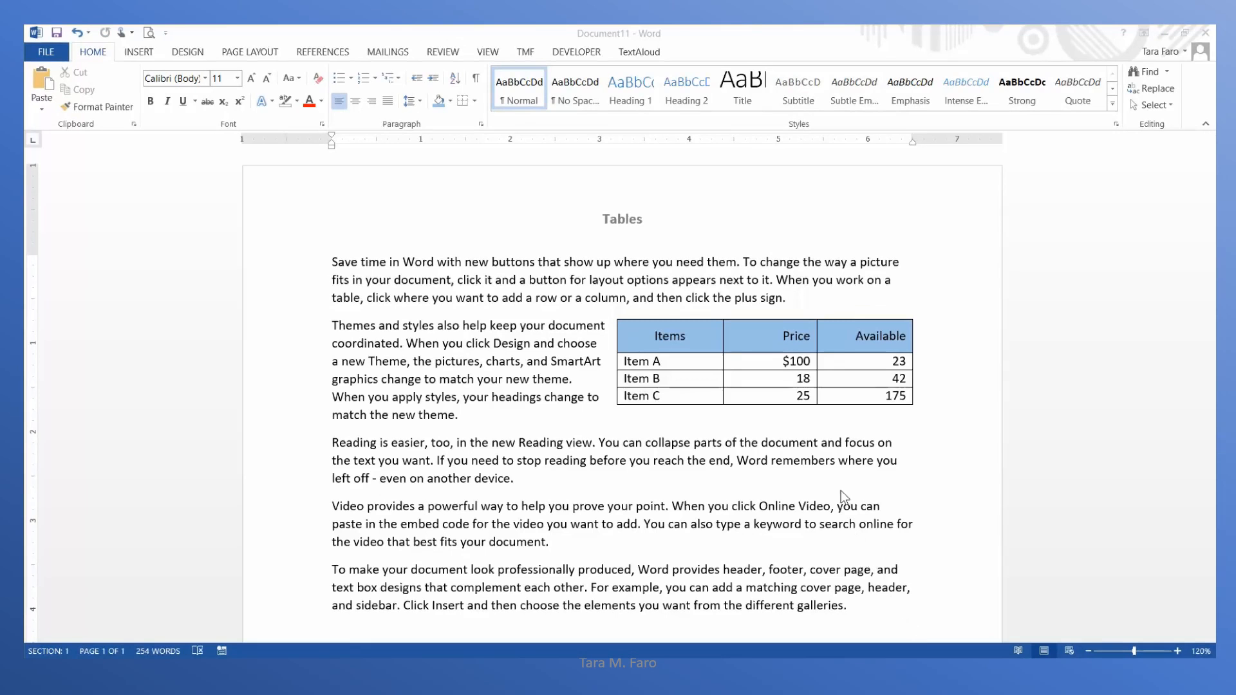
Insert a row above the table's header row and enter Inventory List in its first cell
left_click(699, 336)
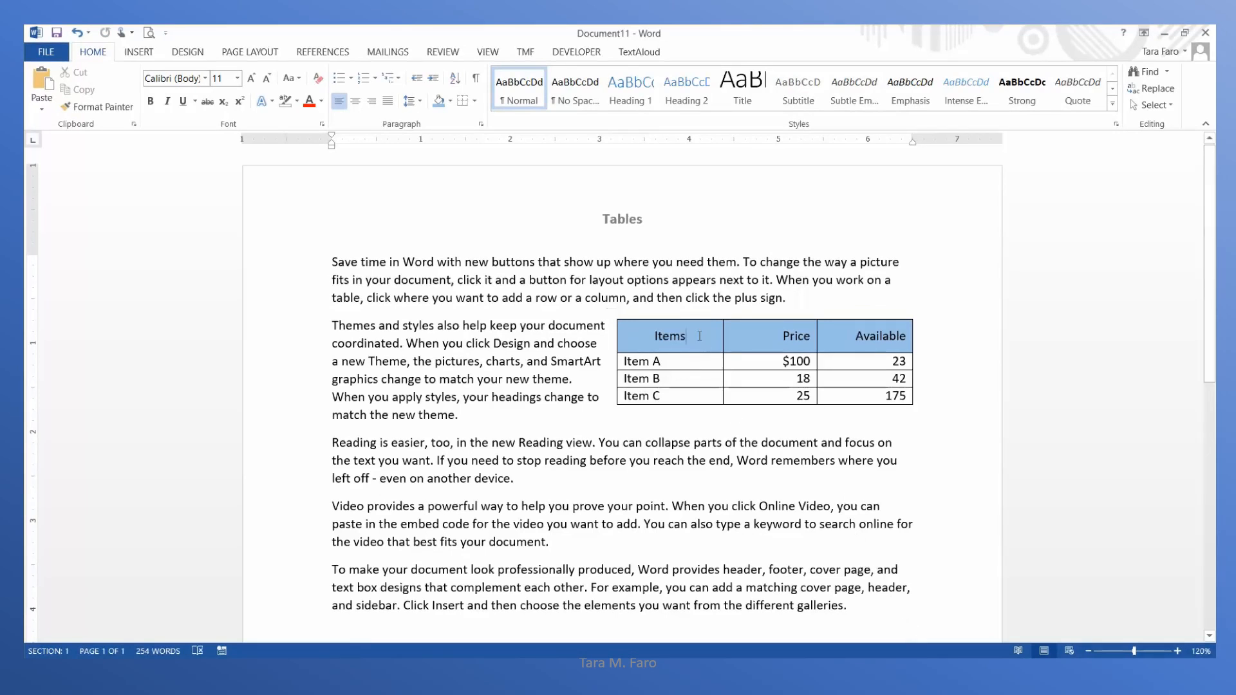
left_click(699, 336)
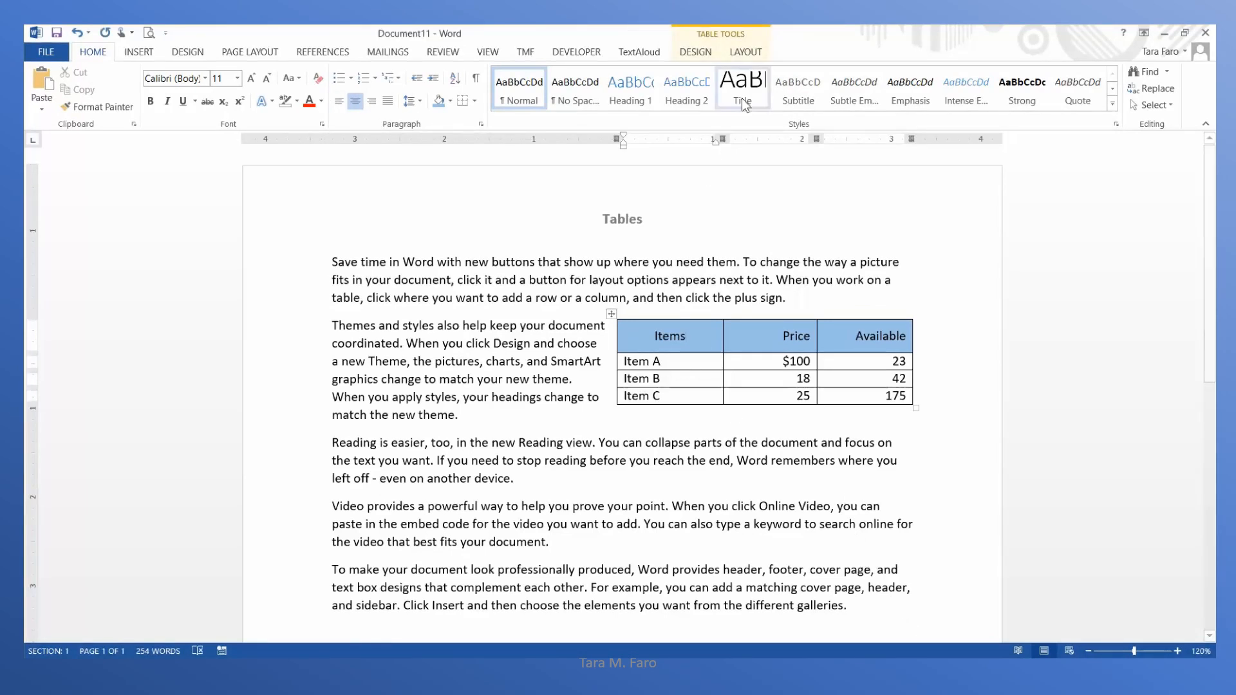
left_click(747, 52)
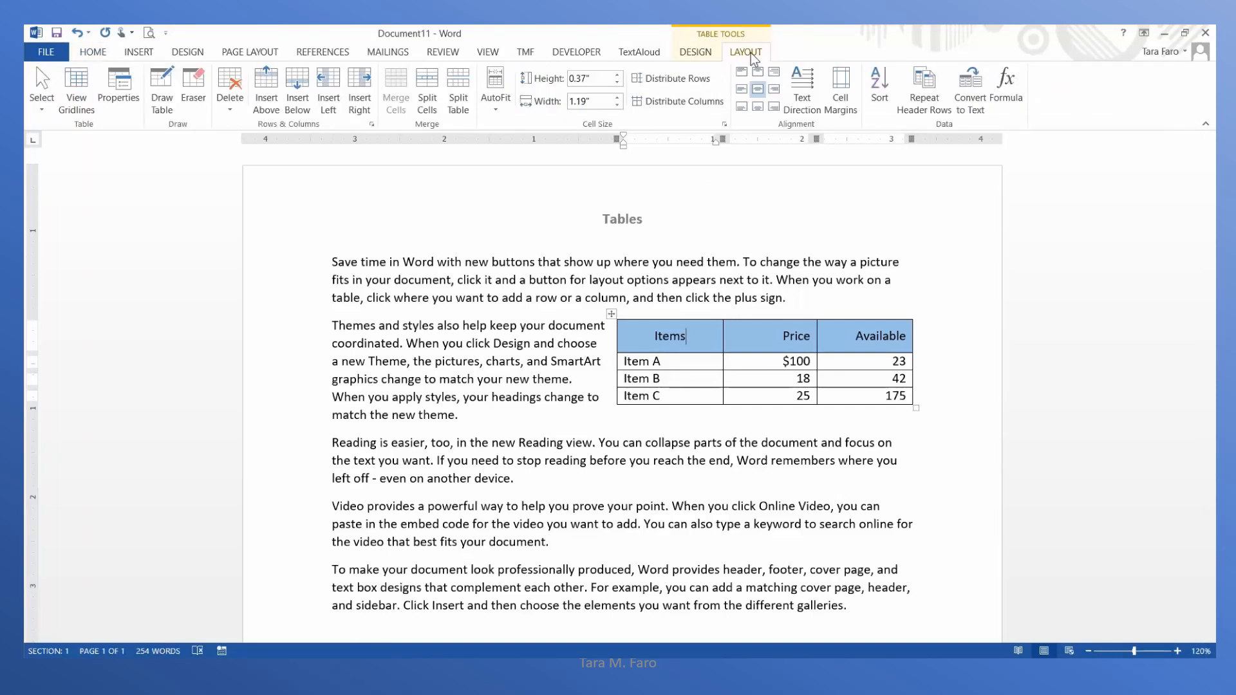
left_click(267, 102)
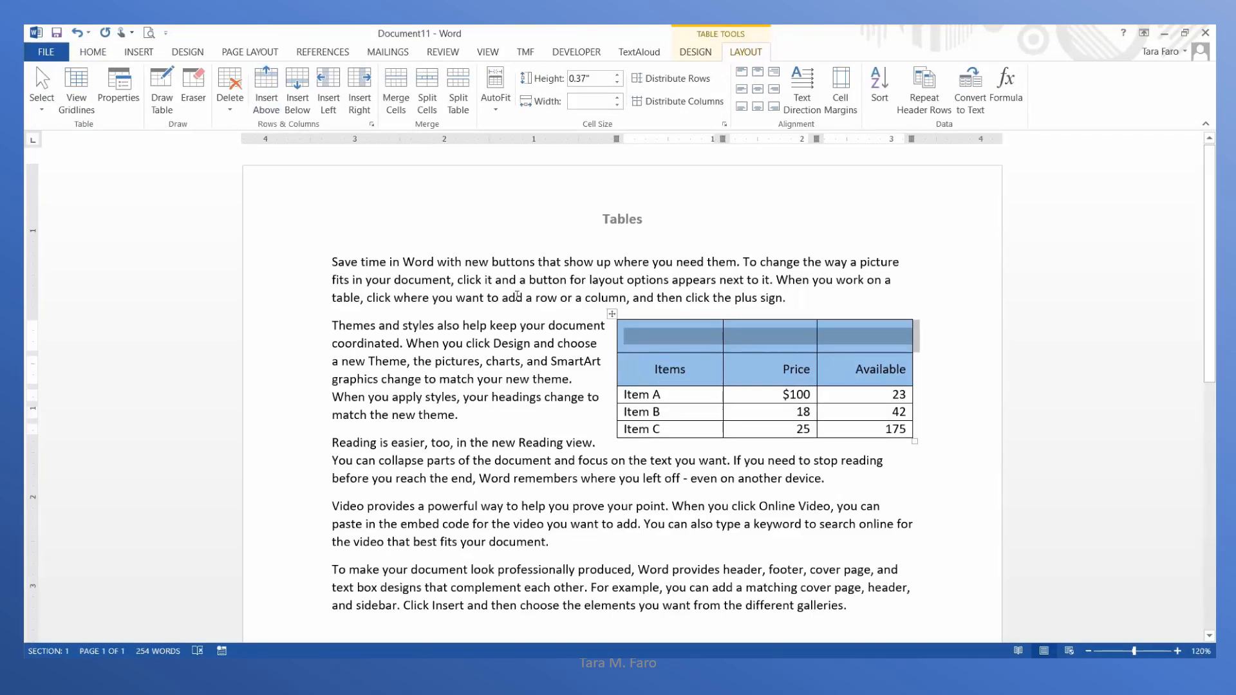
left_click(659, 335)
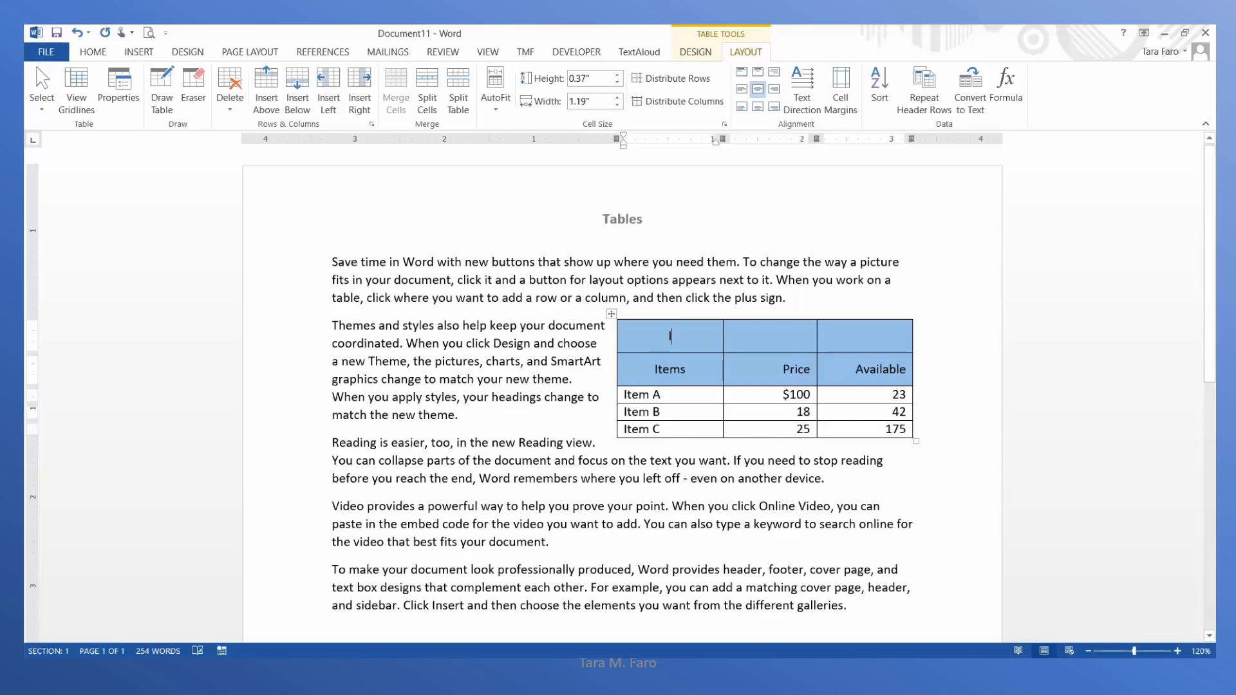
type("Inventory List")
Merge the cells of the Inventory List row into one cell and center its text
mouse_move(608, 341)
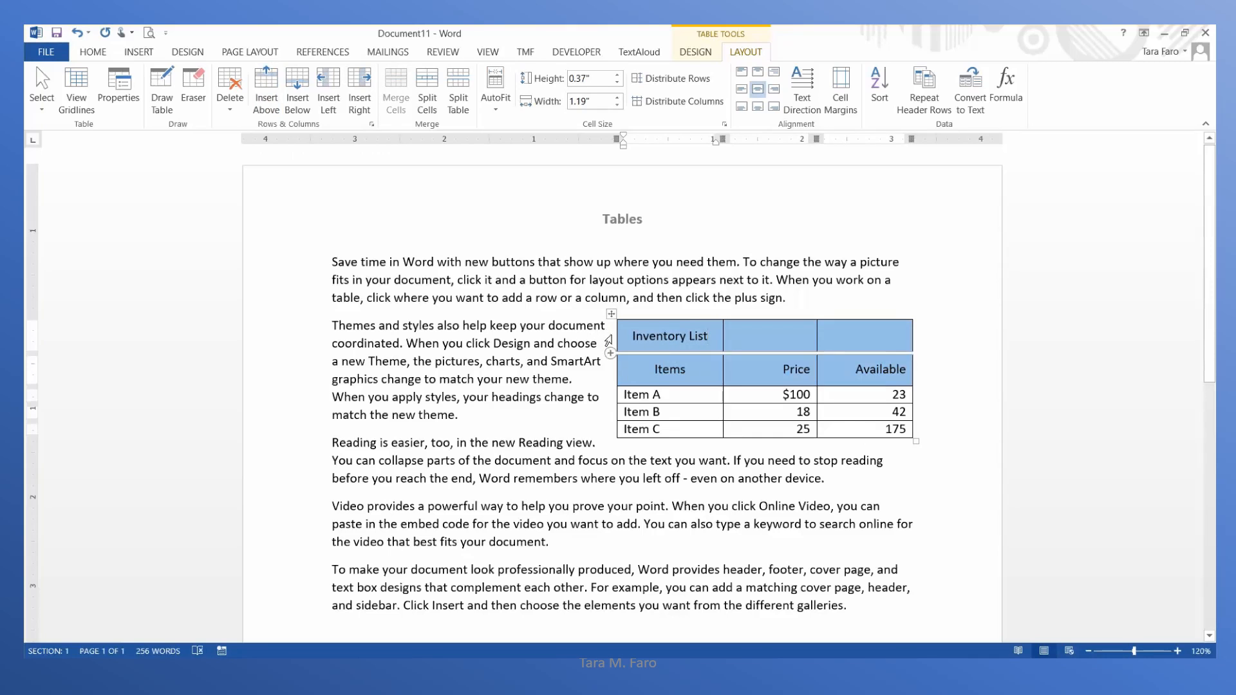
left_click(608, 341)
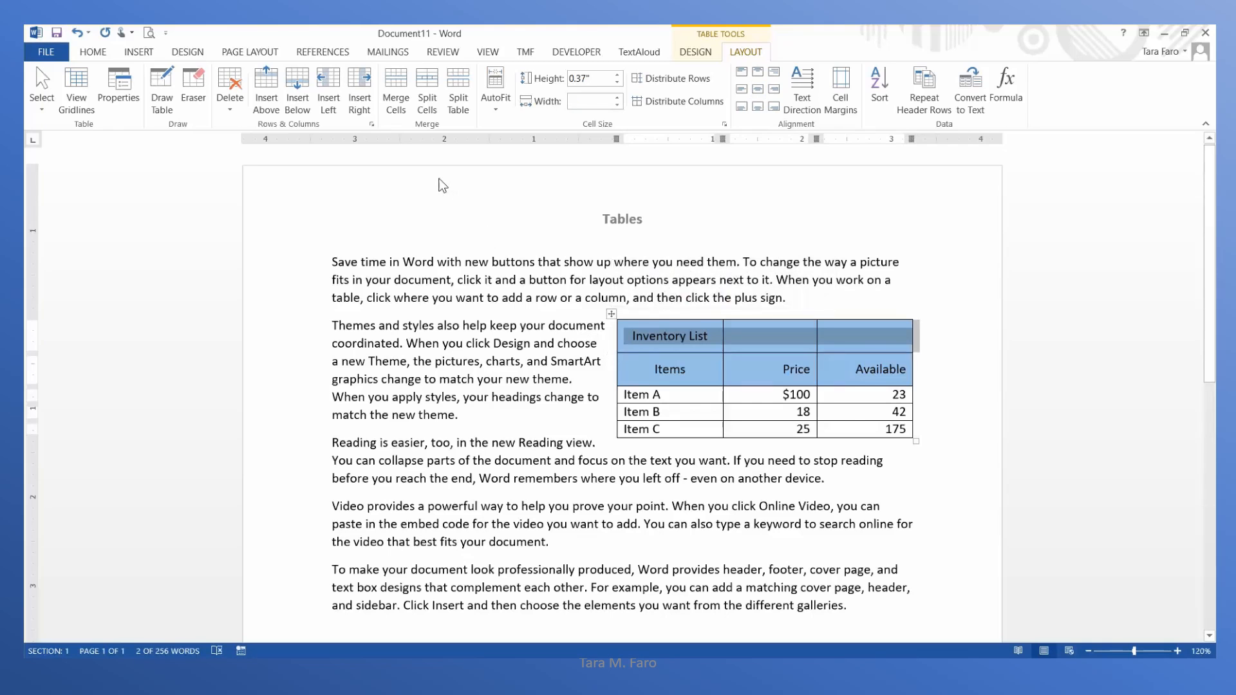
left_click(401, 113)
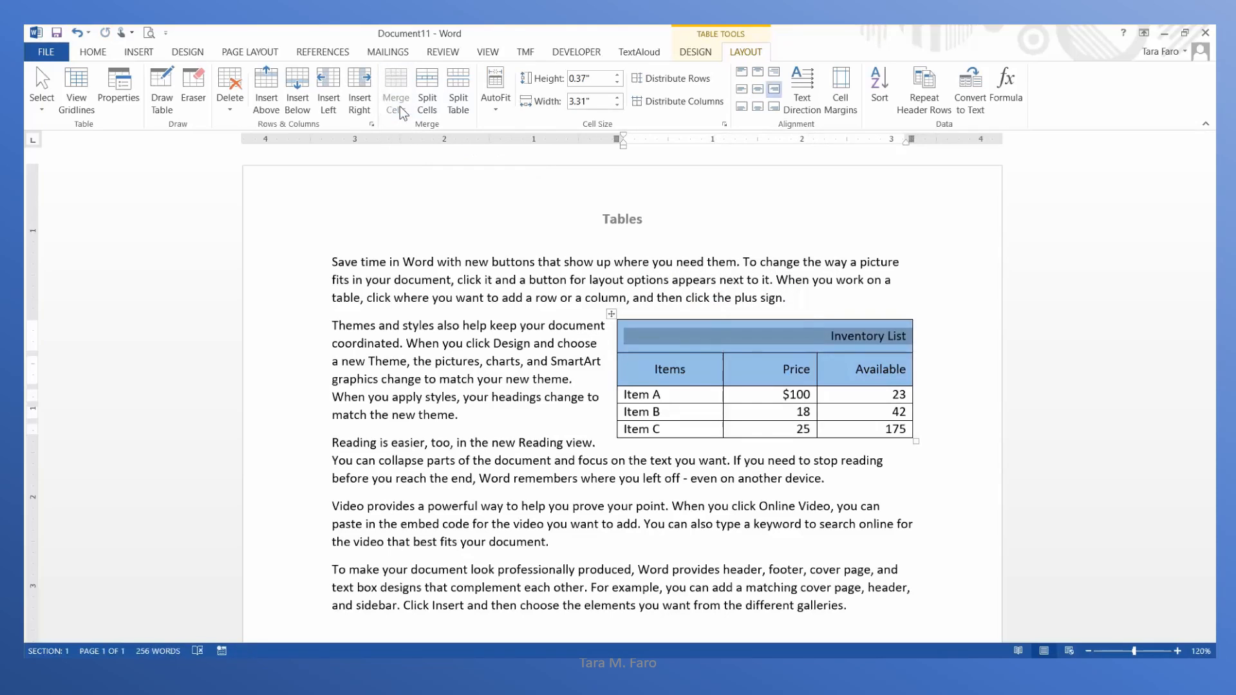
left_click(757, 93)
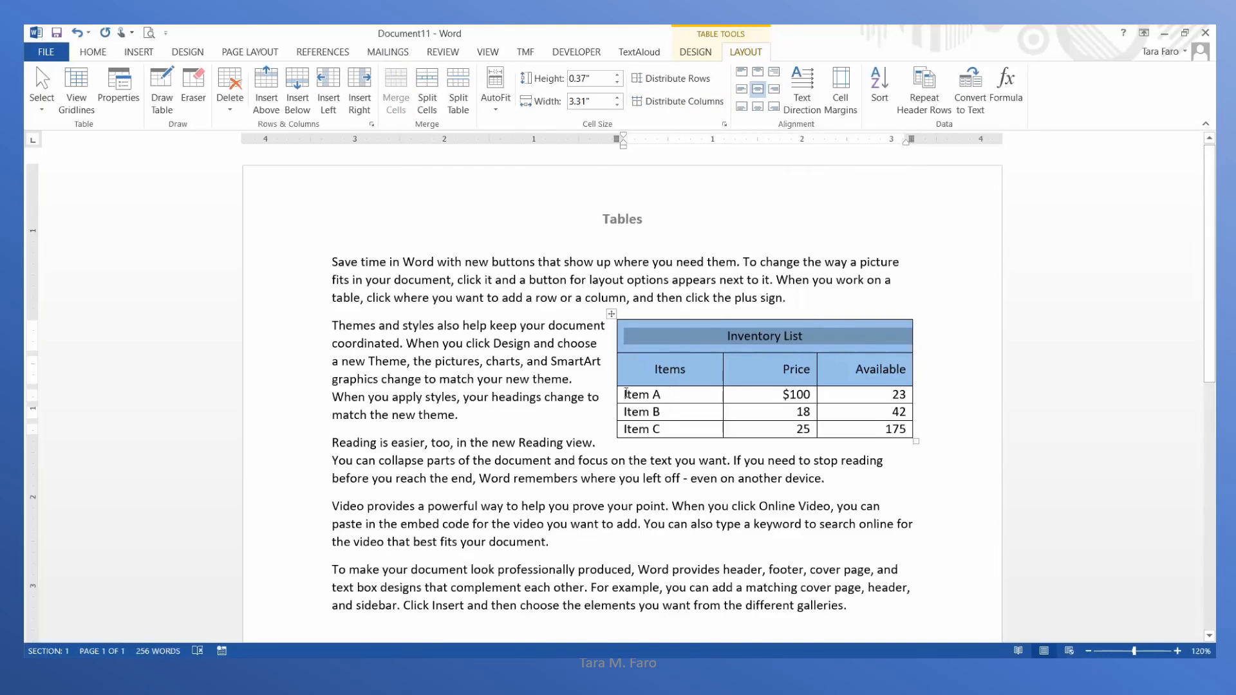
Split the Item A to Item C cells into 2 columns without merging the cells before the split
left_click_drag(626, 393, 682, 434)
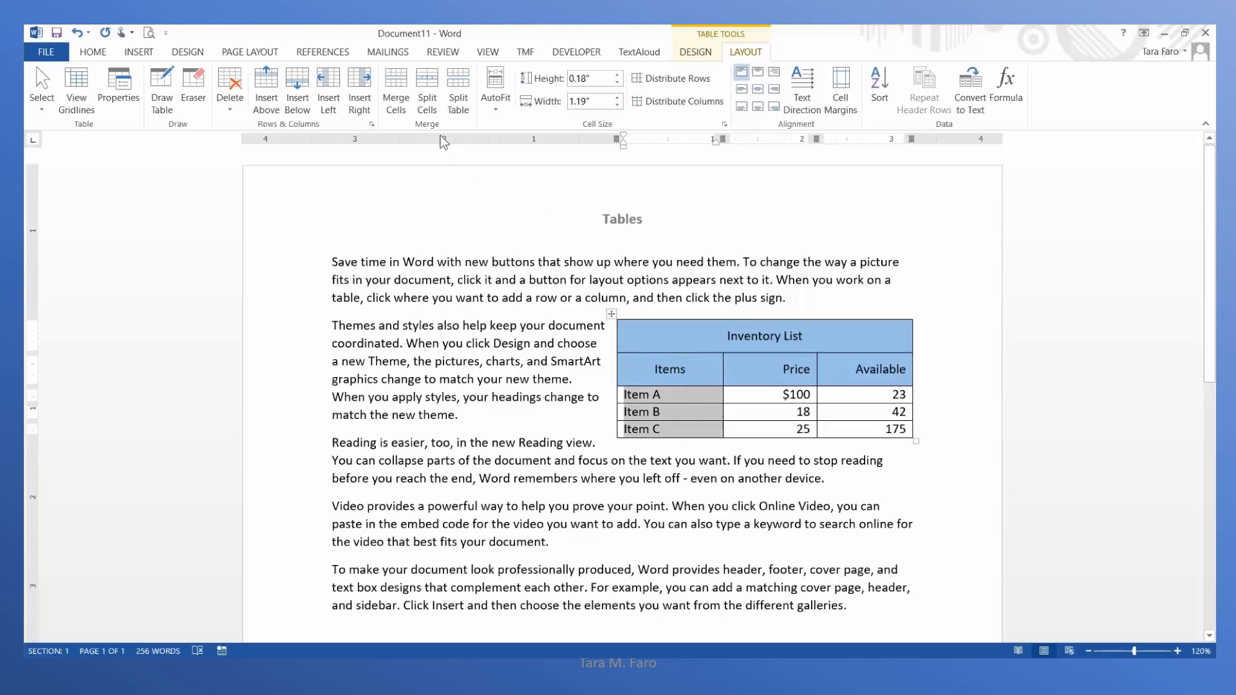
left_click(428, 103)
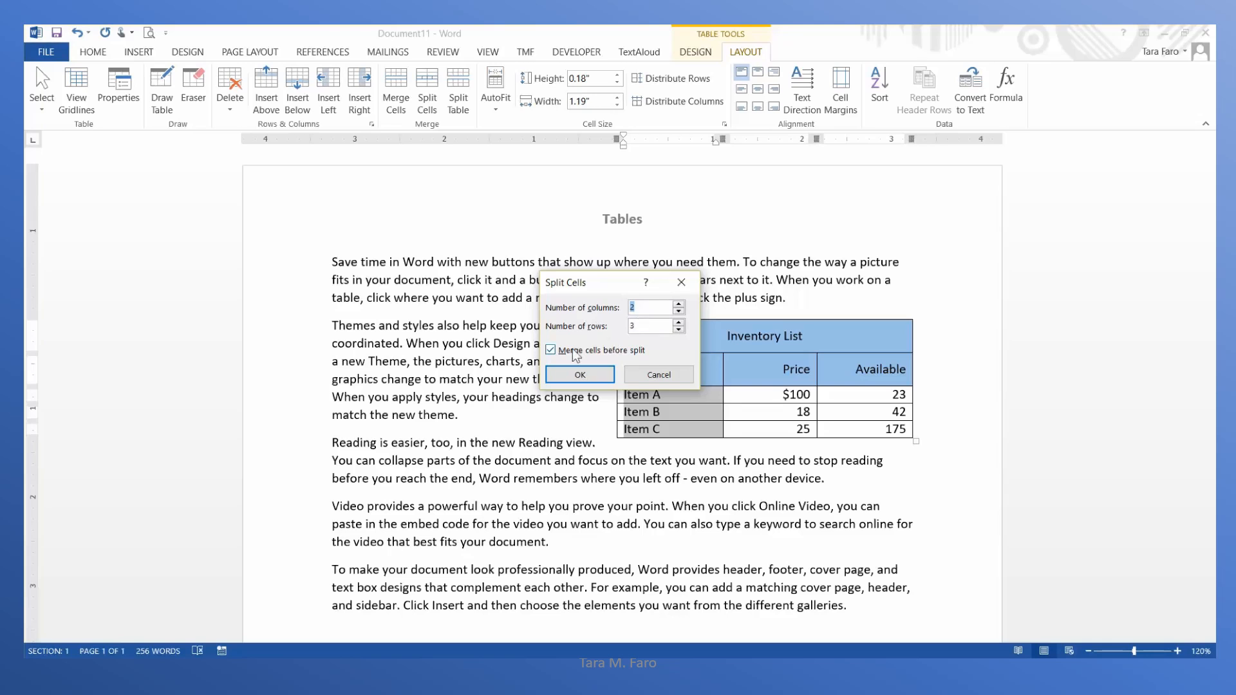
left_click(550, 351)
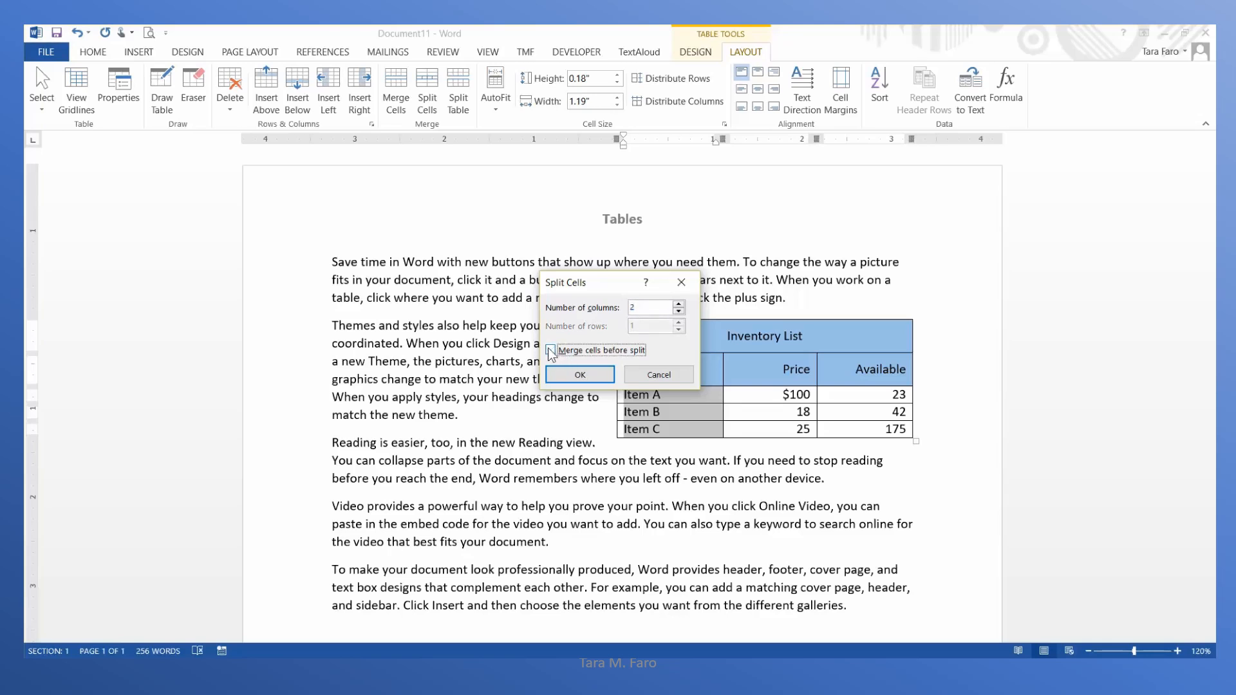
left_click(577, 380)
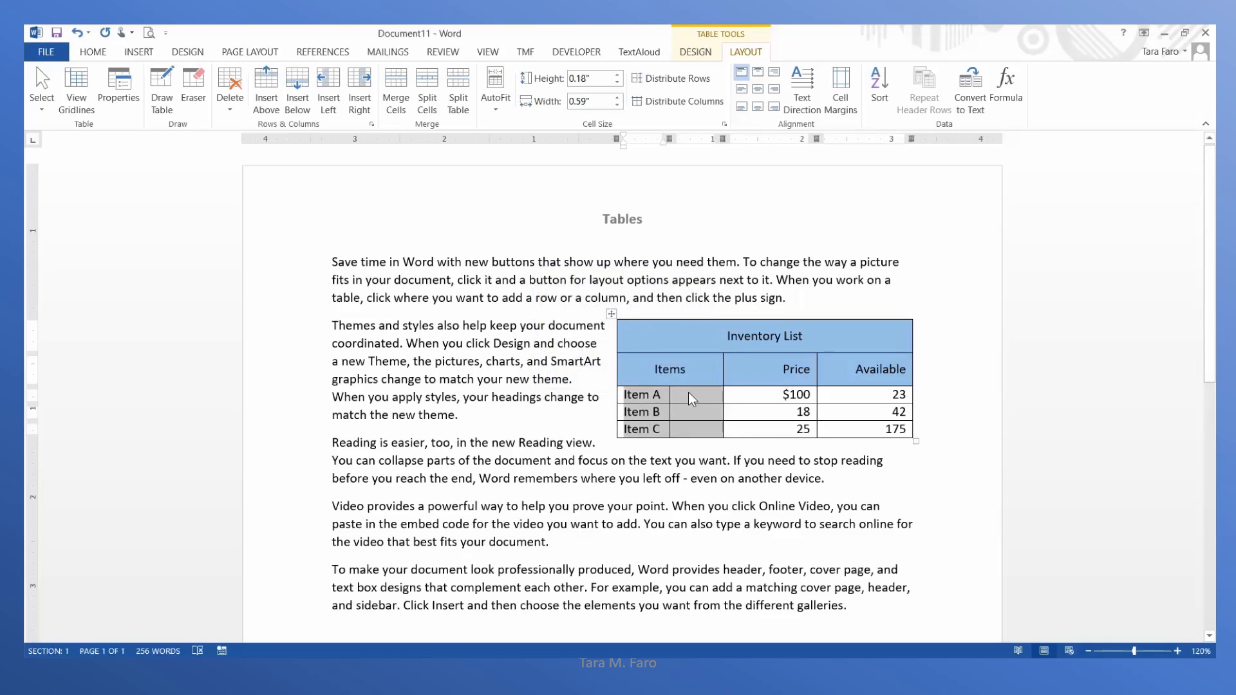
Enter Large, Small and Med in the new cells beside Item A, Item B and Item C
left_click(694, 392)
type("Large")
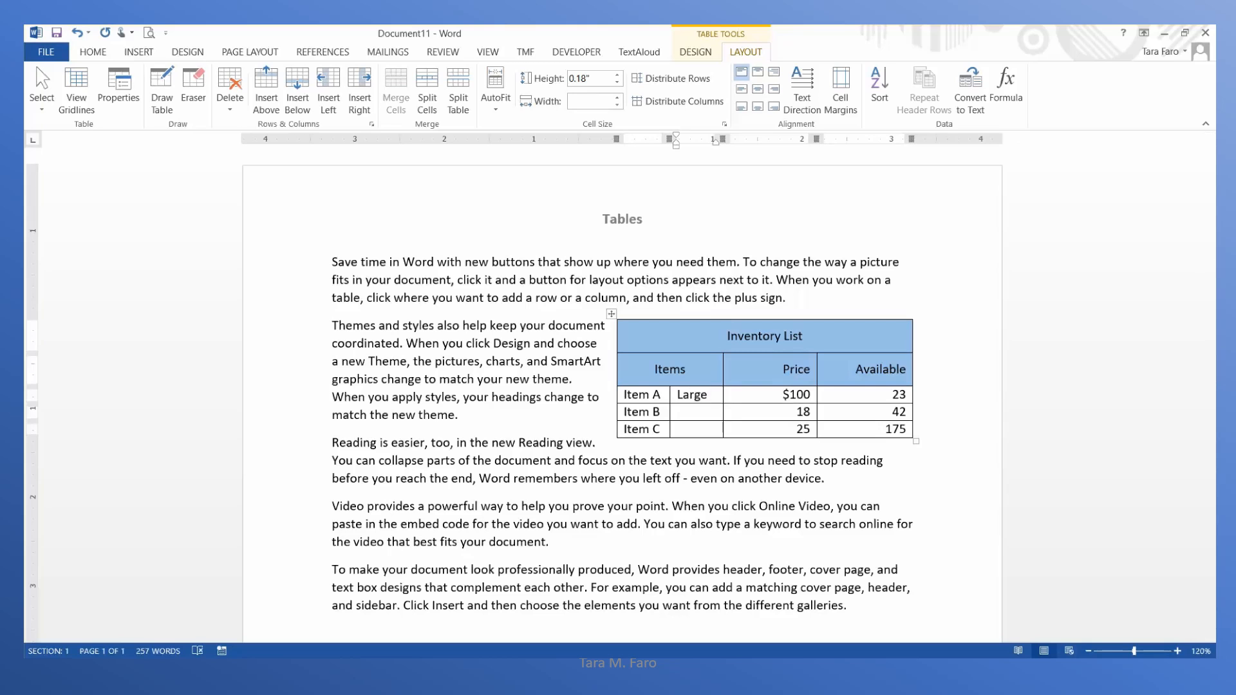
type("Small")
type("Med")
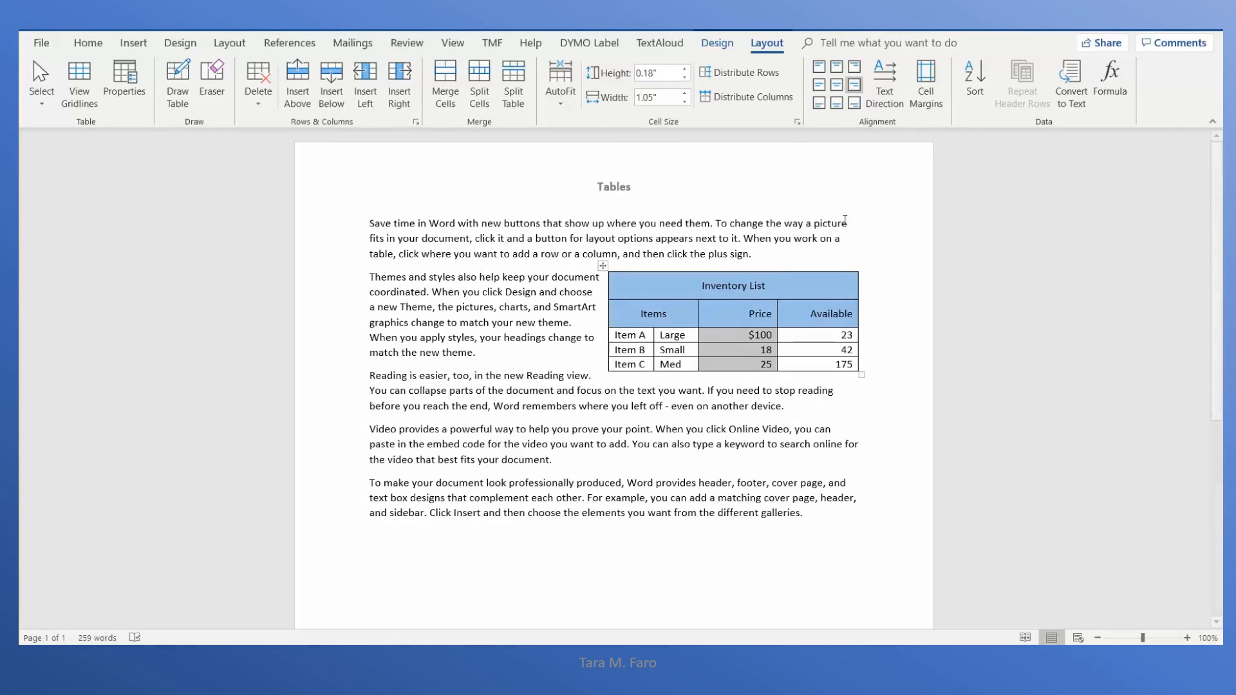
Sort the item rows by Column 3 (Price) as Number in ascending order
left_click(975, 88)
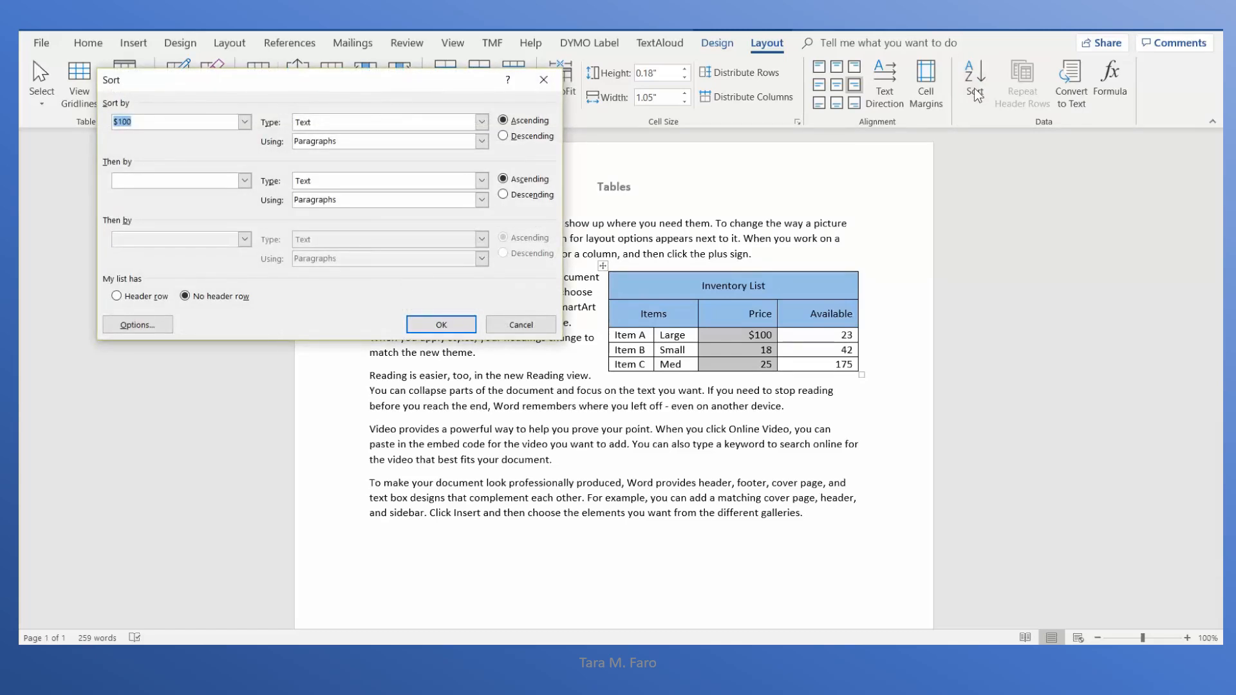
left_click(242, 127)
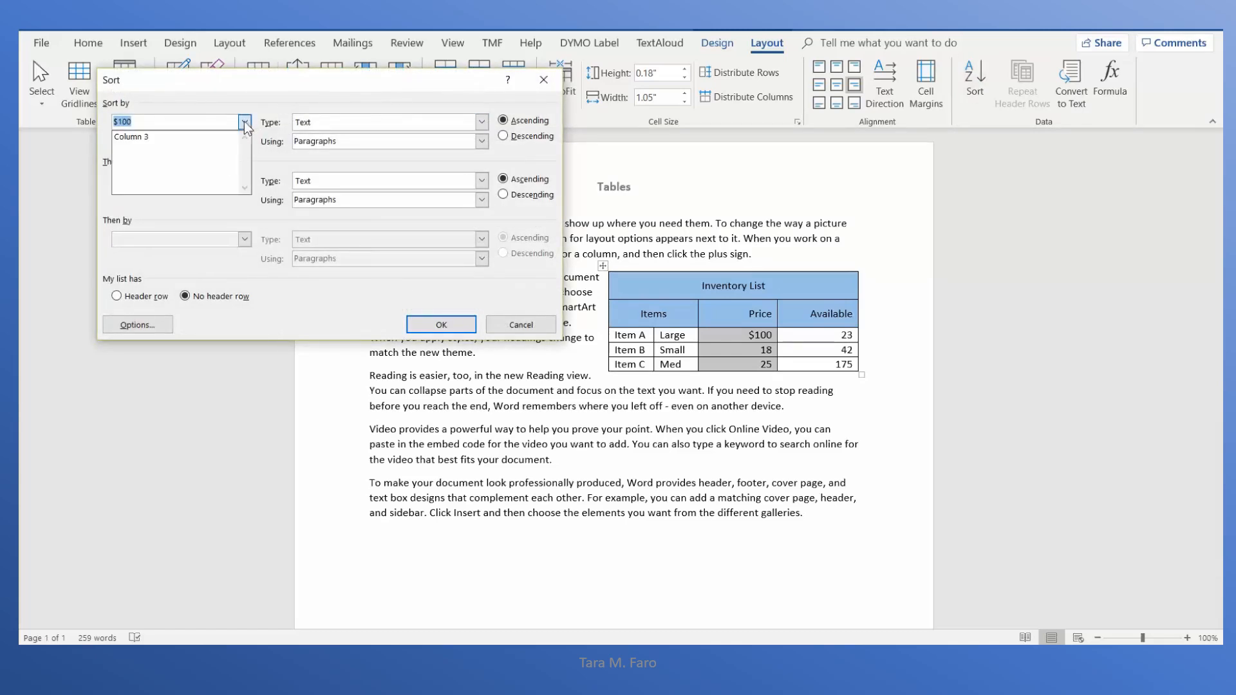
left_click(142, 138)
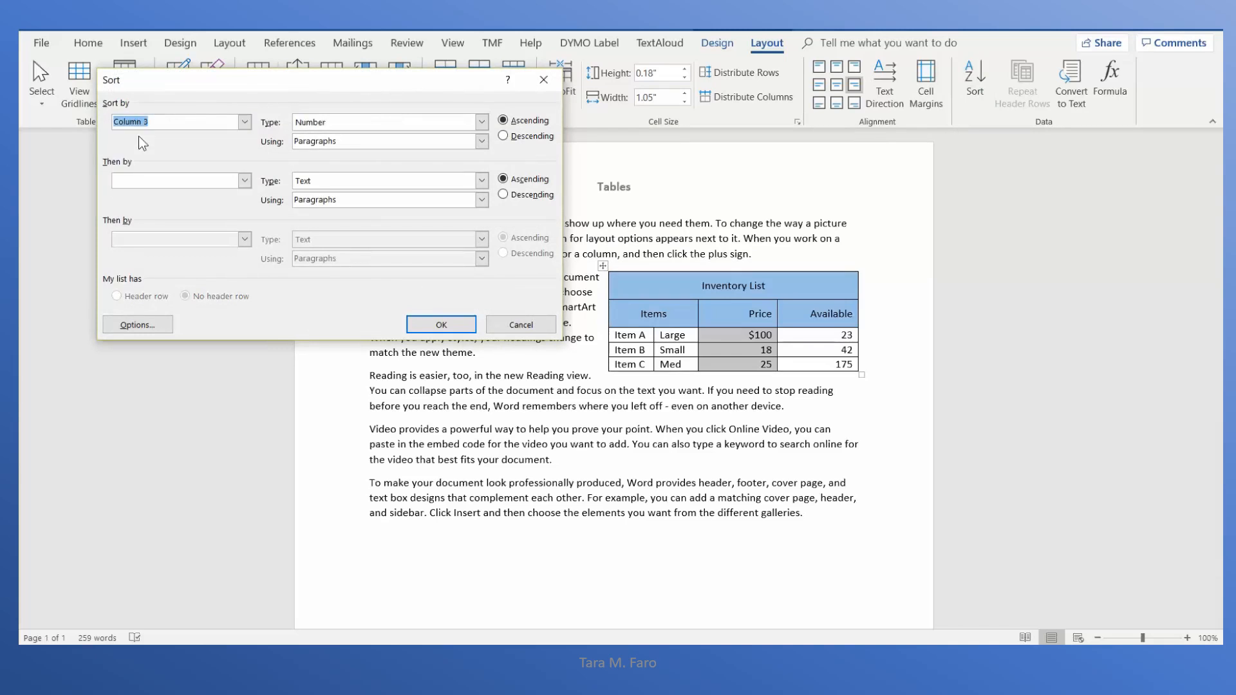
left_click(481, 123)
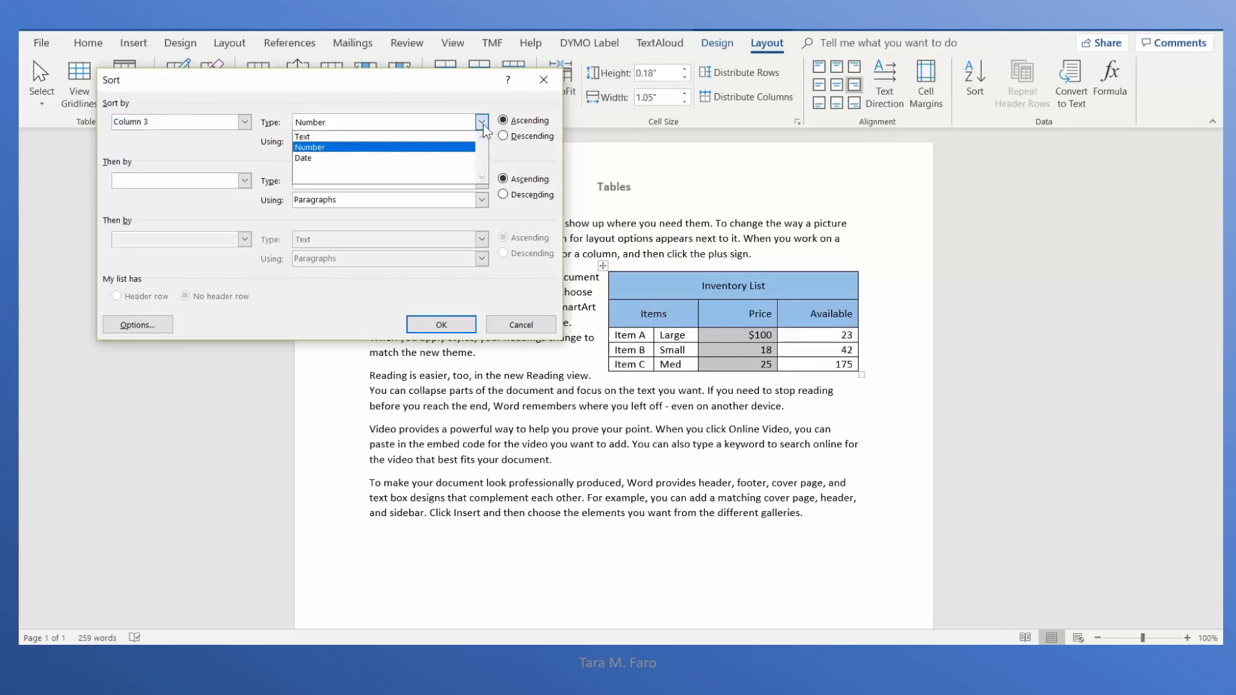
left_click(425, 148)
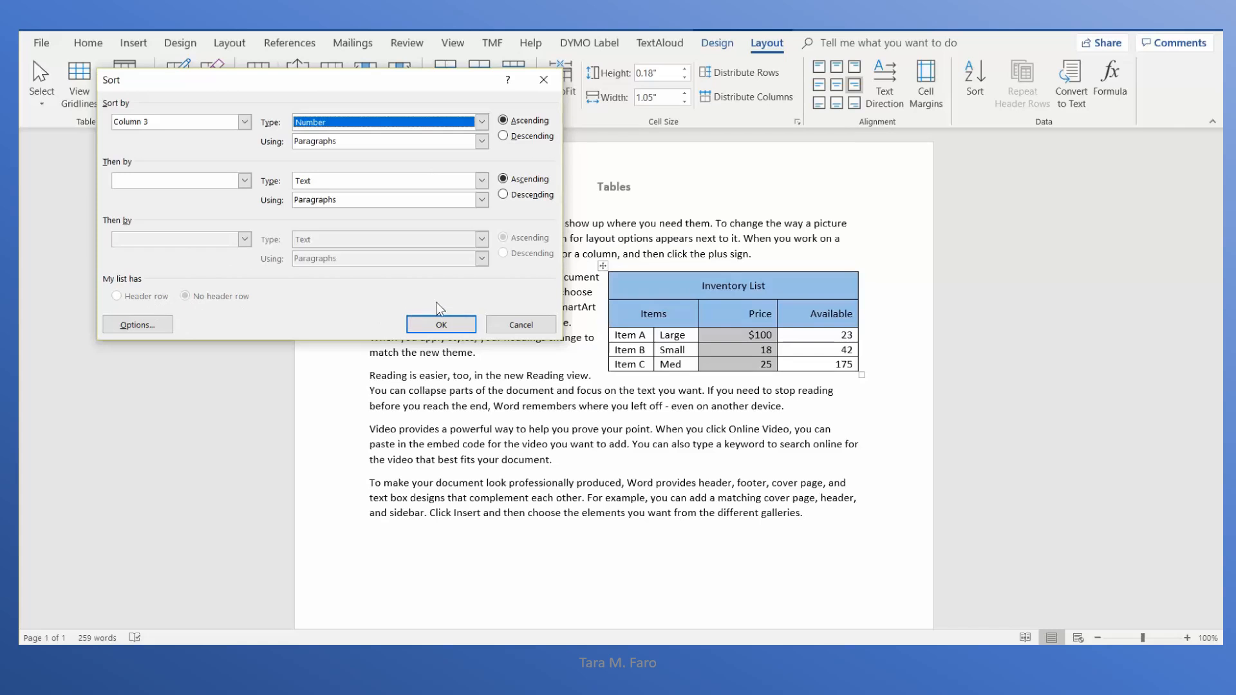
left_click(416, 324)
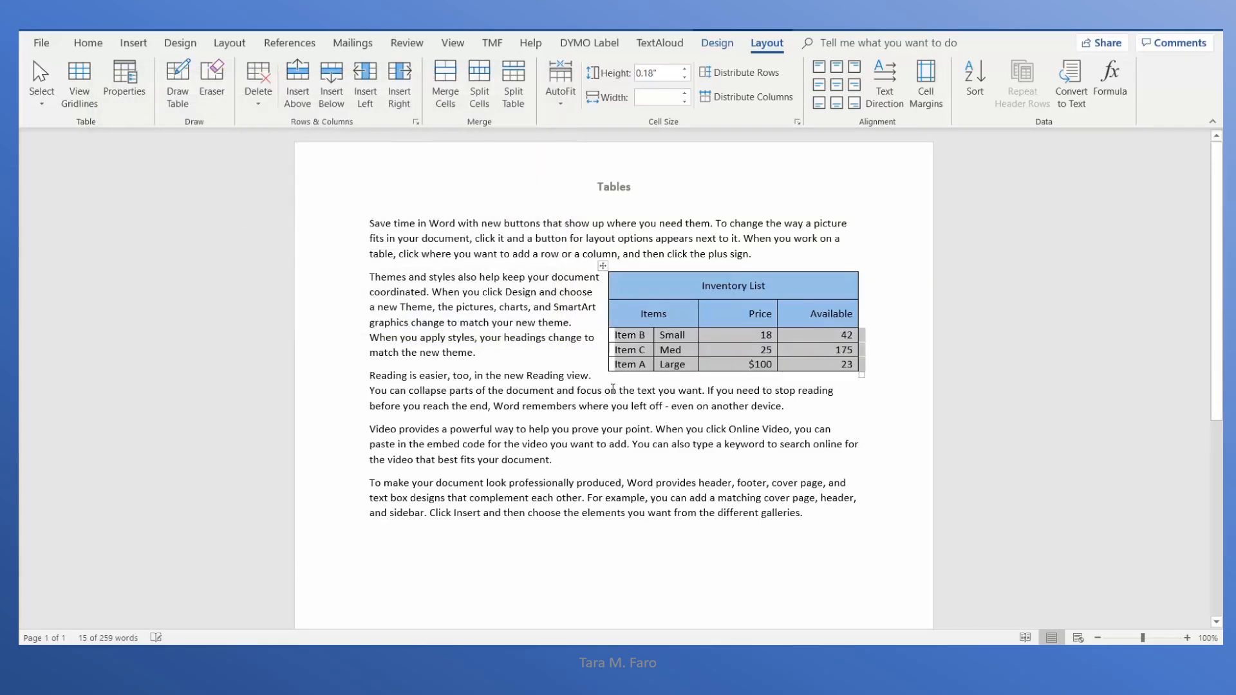
left_click_drag(709, 390, 725, 335)
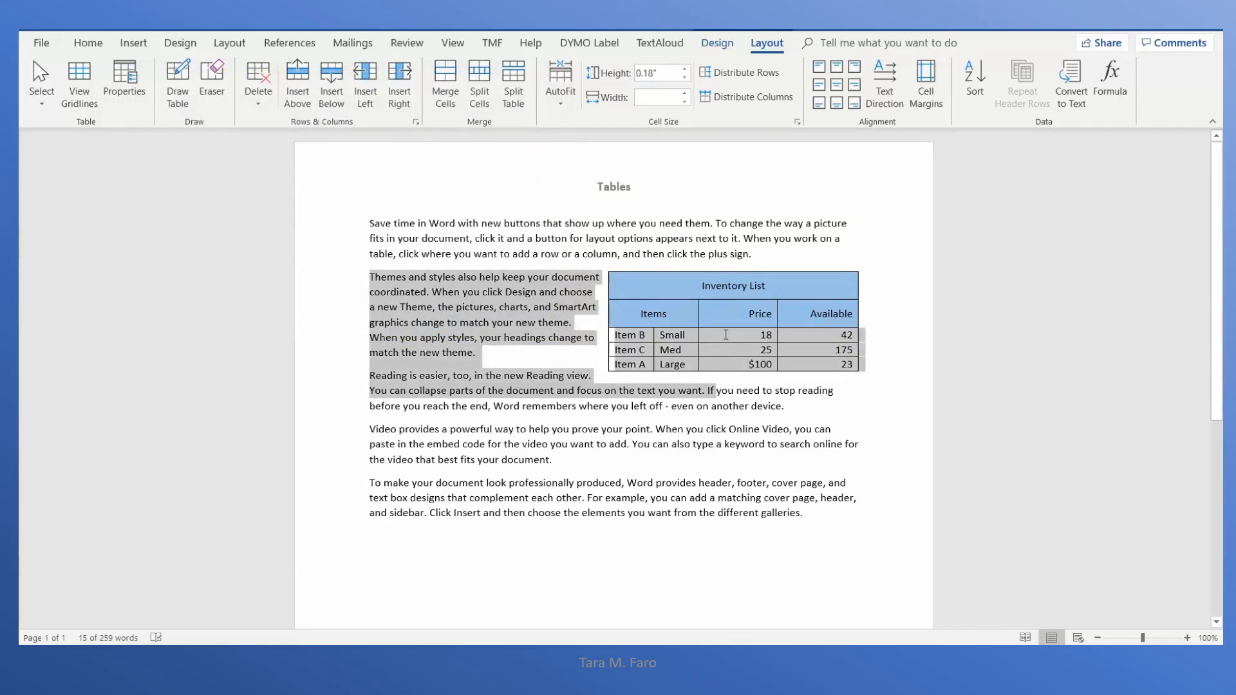
left_click(725, 335)
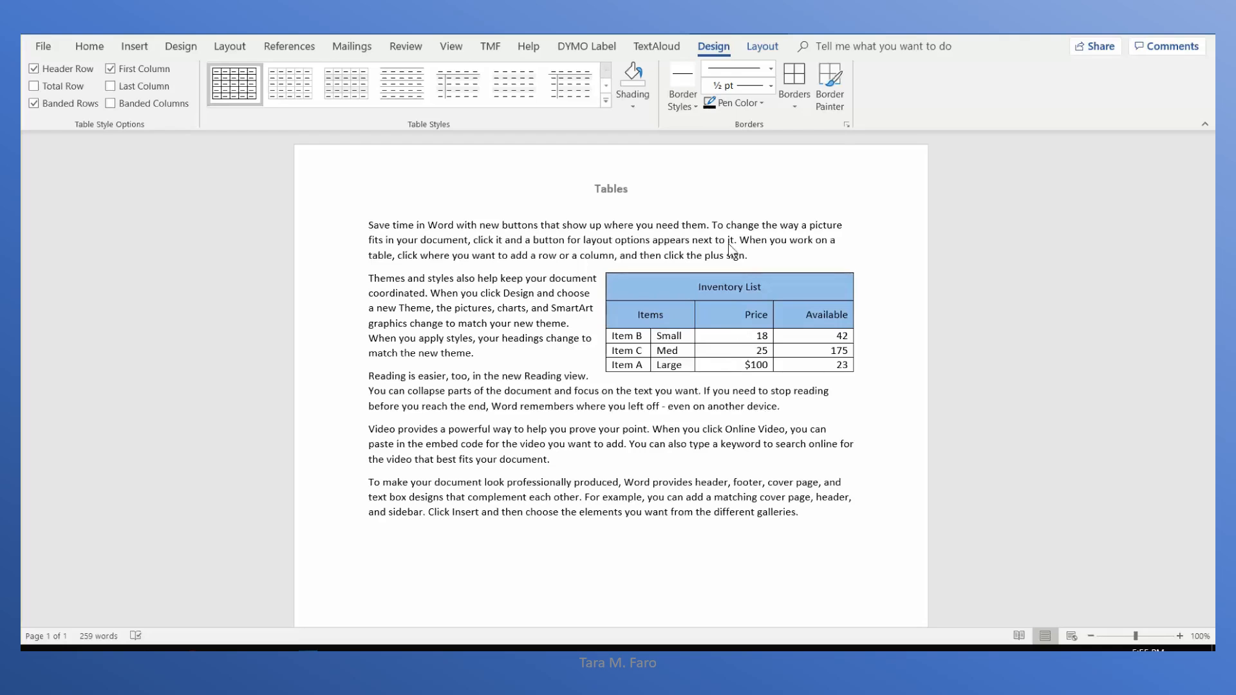
Paint the top and bottom borders of the Inventory List row with a green theme border style
left_click(693, 110)
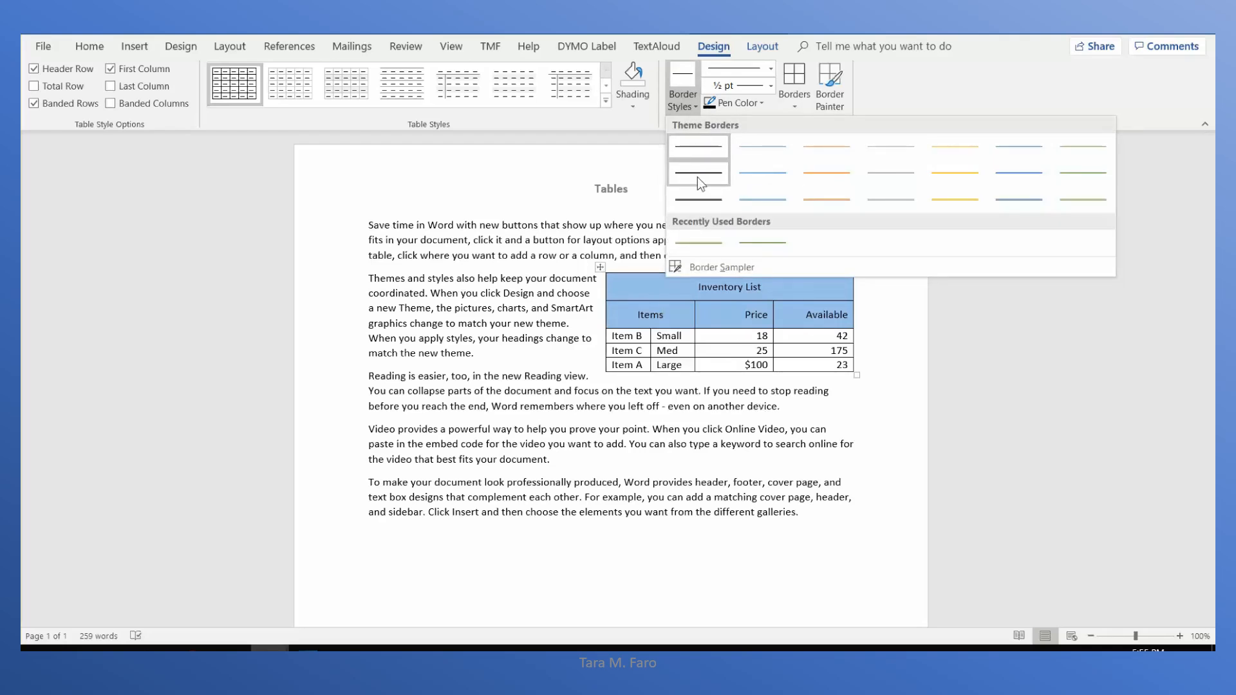
left_click(1069, 199)
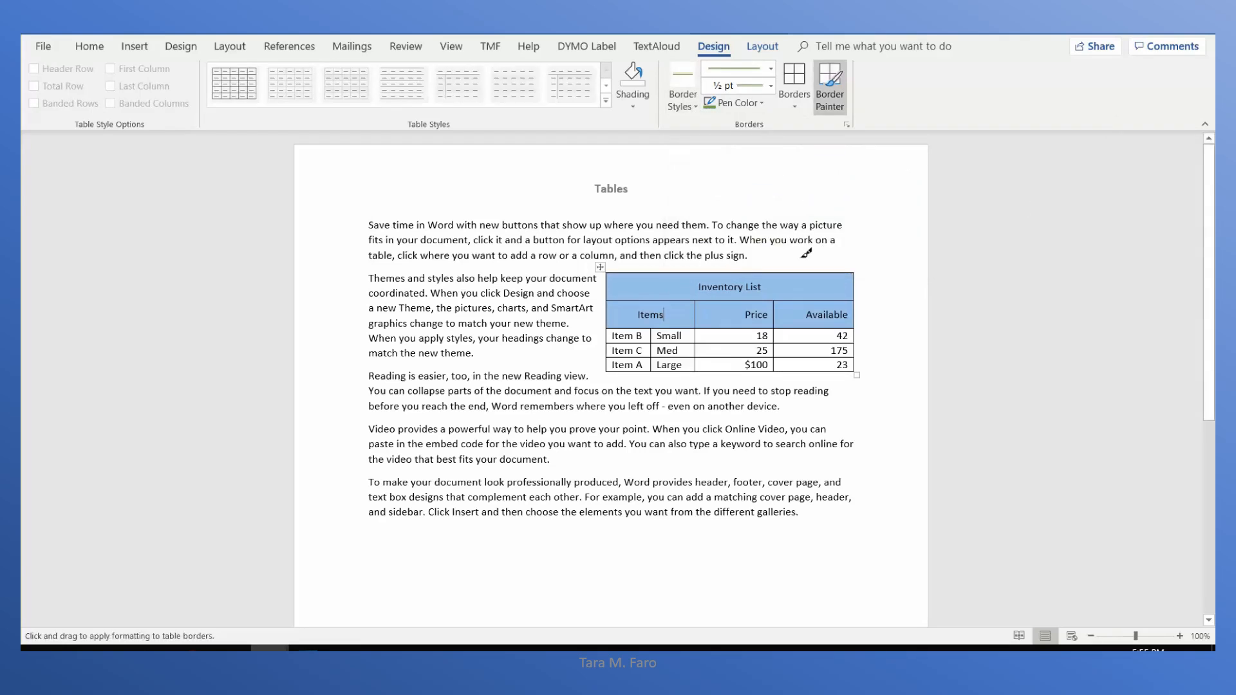
left_click(770, 273)
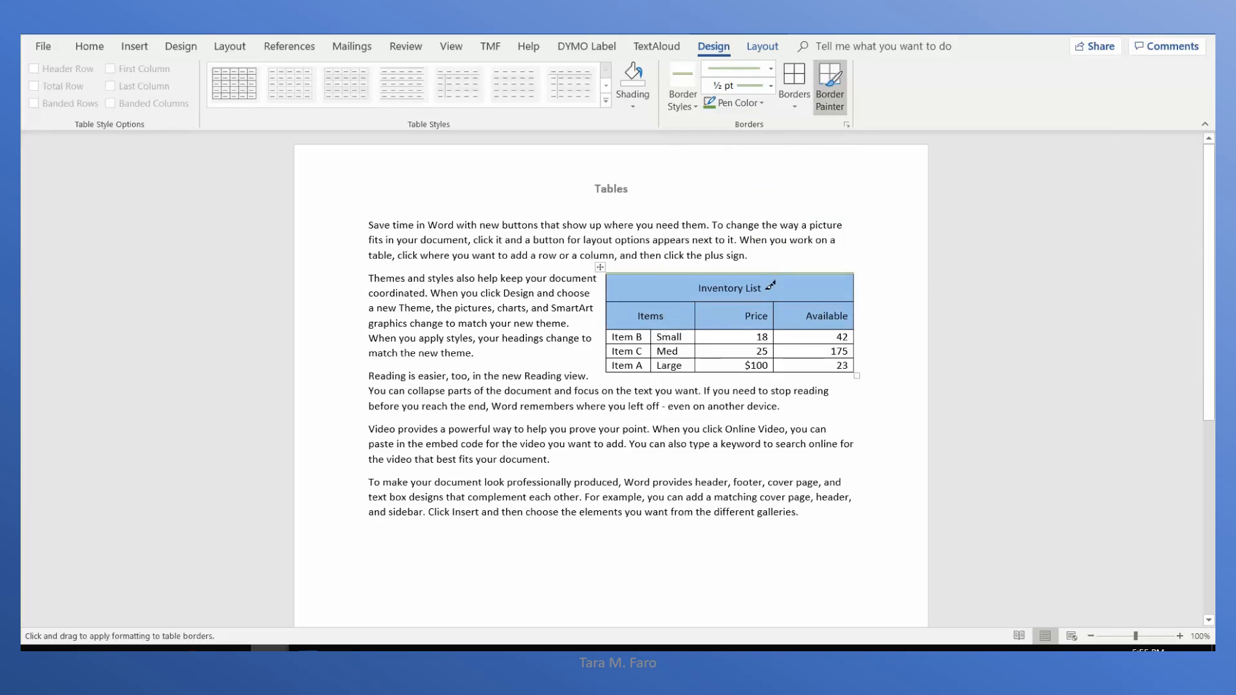
left_click(770, 296)
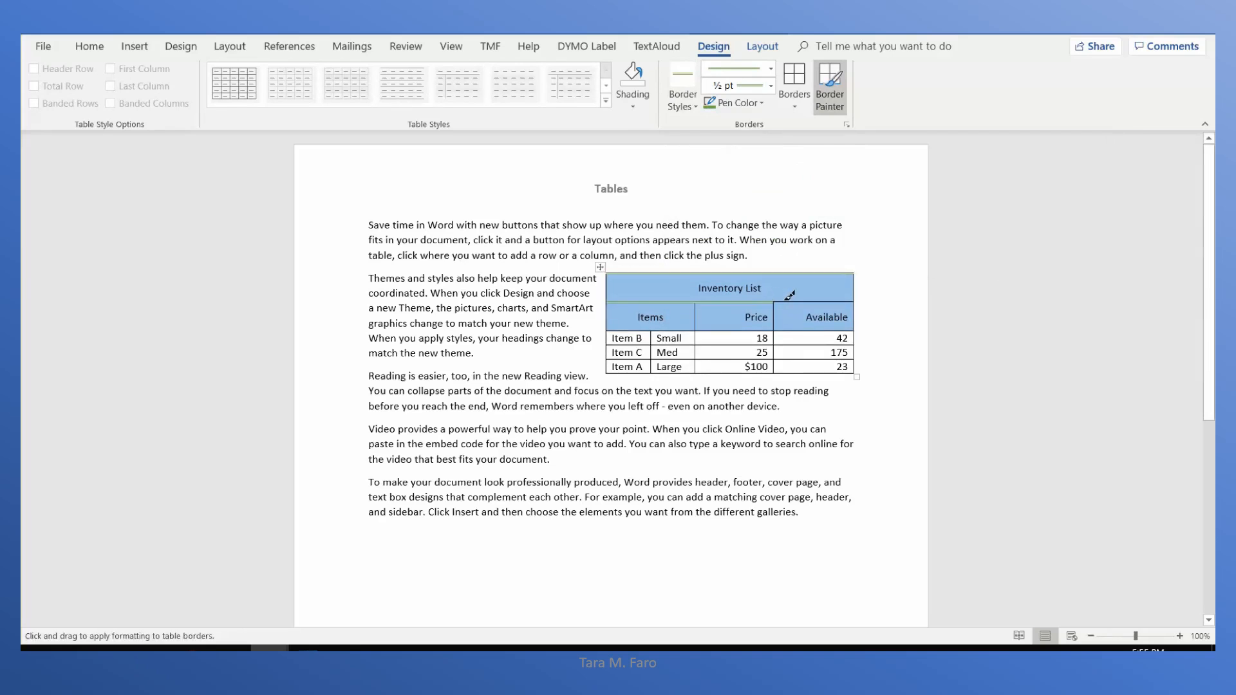
left_click(796, 296)
key("Escape")
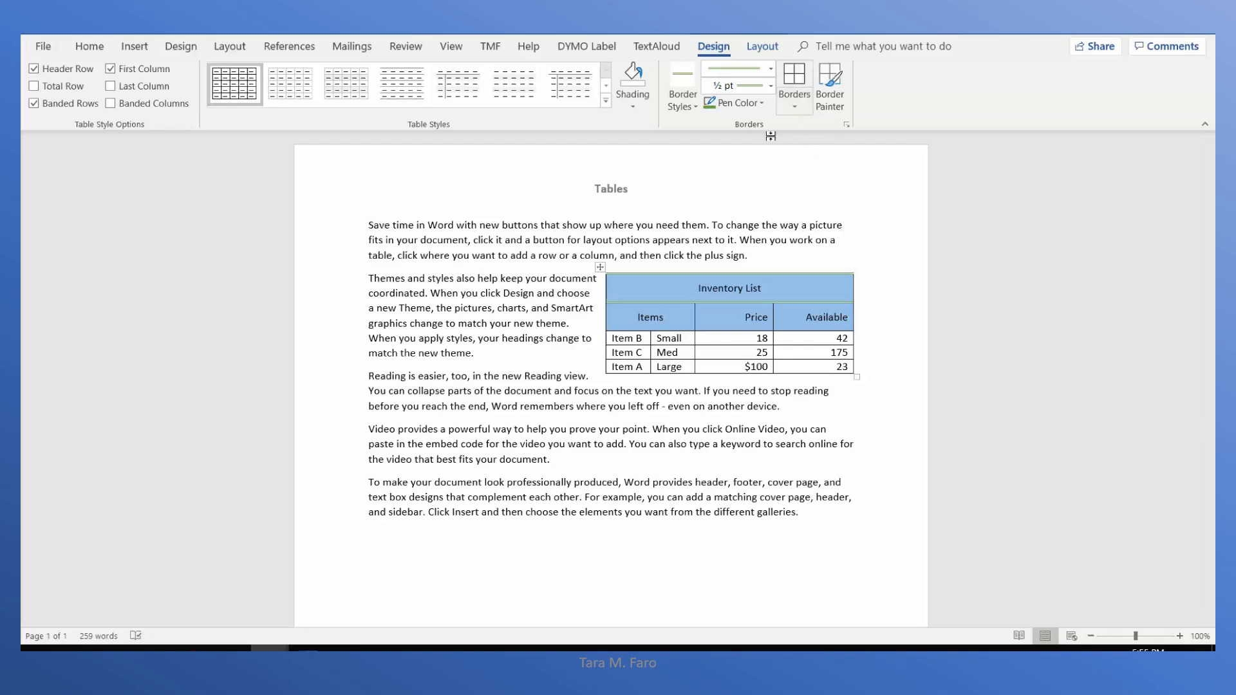
Apply the green border style to the outside borders of the whole table
left_click(600, 266)
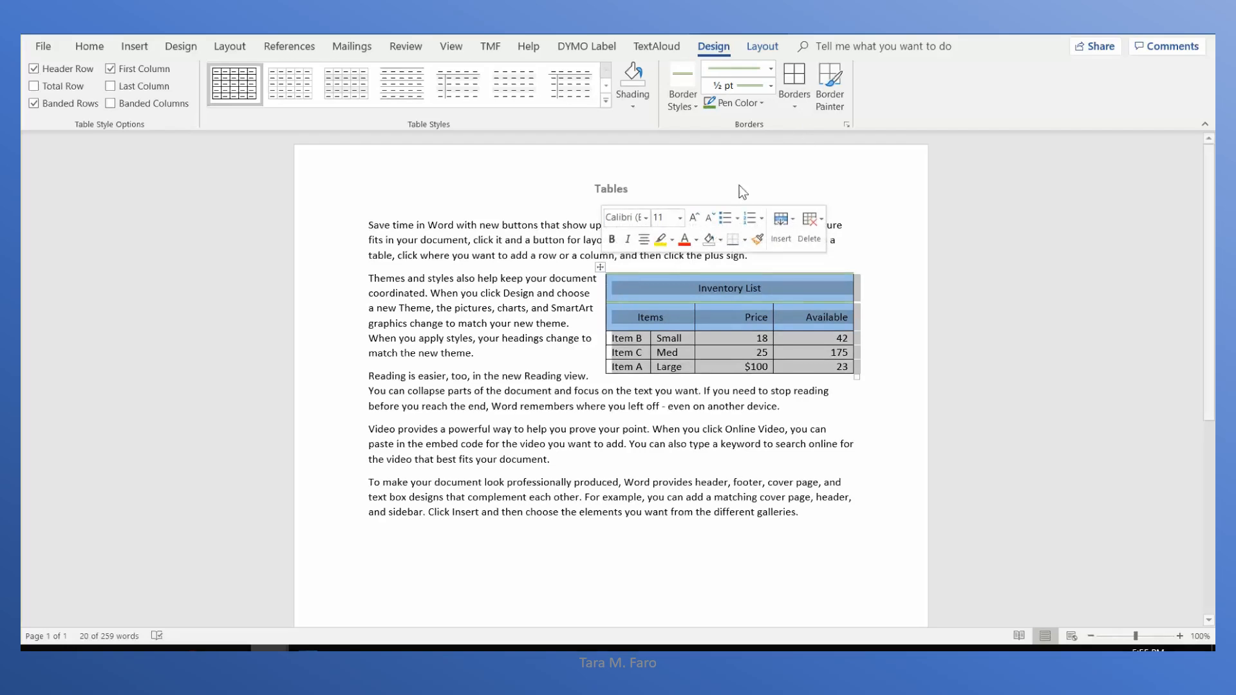
left_click(797, 108)
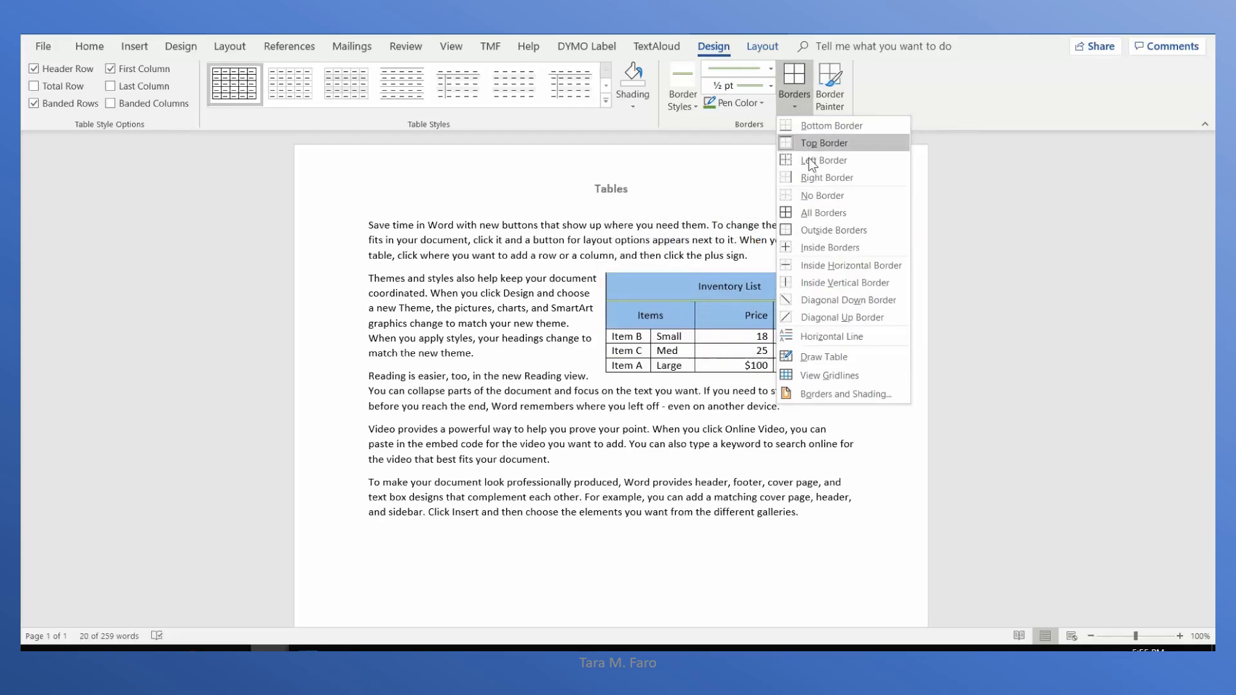
left_click(842, 233)
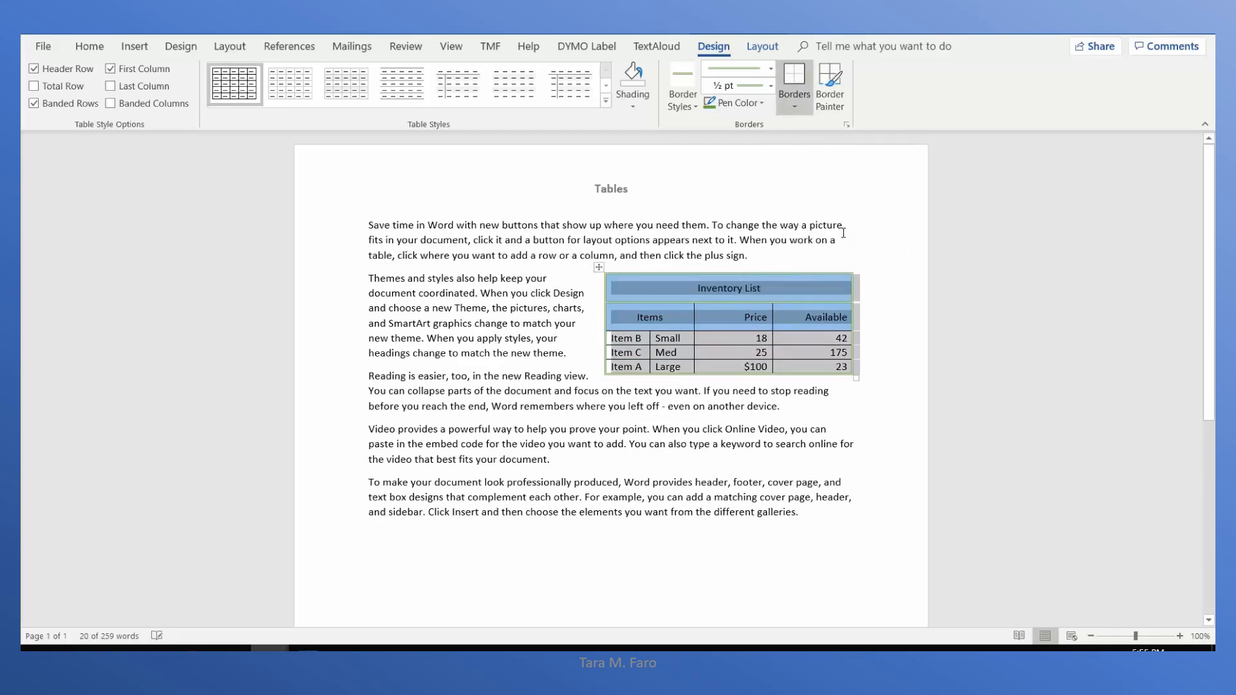
left_click(818, 255)
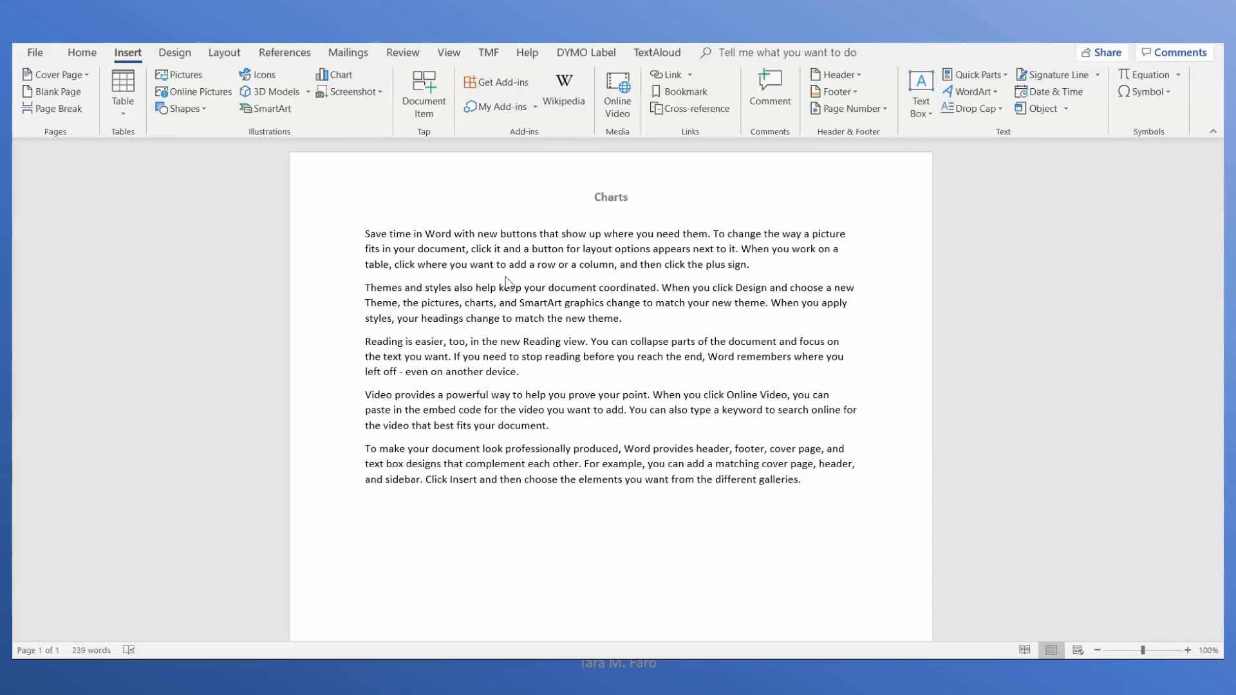
Preview the line, pie and bar chart types, and insert a 3-D Clustered Column chart in the Charts document
left_click(340, 77)
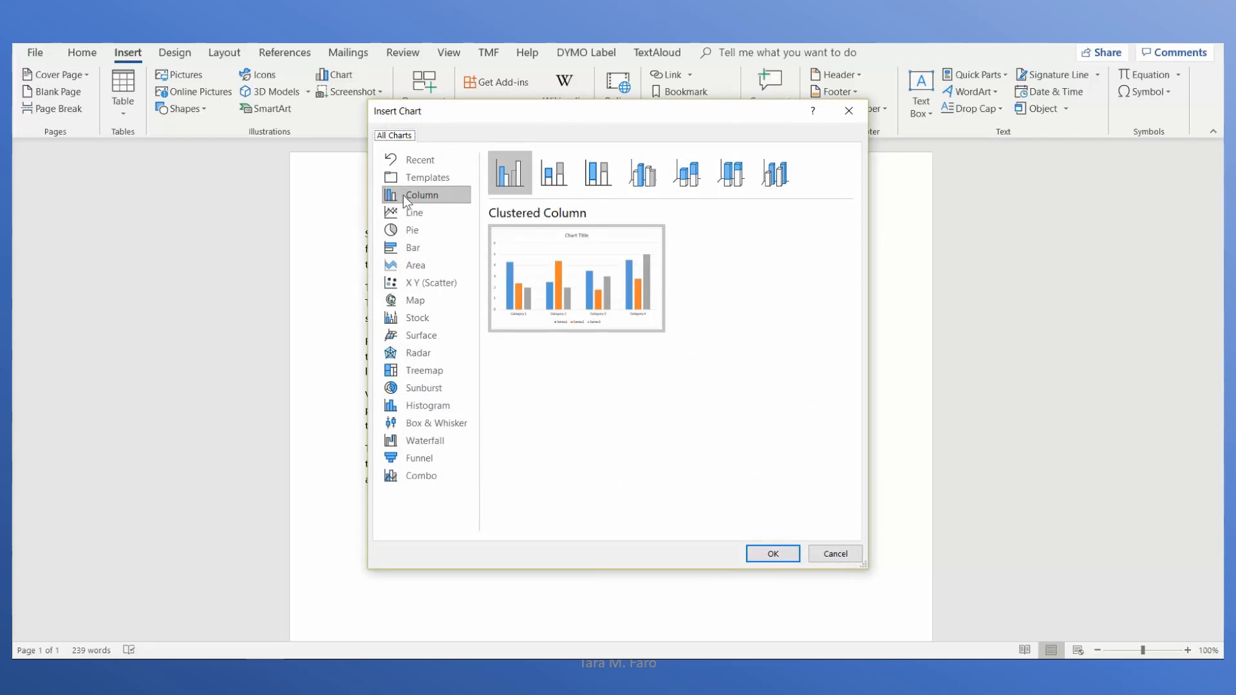
left_click(404, 211)
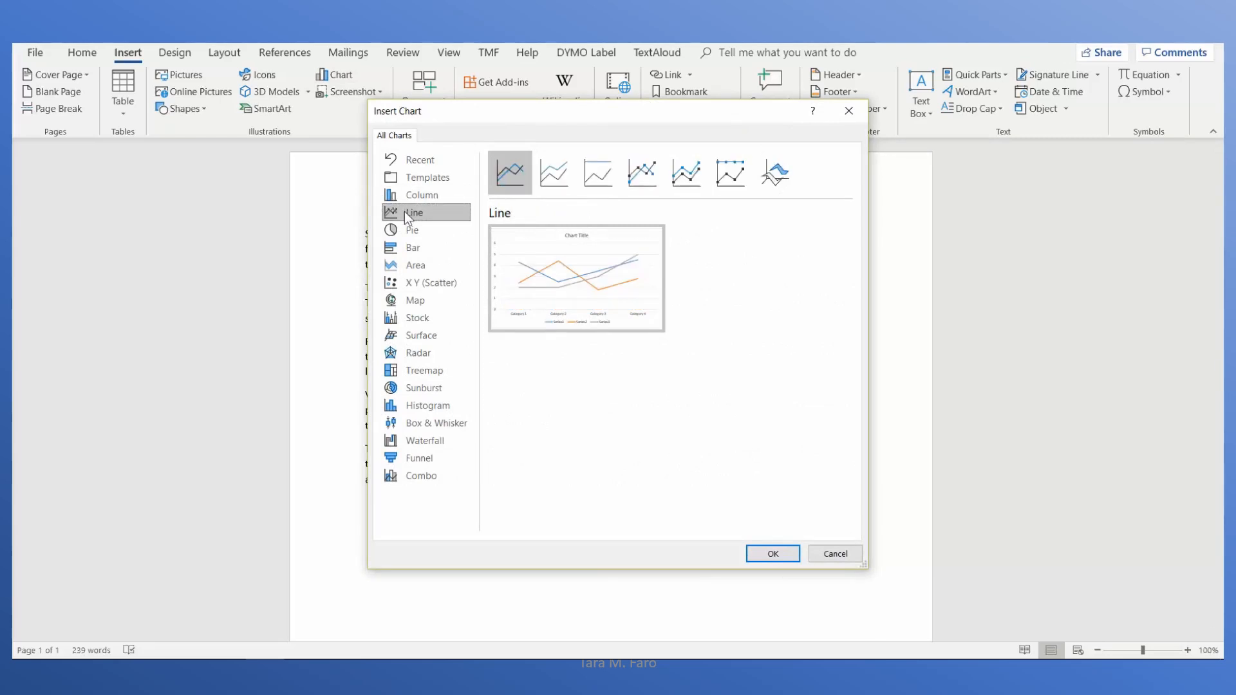
left_click(405, 229)
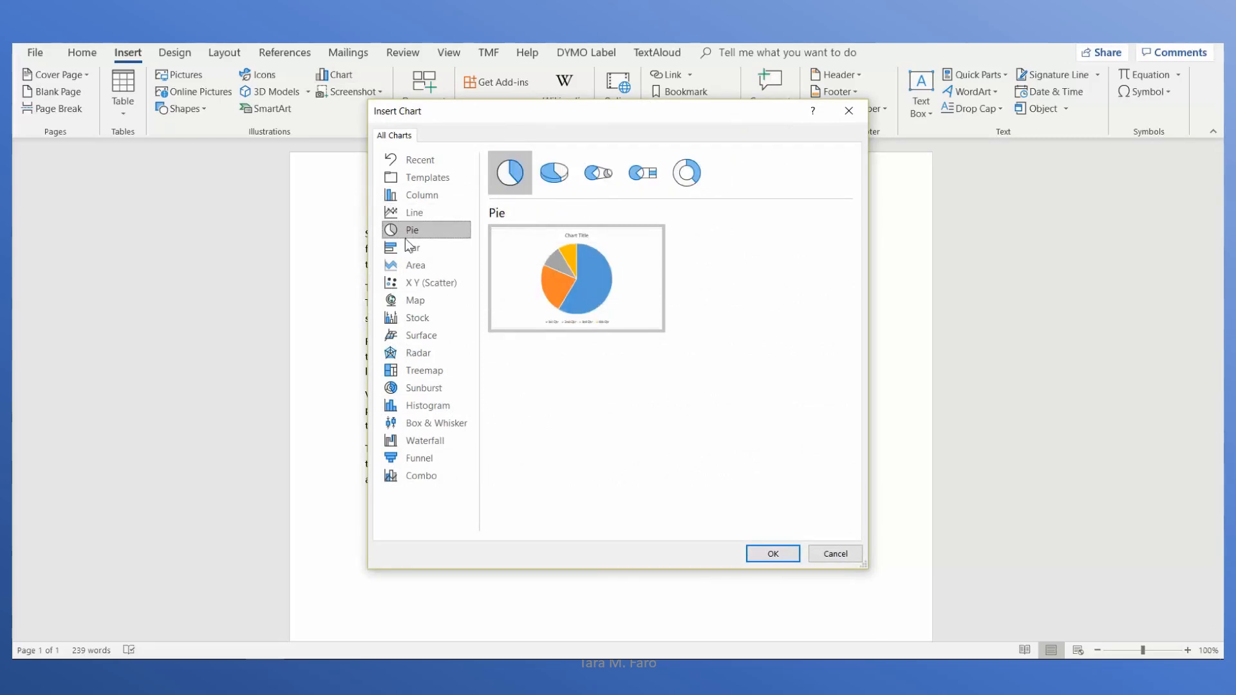
left_click(406, 247)
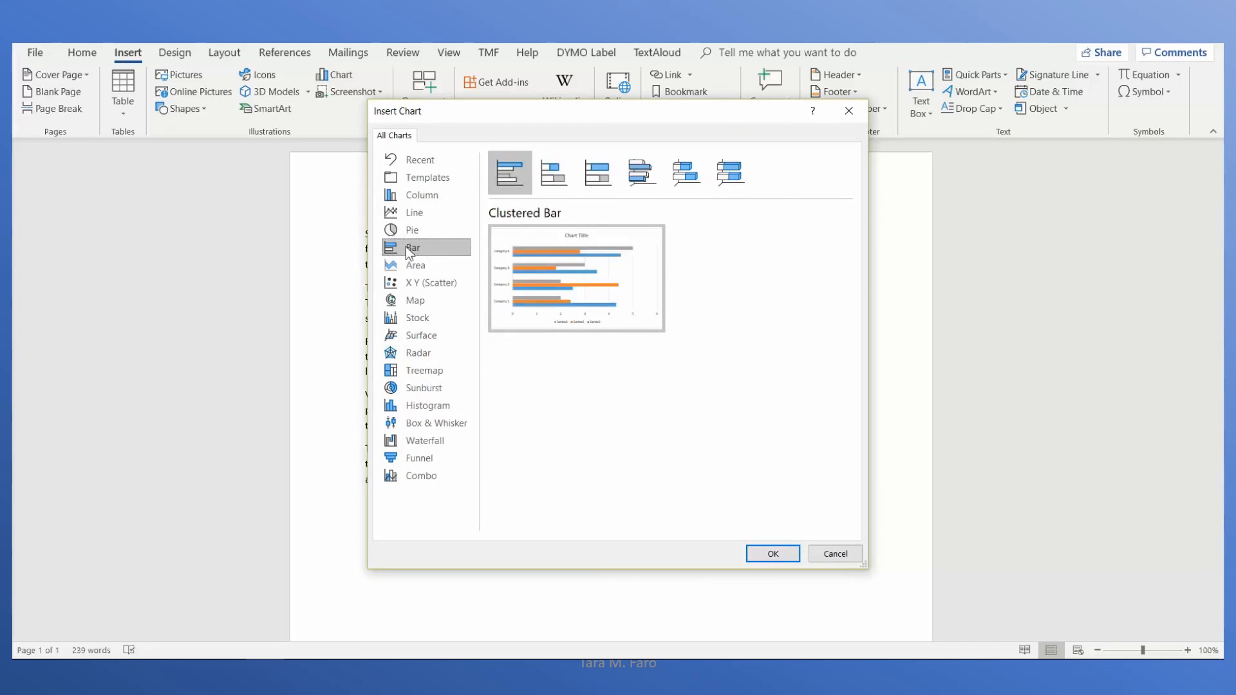
left_click(427, 195)
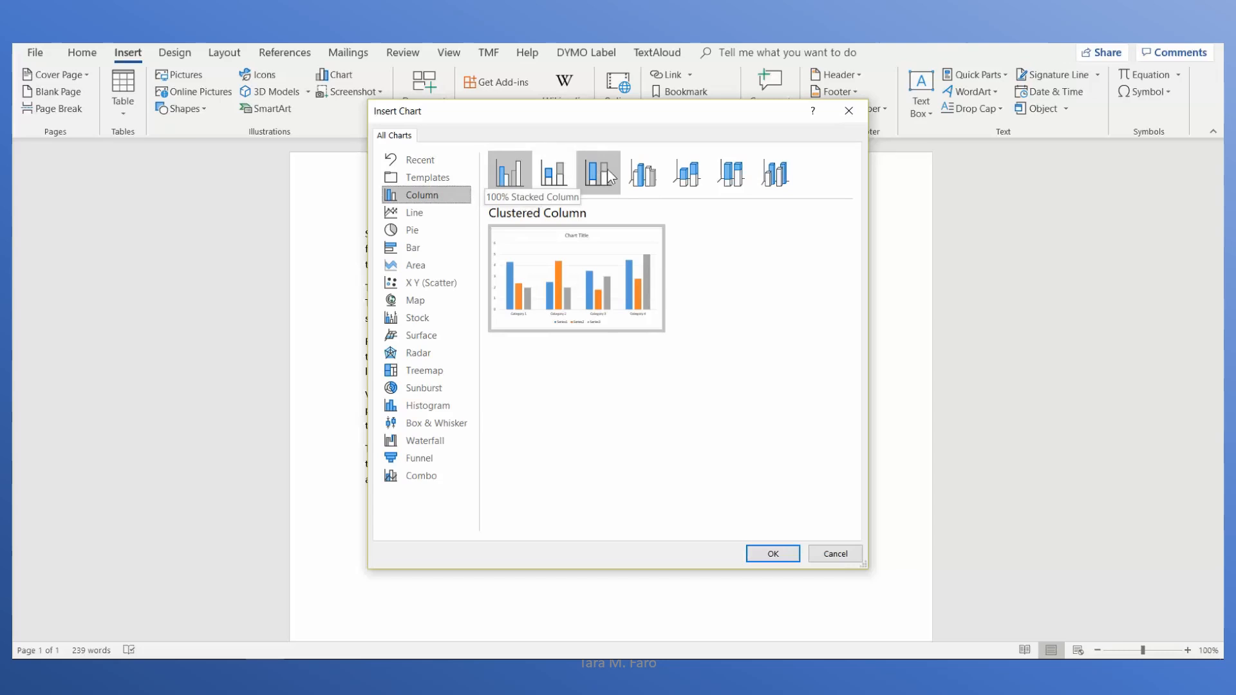
left_click(643, 175)
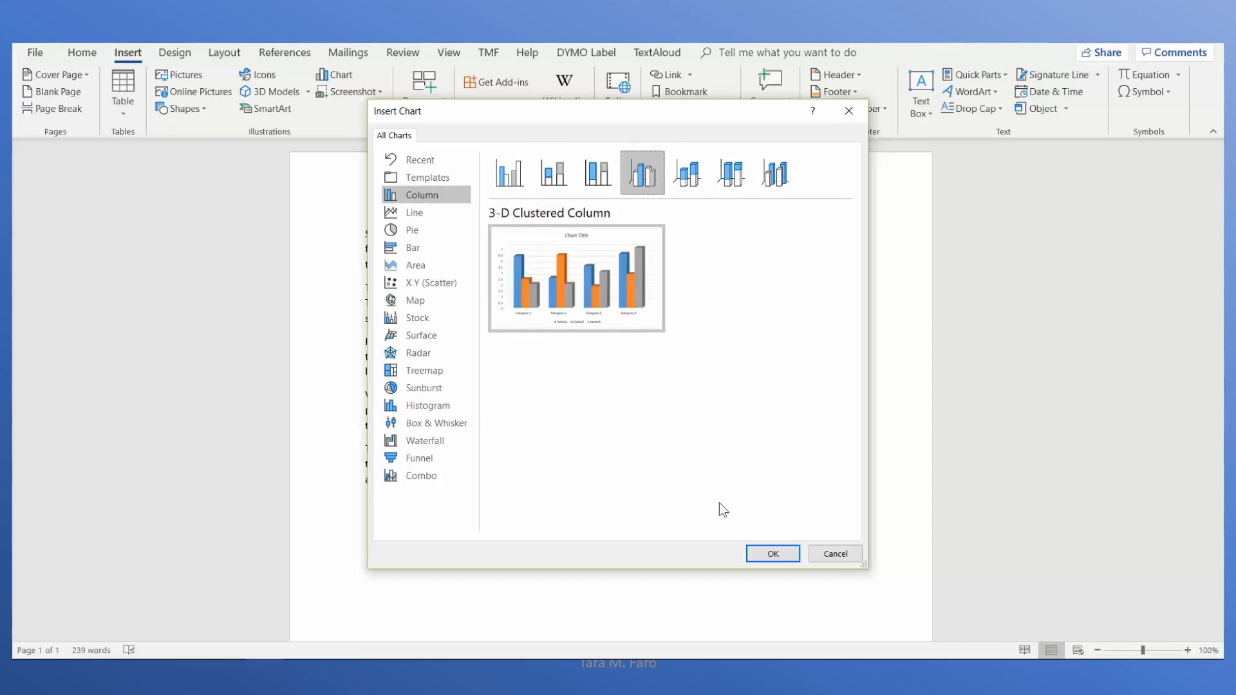
left_click(761, 556)
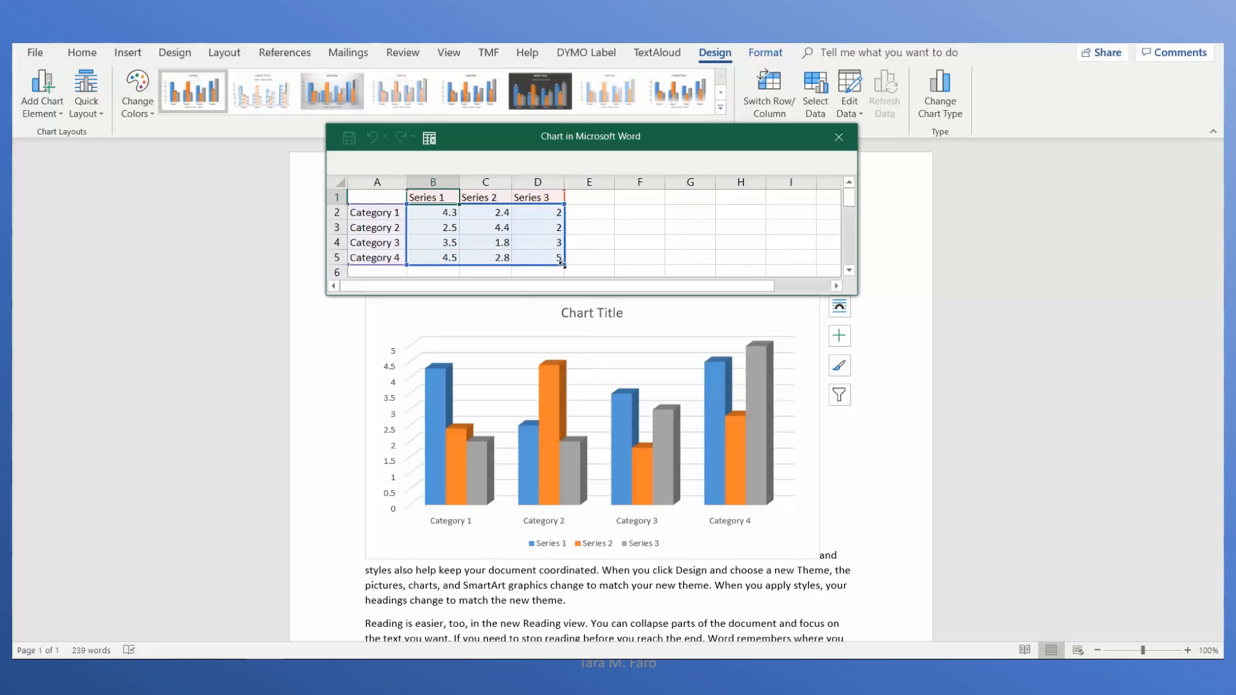
Shrink the chart's data range to leave out the Series 3 column
left_click_drag(545, 259, 526, 258)
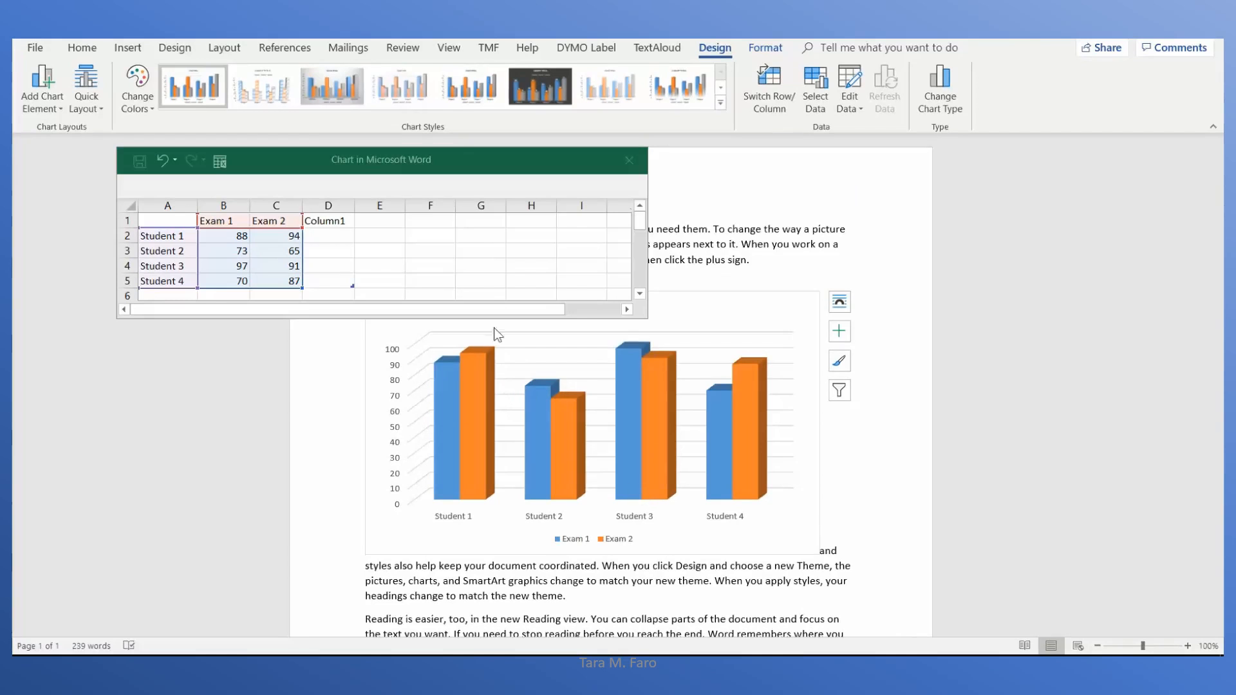
Close the chart's data sheet and shrink the chart to about two thirds of its width
left_click(630, 161)
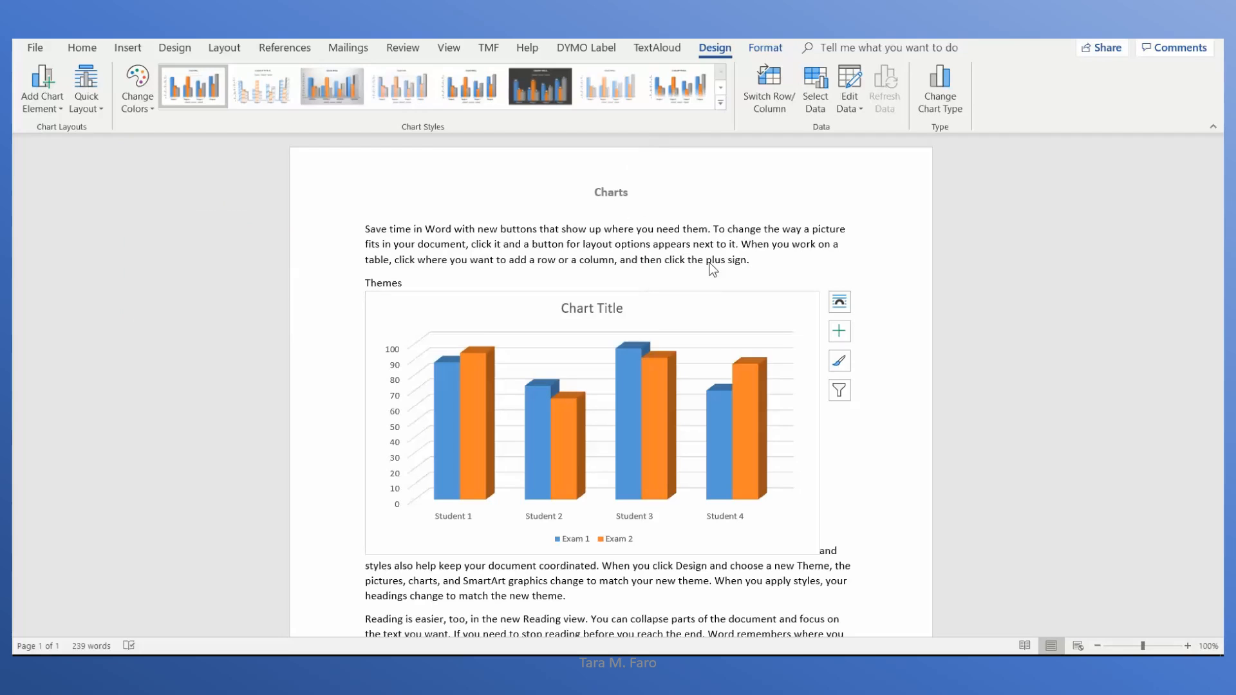
left_click(732, 307)
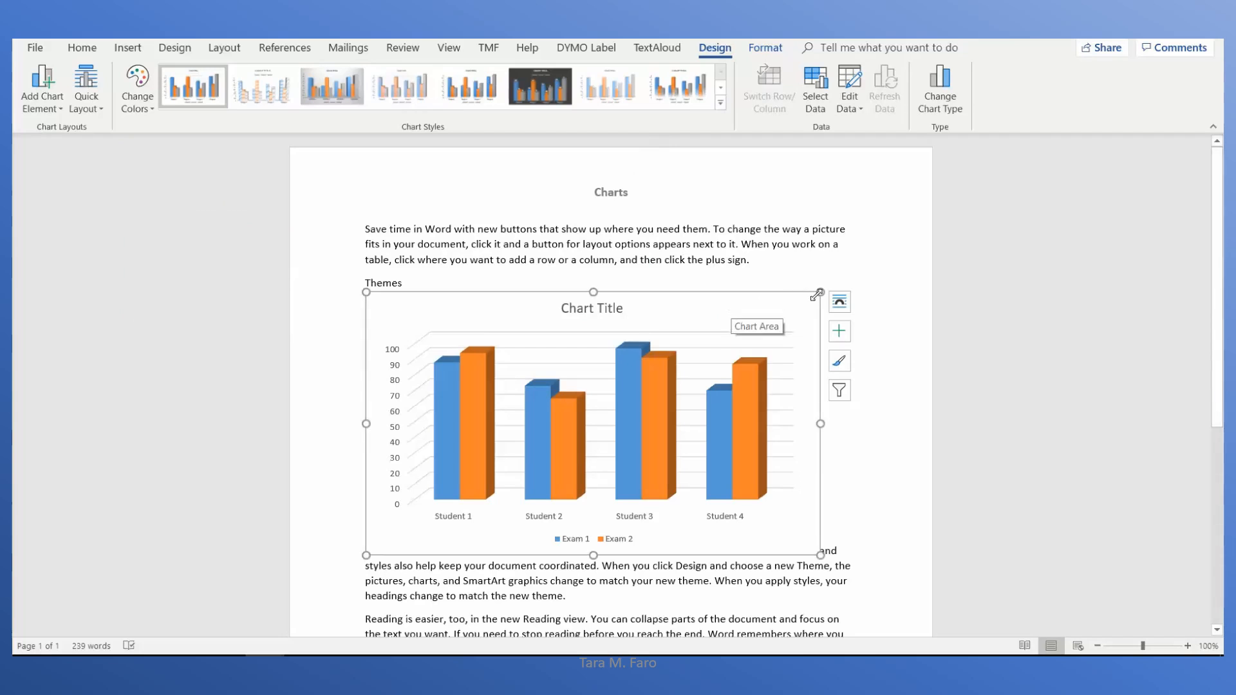
left_click_drag(822, 293, 676, 315)
Set the chart's text wrapping to Square and move the chart against the page's left margin
left_click(741, 288)
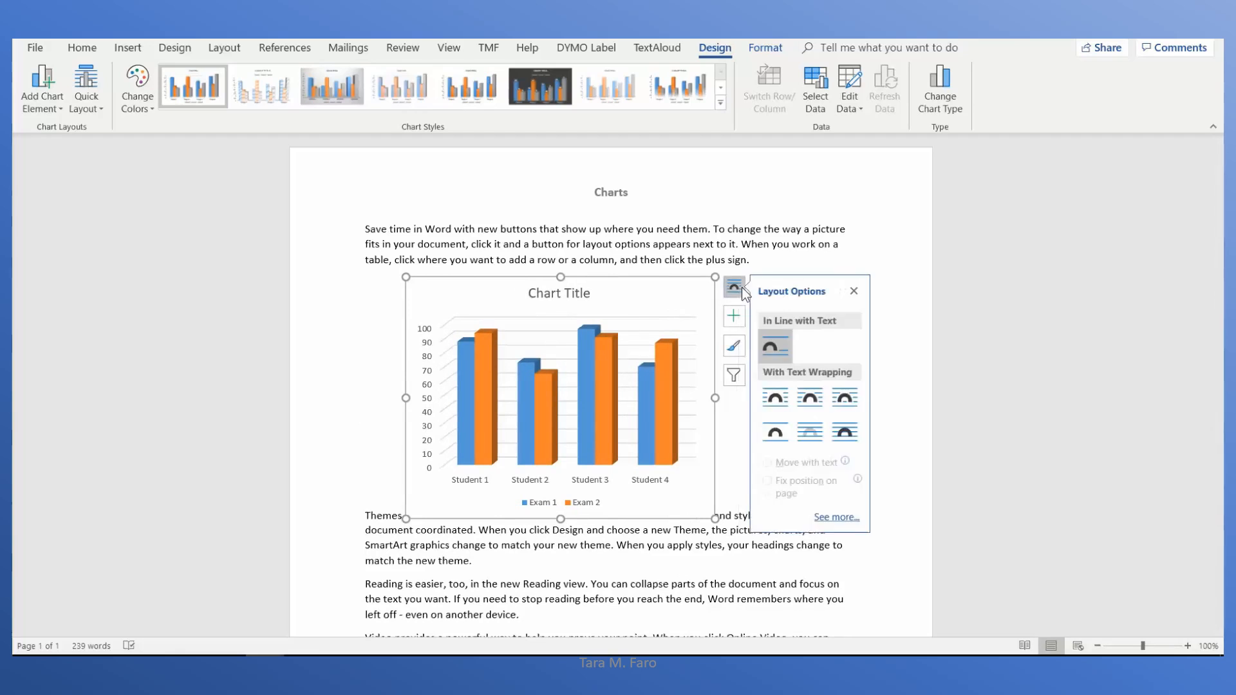
left_click(771, 404)
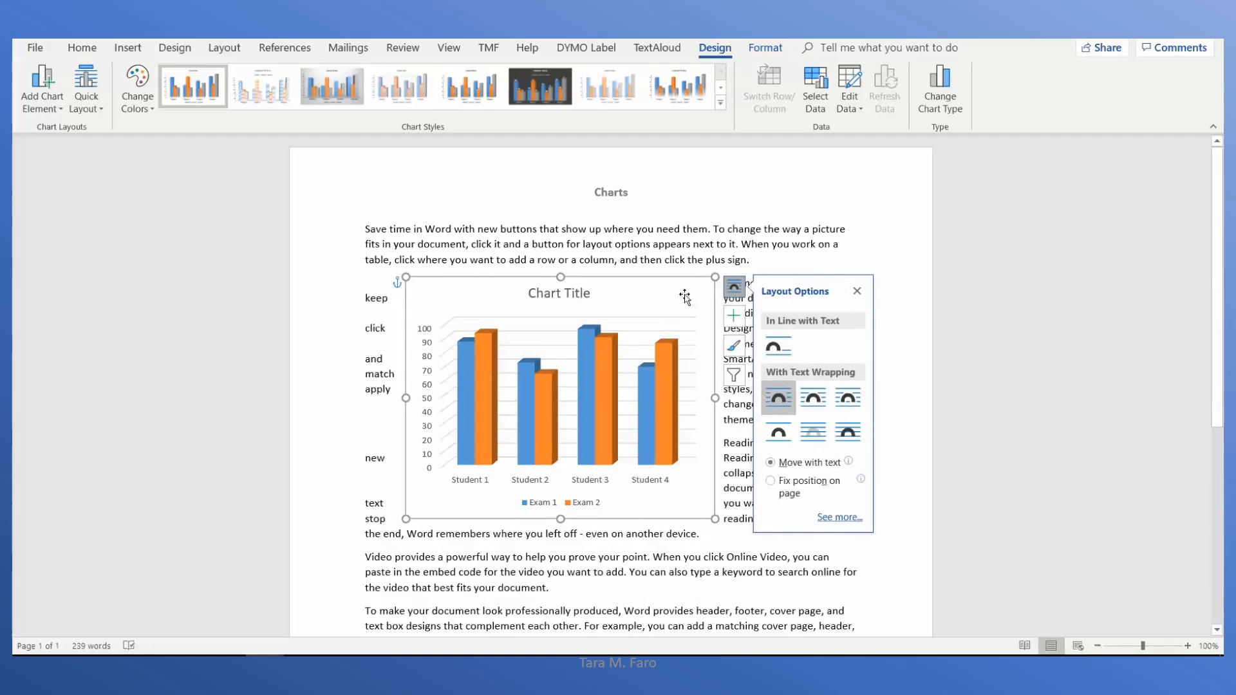
left_click_drag(684, 287, 645, 284)
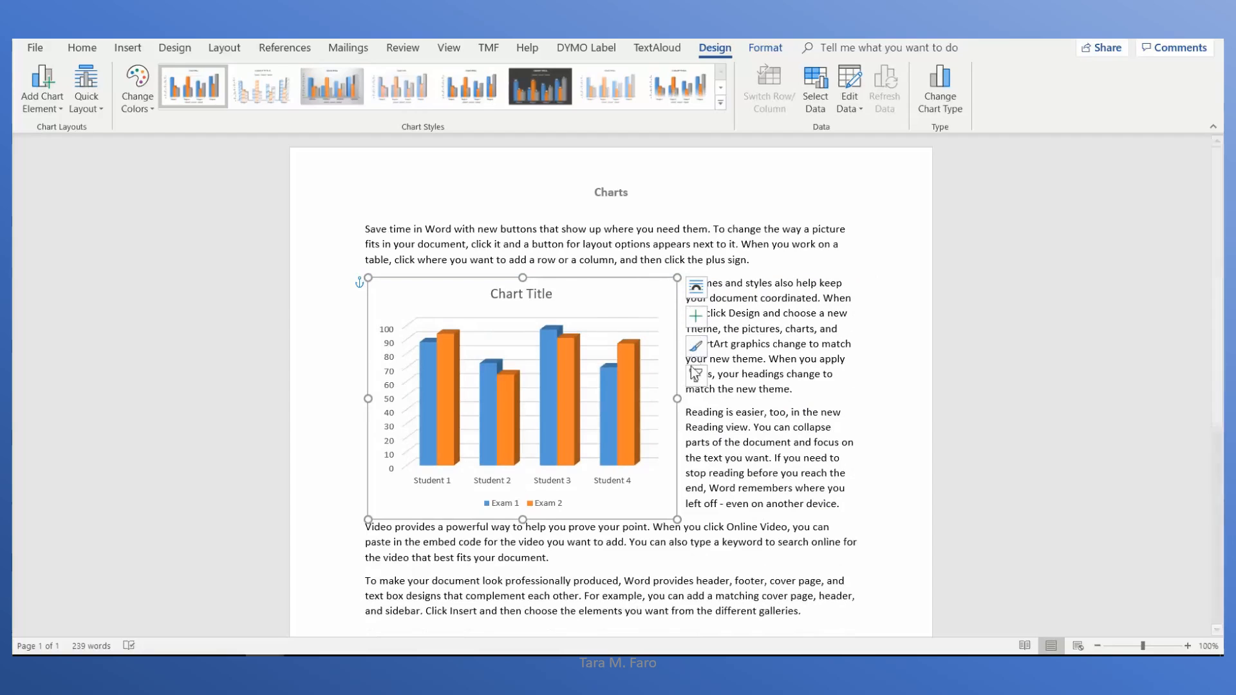
Add data labels to the chart's columns and place the legend at the top of the chart
left_click(696, 318)
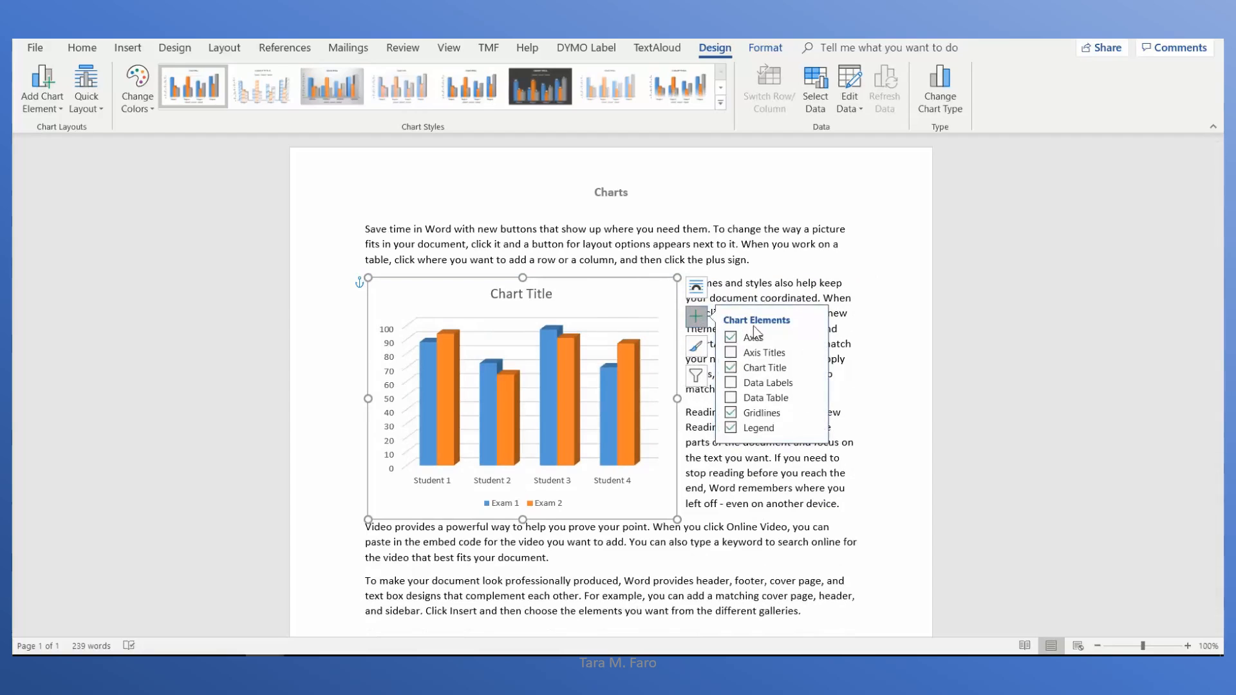
left_click(732, 383)
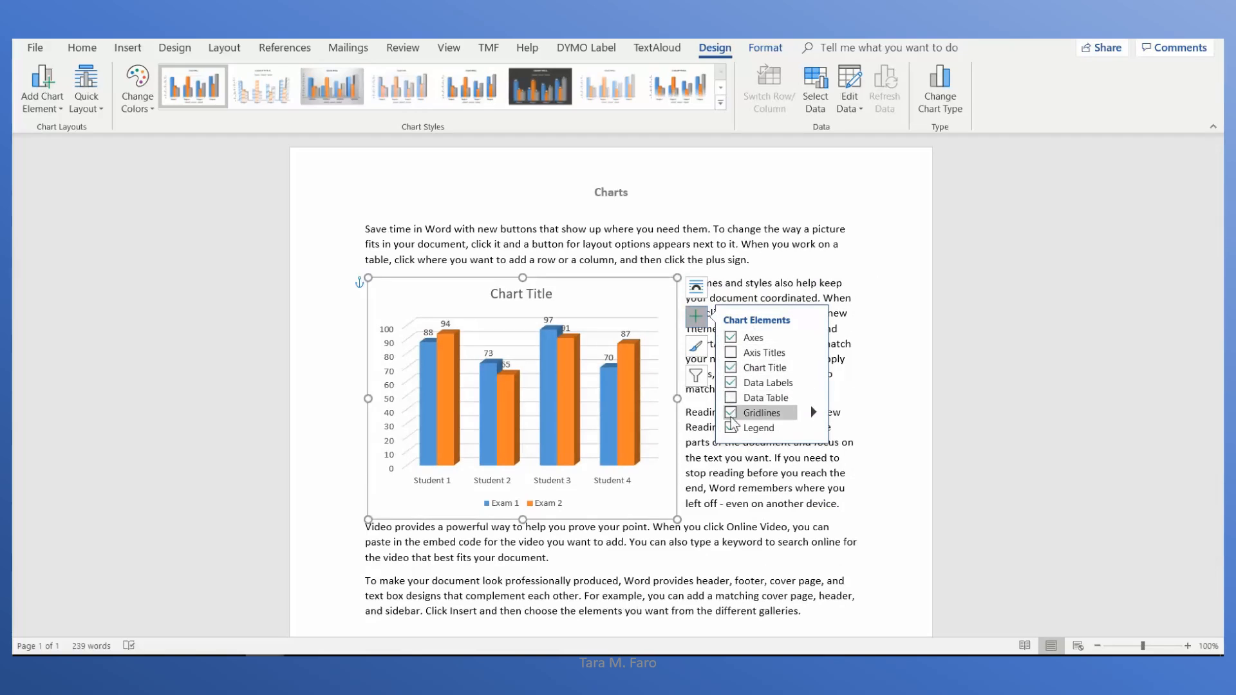
left_click(811, 428)
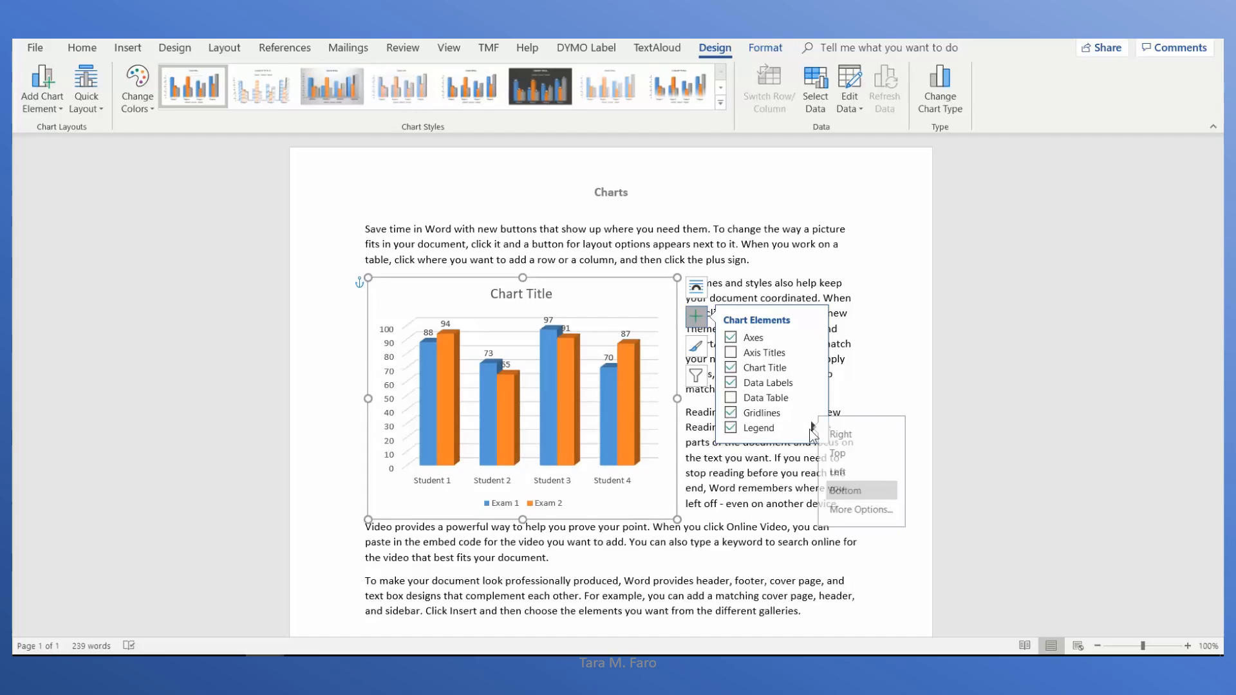
left_click(843, 454)
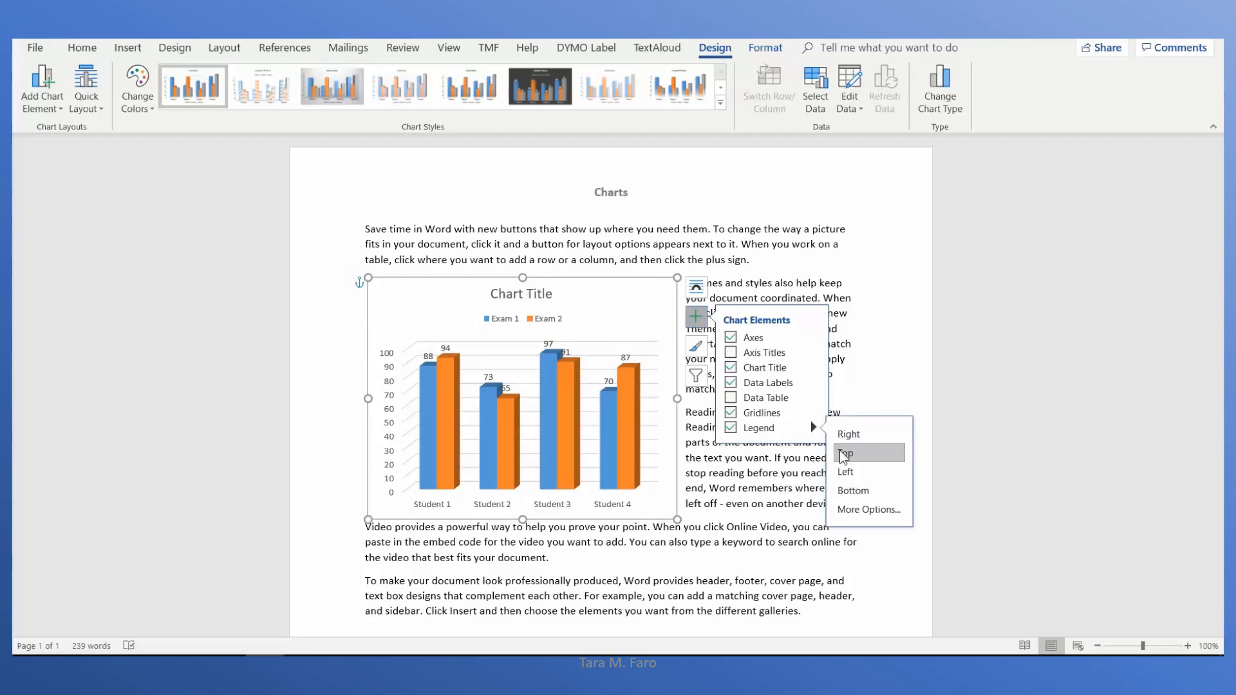
Apply the third chart style, with the grey gradient background and bold title, to the column chart
left_click(698, 348)
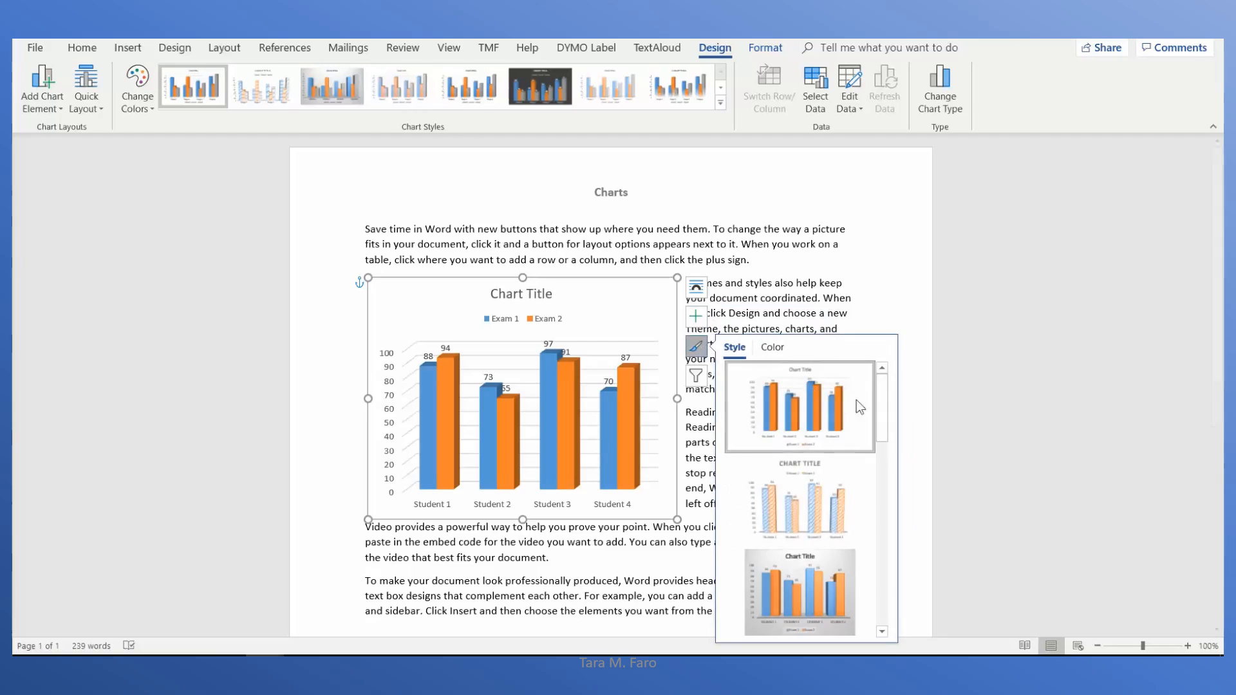
left_click_drag(882, 400, 890, 430)
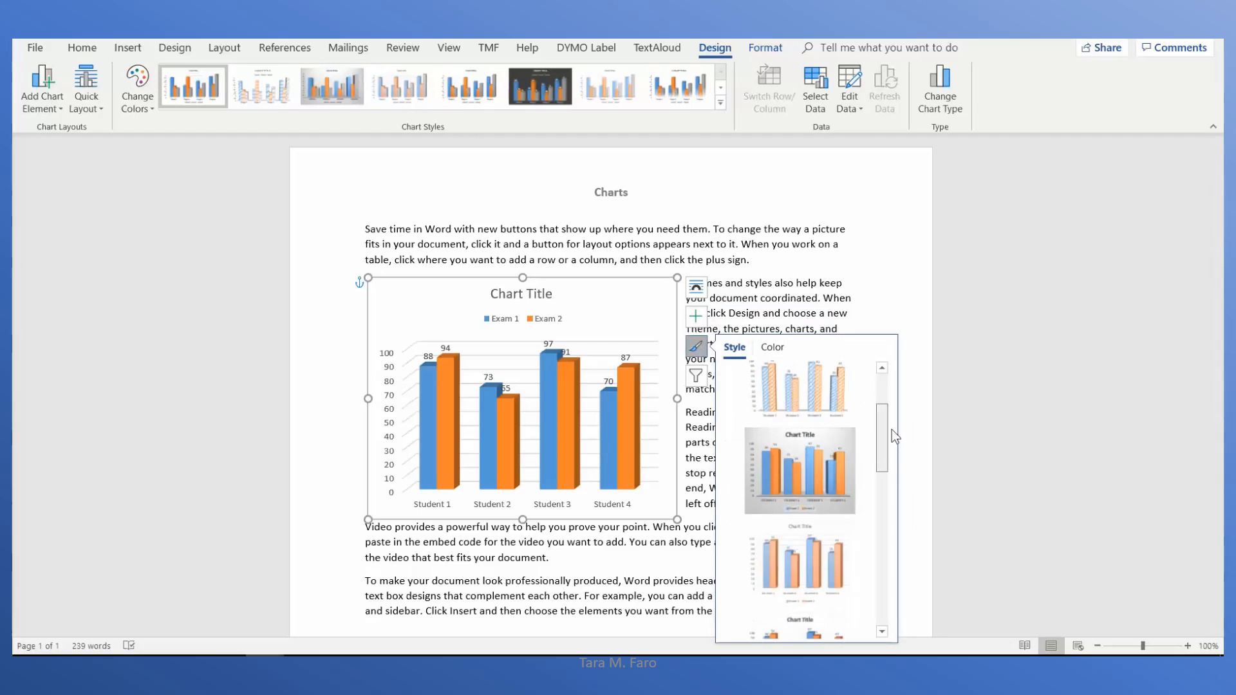
left_click(826, 453)
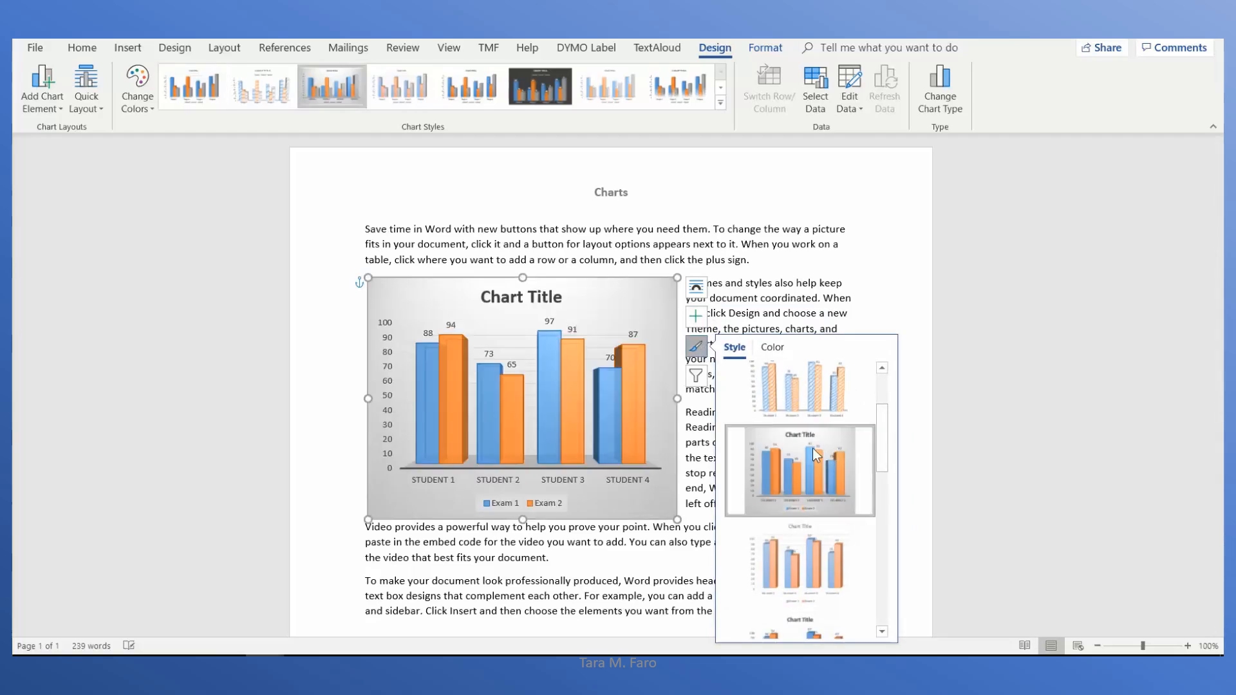
Change the chart title to "Grades", close the title formatting options and deselect the chart
left_click(553, 297)
double_click(555, 299)
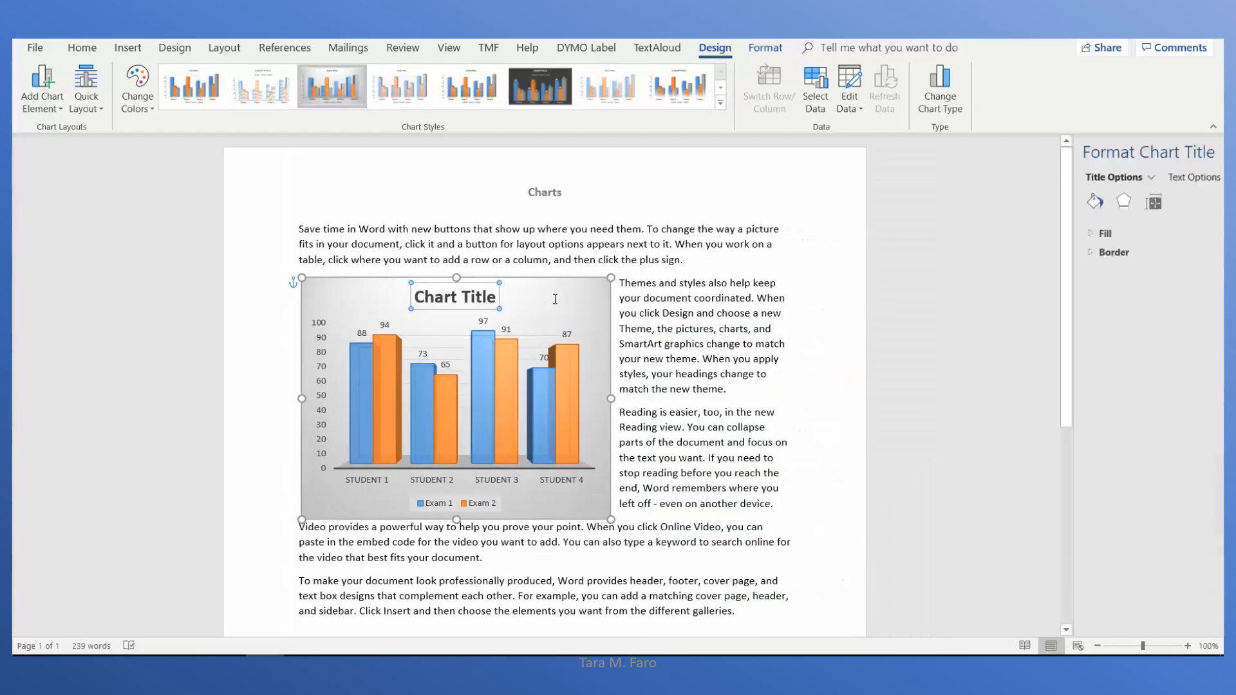
type("G")
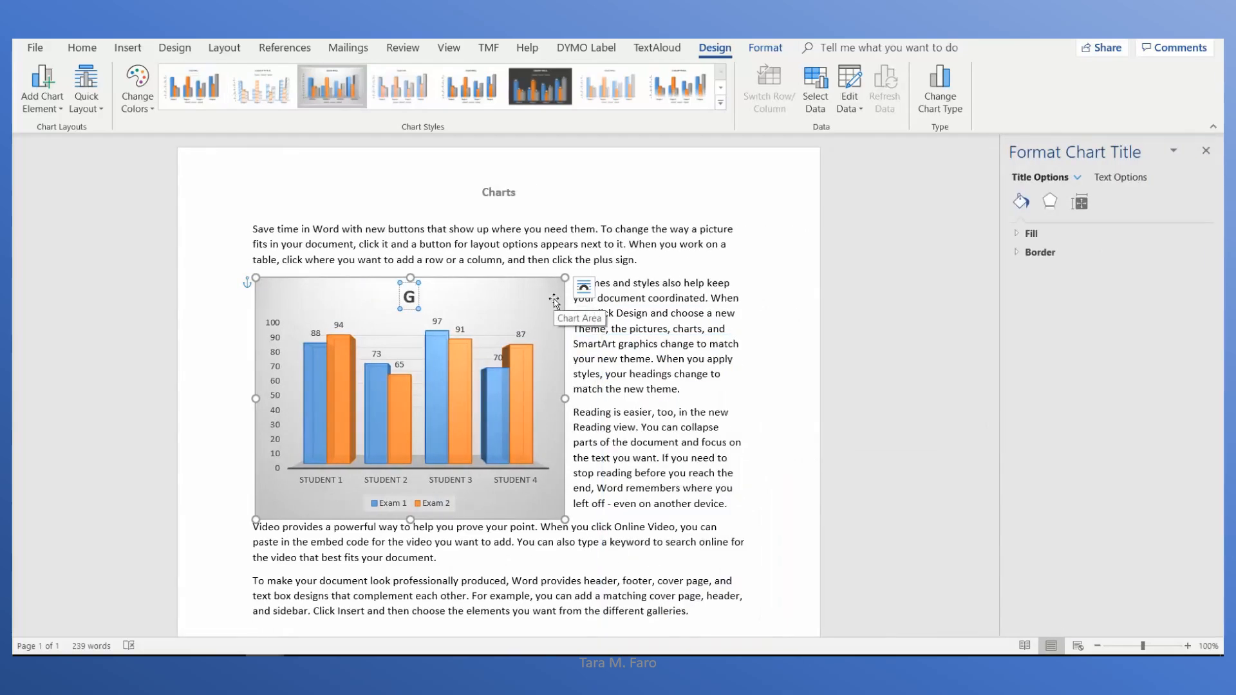
type("rades")
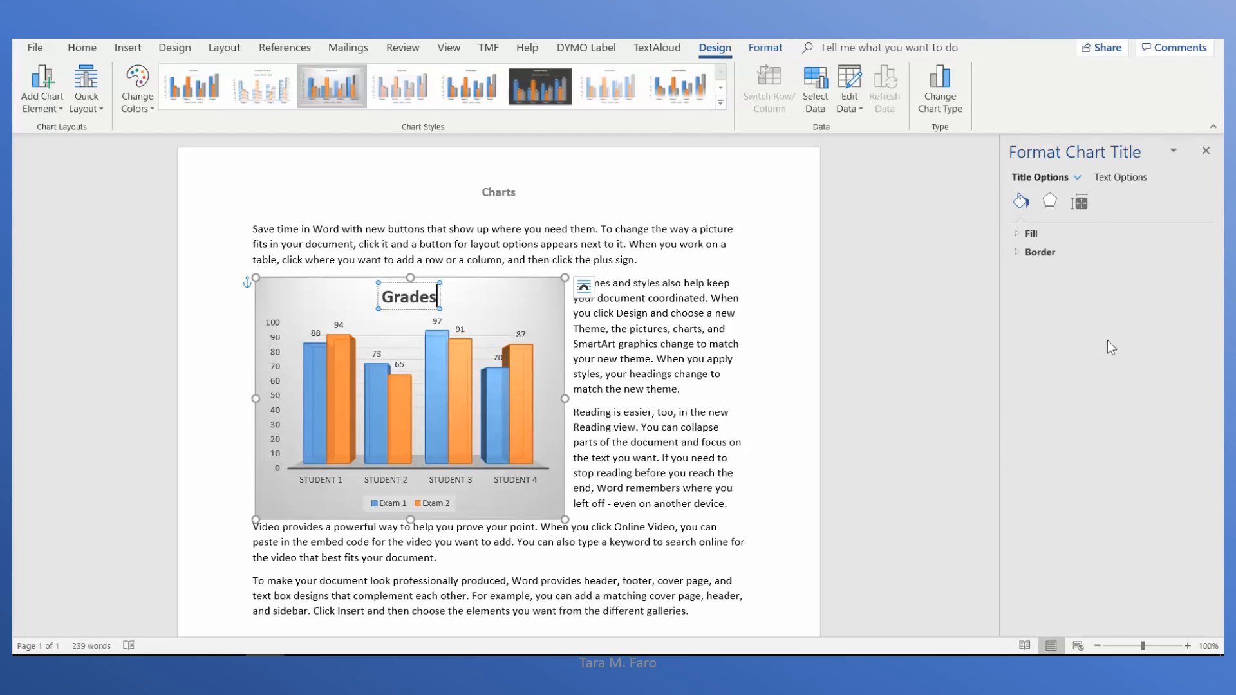
left_click(1205, 150)
left_click(790, 370)
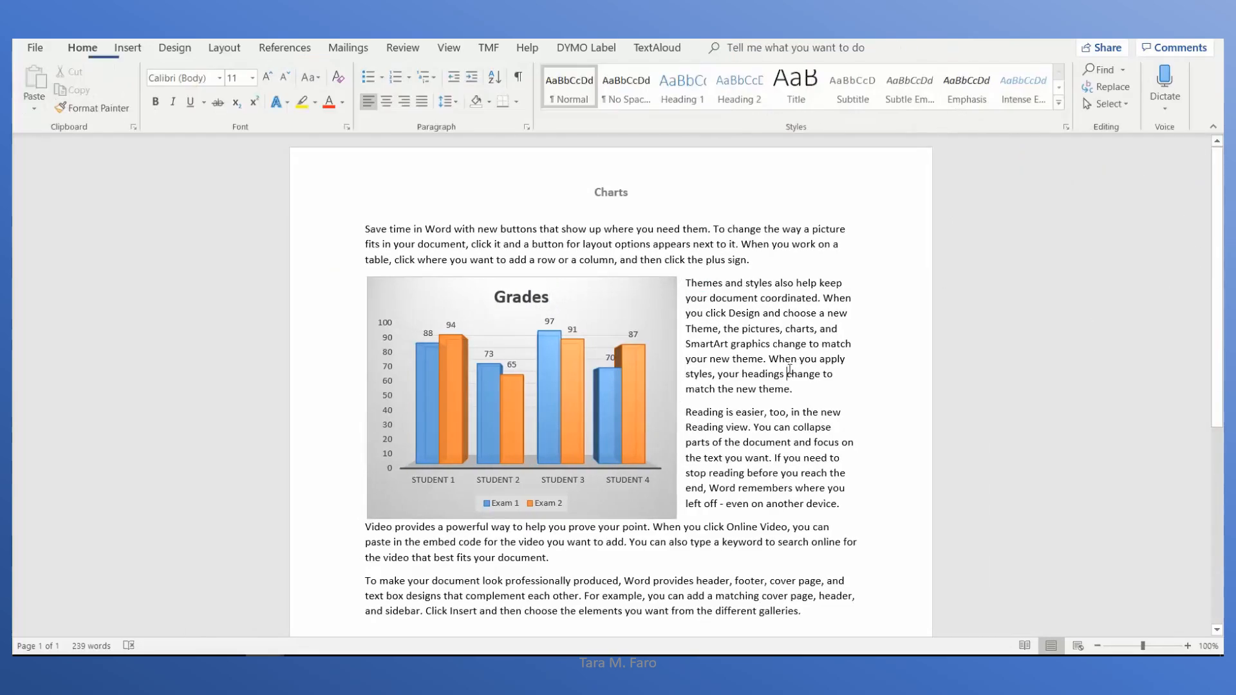